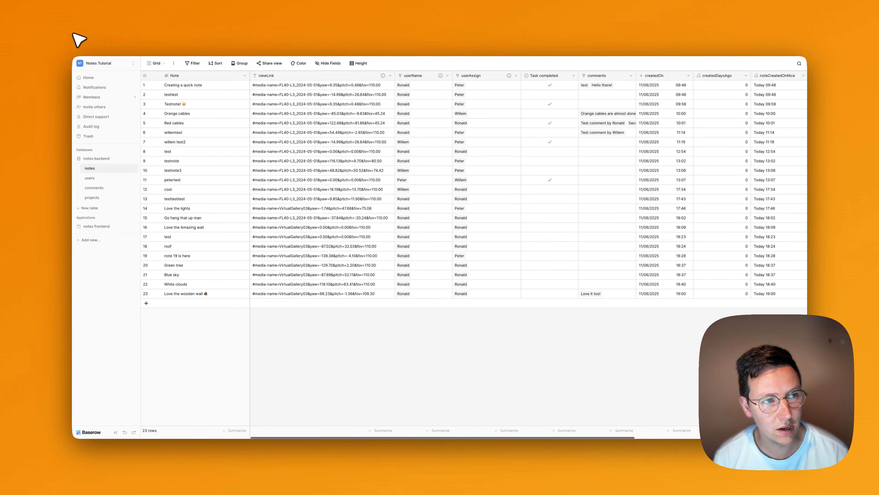
Bring Coolify forward and add an N8N With PostgreSQL service found by searching 'n8'.
drag(74, 33, 446, 33)
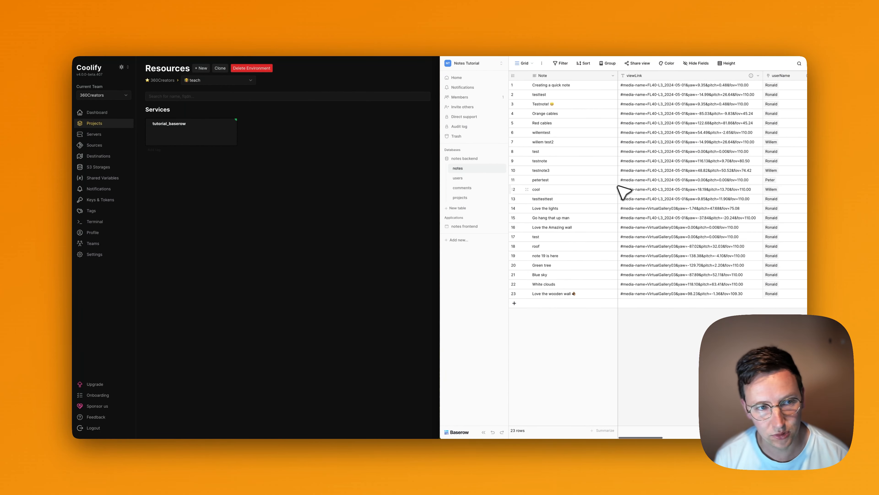
click(347, 231)
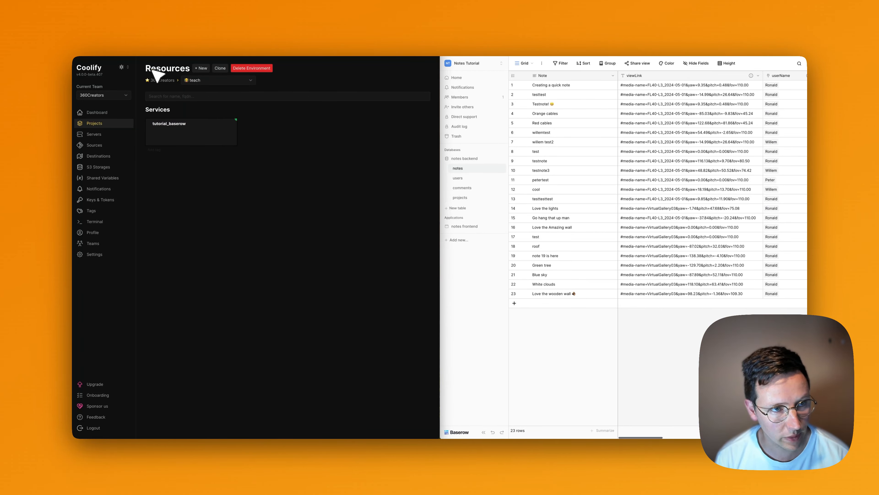
click(202, 68)
click(198, 91)
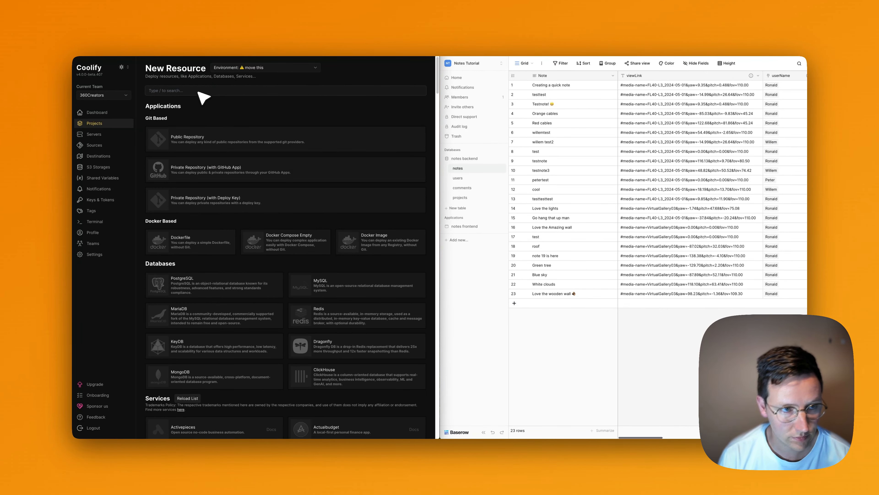
text(n8n)
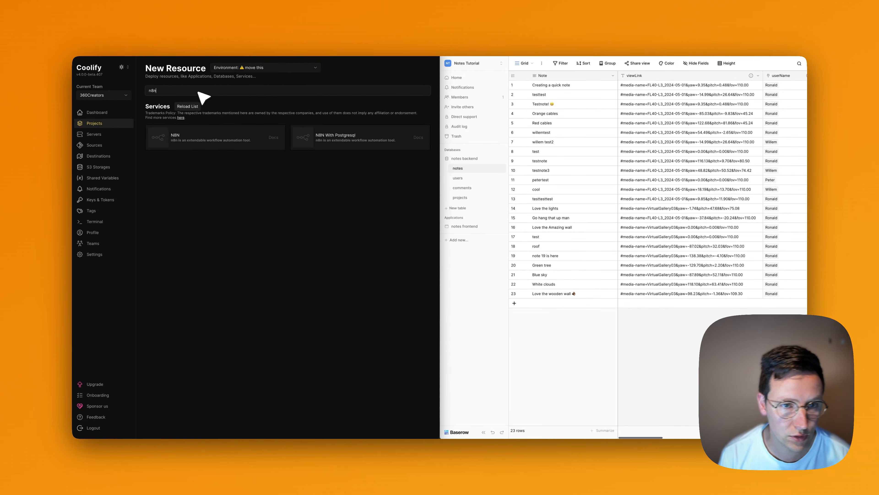
click(341, 141)
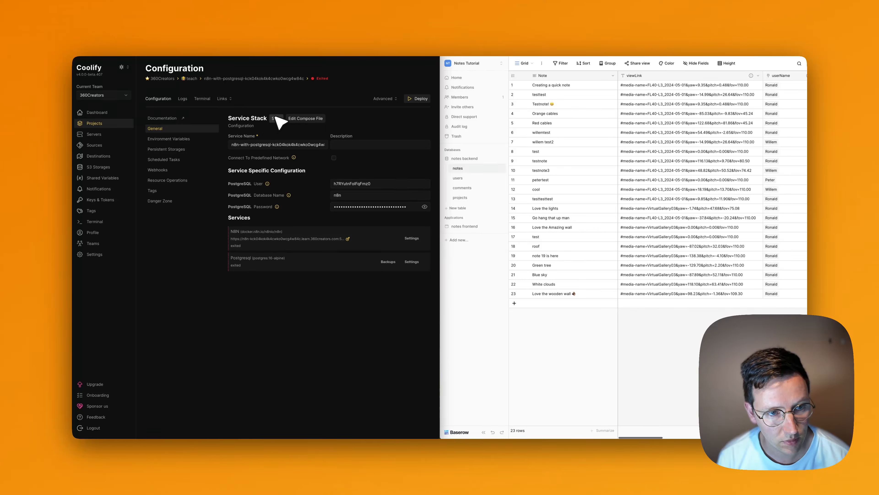
click(412, 238)
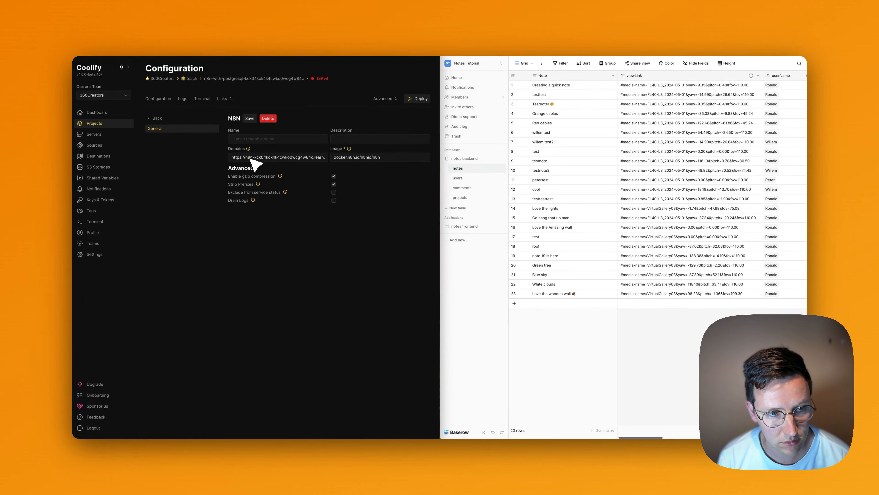
click(253, 158)
key(Right)
key(alt+Left)
text(selfhosted)
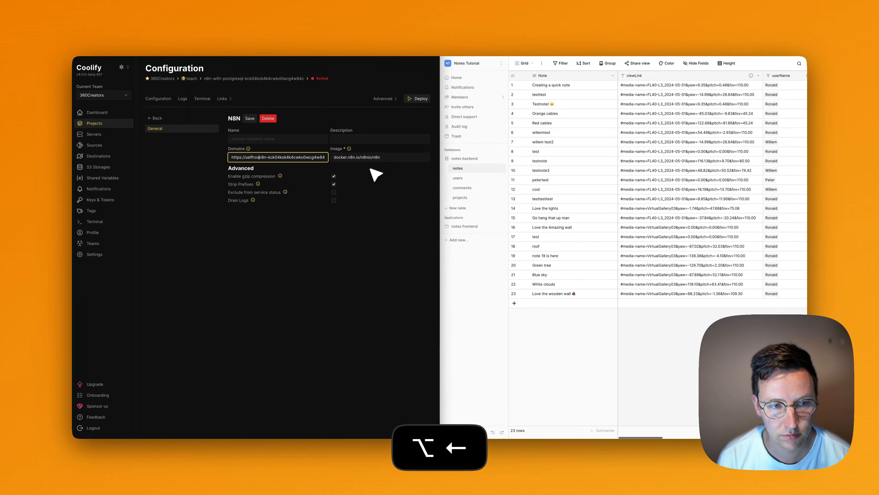
key(Right)
key(Right)
key(Right)
key(shift+alt+Right)
key(BackSpace)
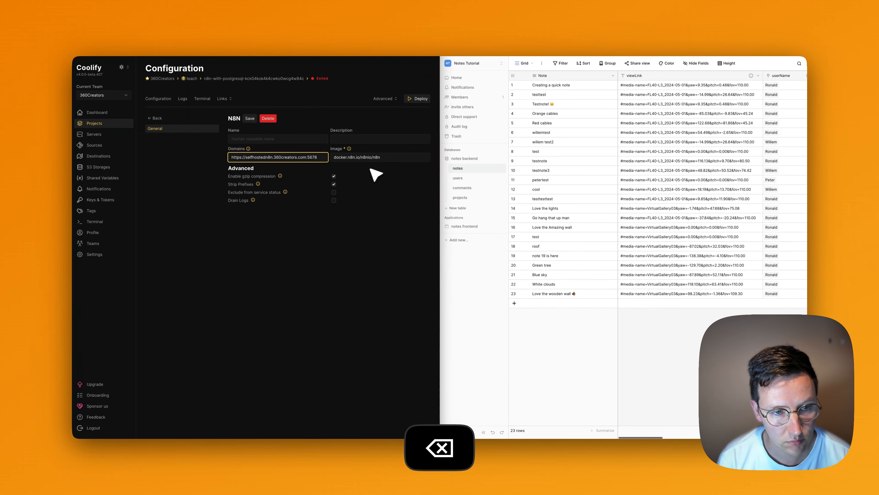
text(.tutorials)
key(alt+Right)
key(shift+alt+Right)
key(BackSpace)
click(363, 256)
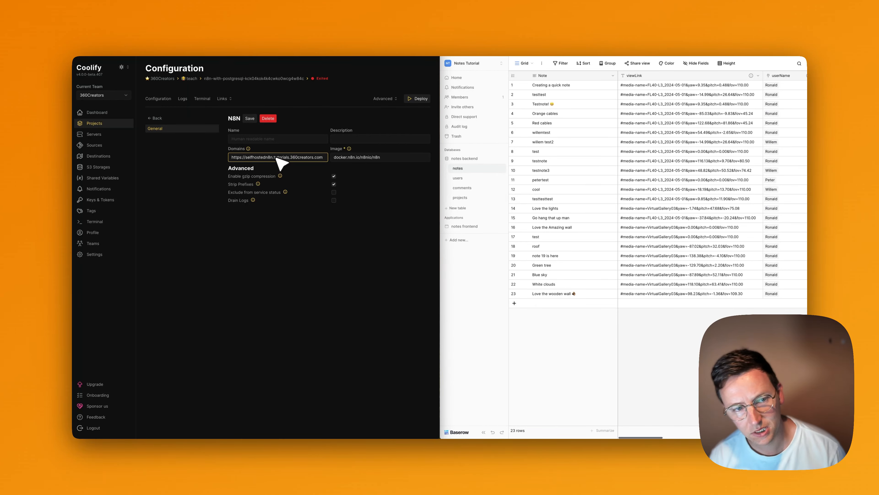
Check the selfhostedn8n subdomain and save the n8n service settings.
mouse_move(275, 157)
mouse_down()
mouse_move(306, 158)
mouse_move(284, 158)
mouse_up()
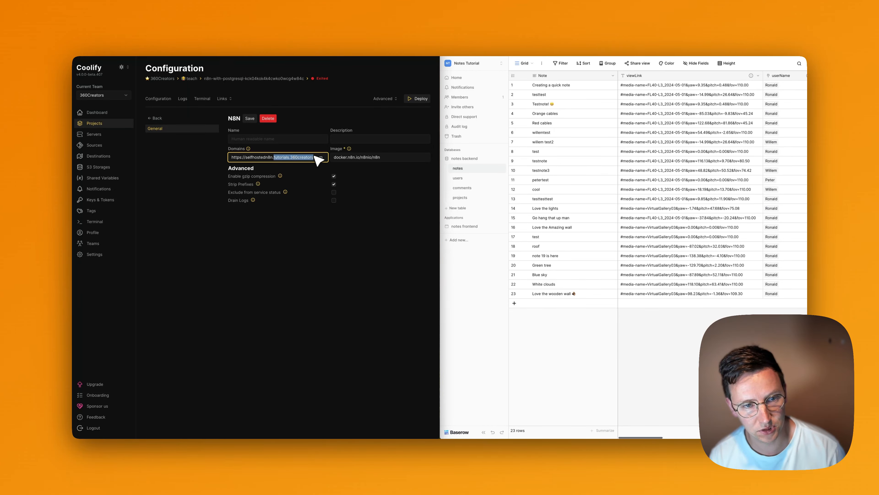
click(300, 157)
double_click(265, 157)
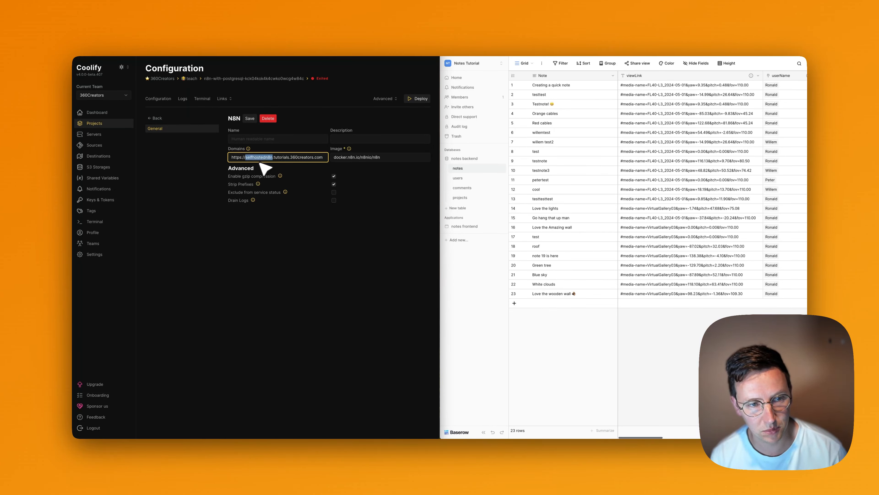
click(250, 118)
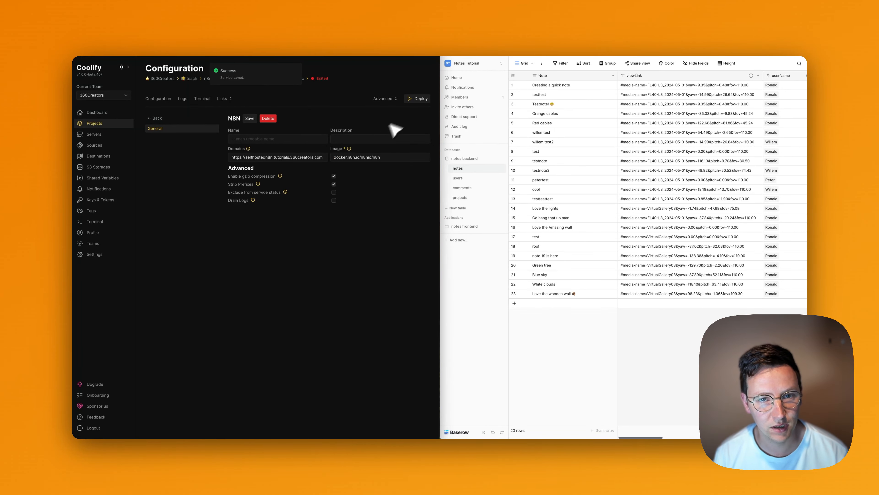
Deploy the n8n stack, close the startup log, and refresh until PostgreSQL and n8n show Running.
click(418, 99)
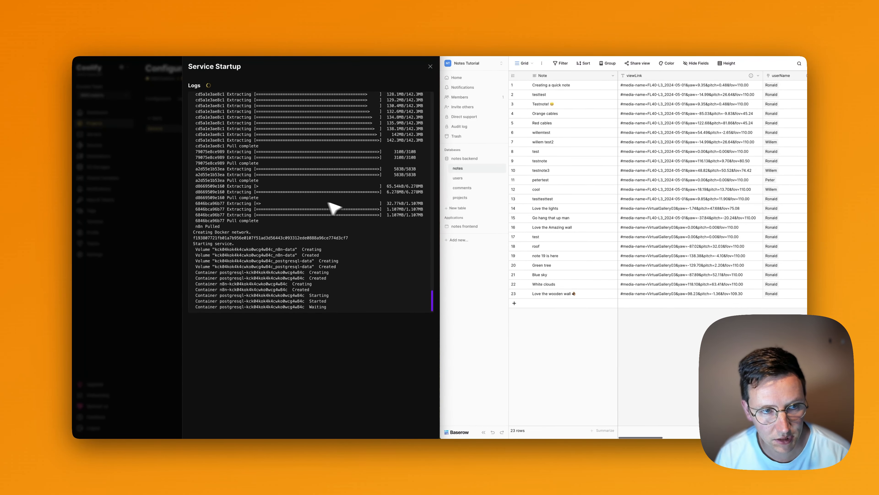
click(431, 66)
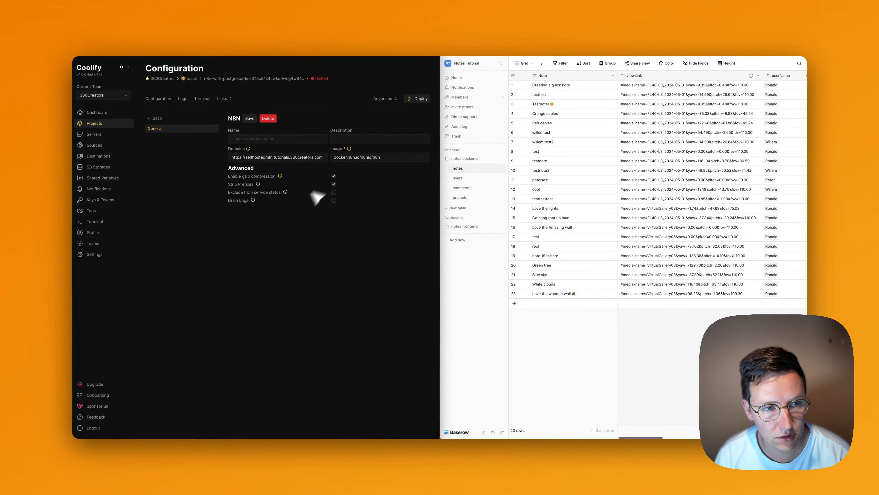
click(156, 118)
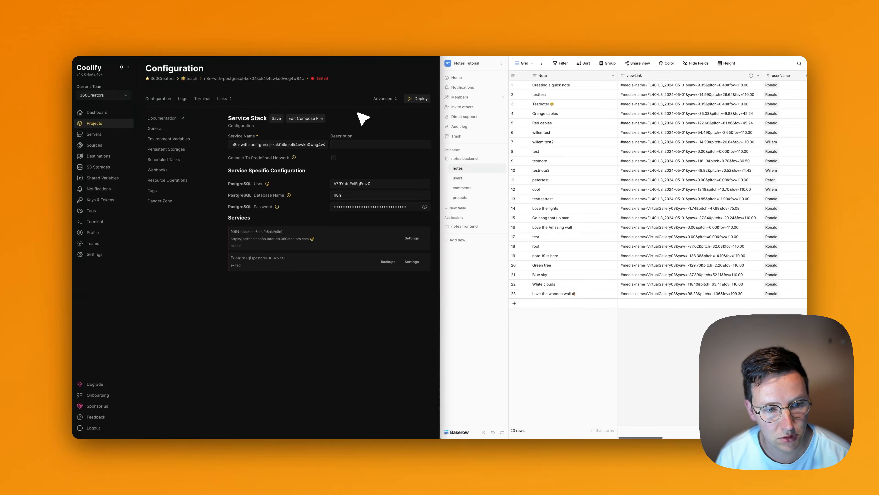
key(super+r)
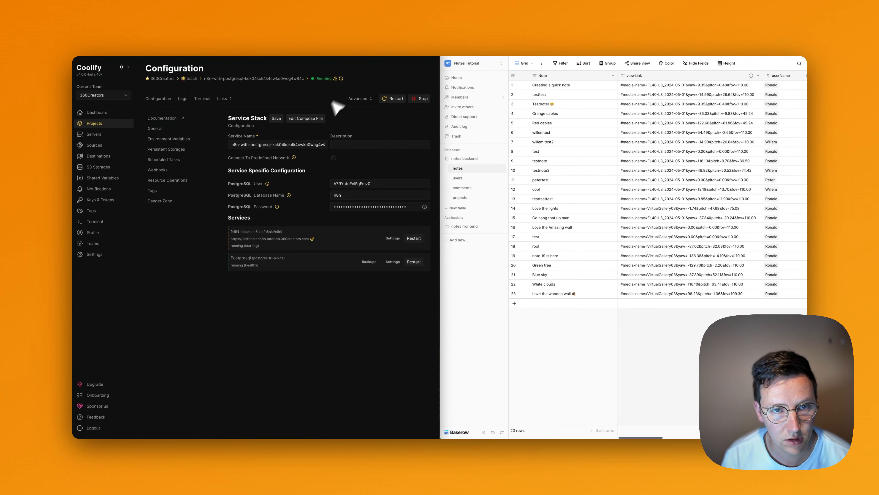
click(342, 79)
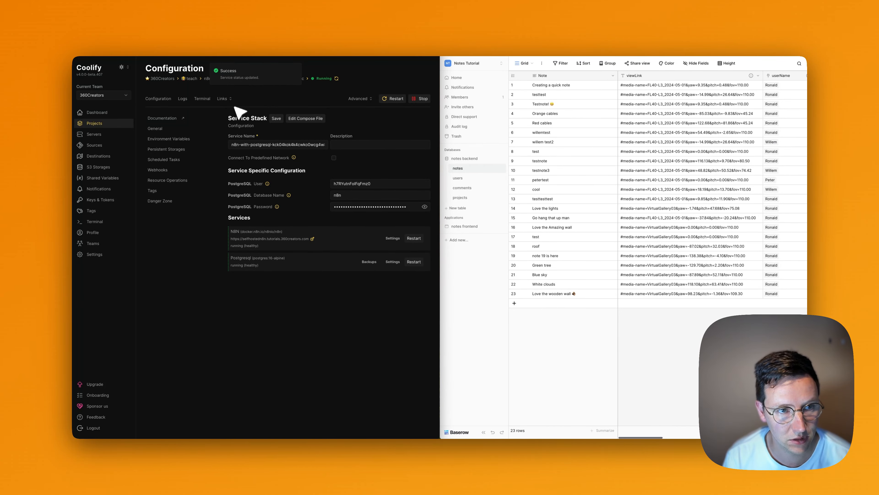
Open the deployed n8n site, create the owner account, and skip the survey and free license offer.
click(230, 99)
click(249, 113)
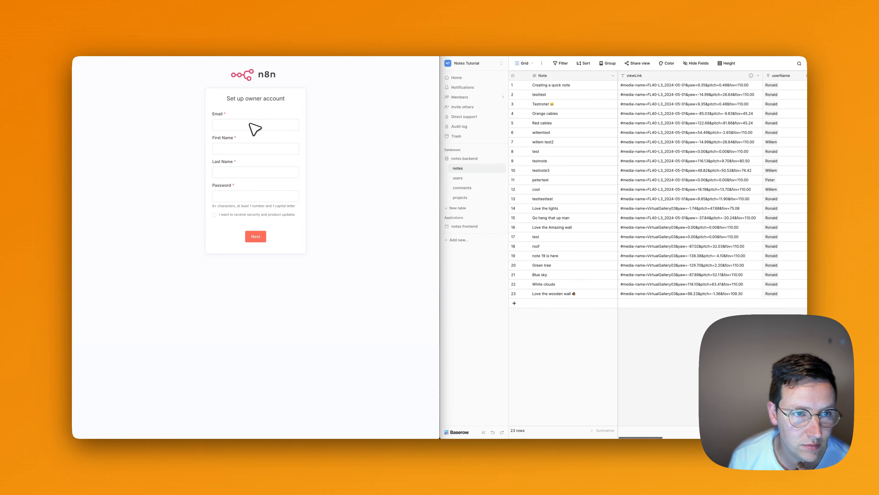
click(250, 124)
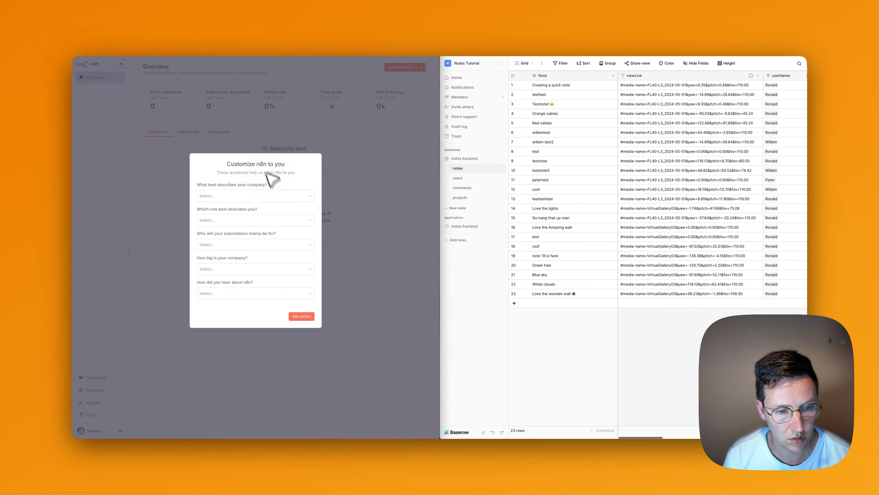
click(258, 196)
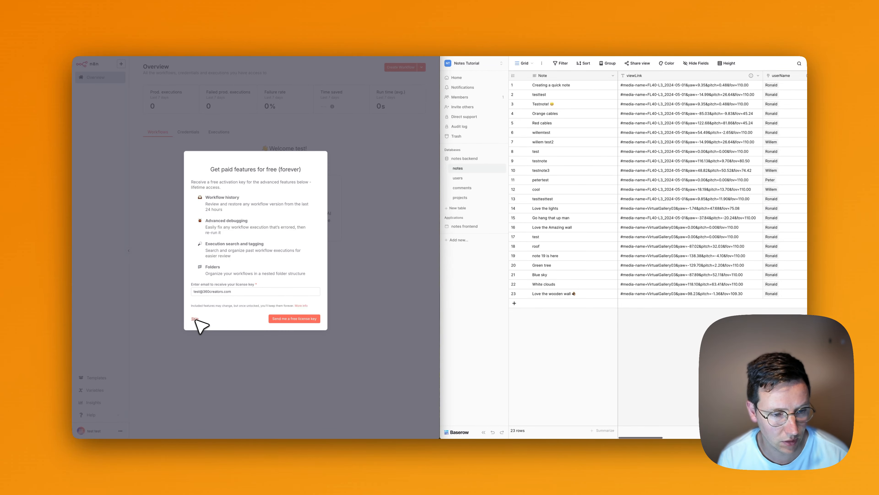
click(195, 319)
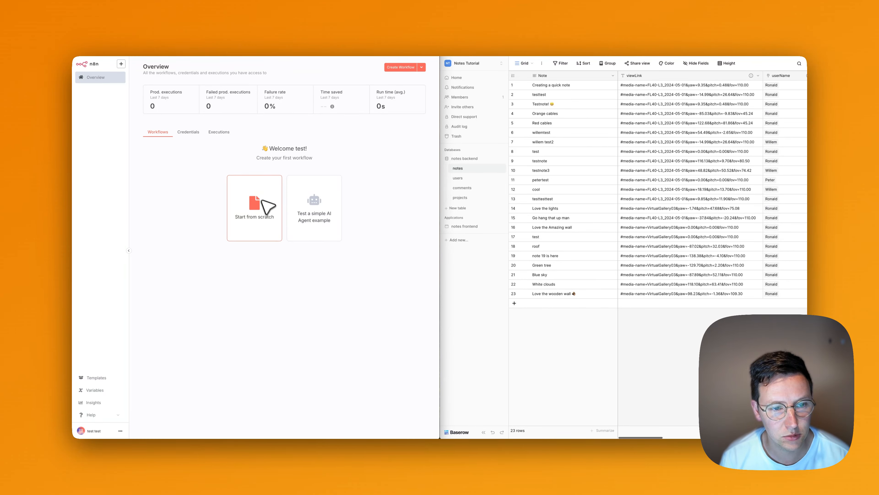
Create a workflow with a Webhook trigger, compare its Test and Production URLs, and listen for a test event.
click(260, 195)
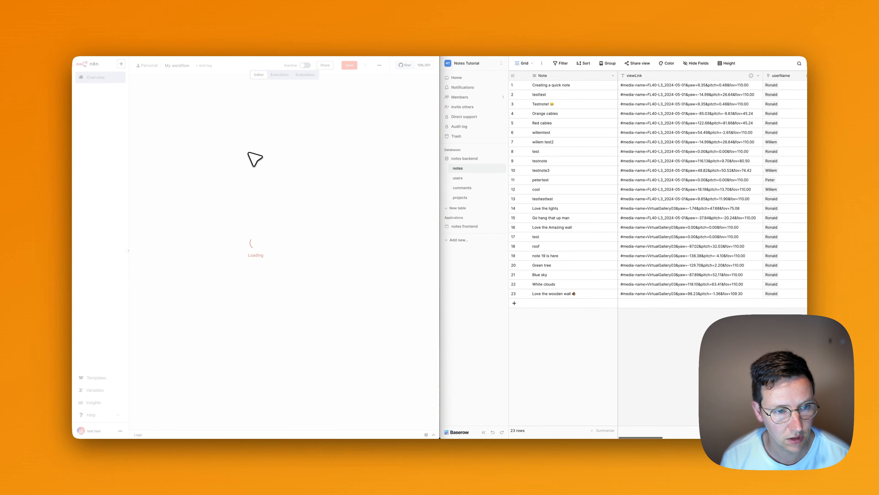
click(290, 253)
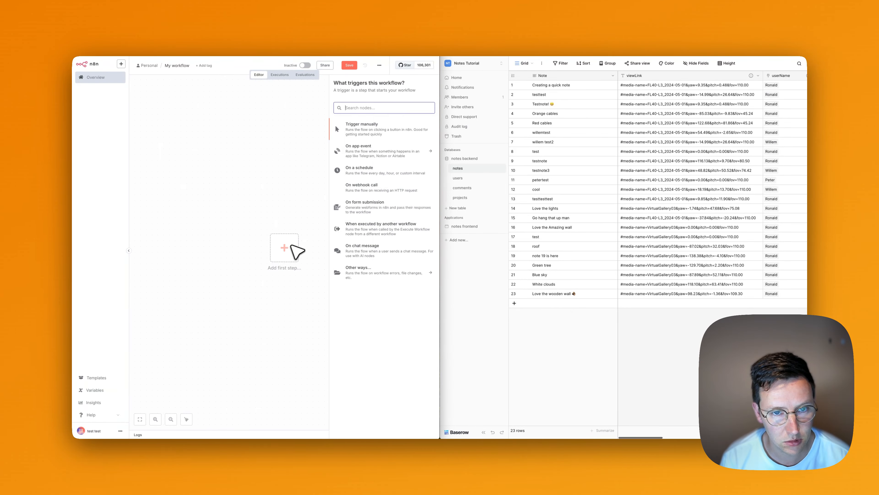
text(web)
click(355, 154)
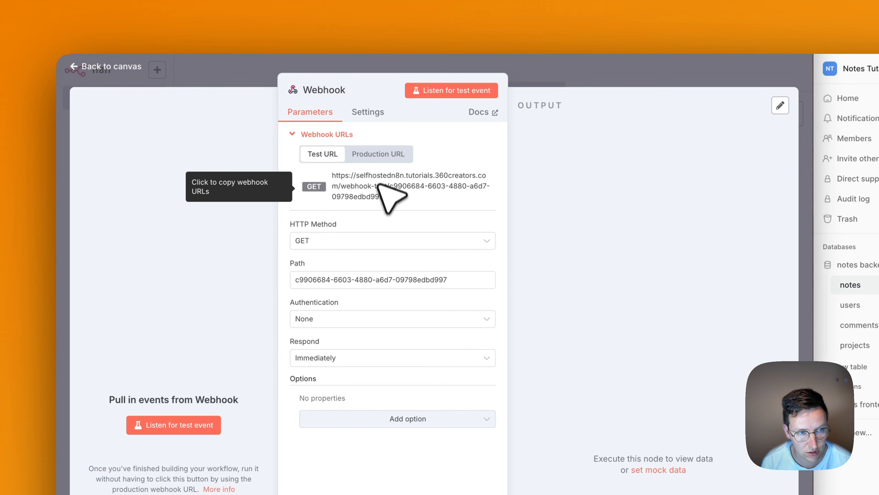
click(375, 153)
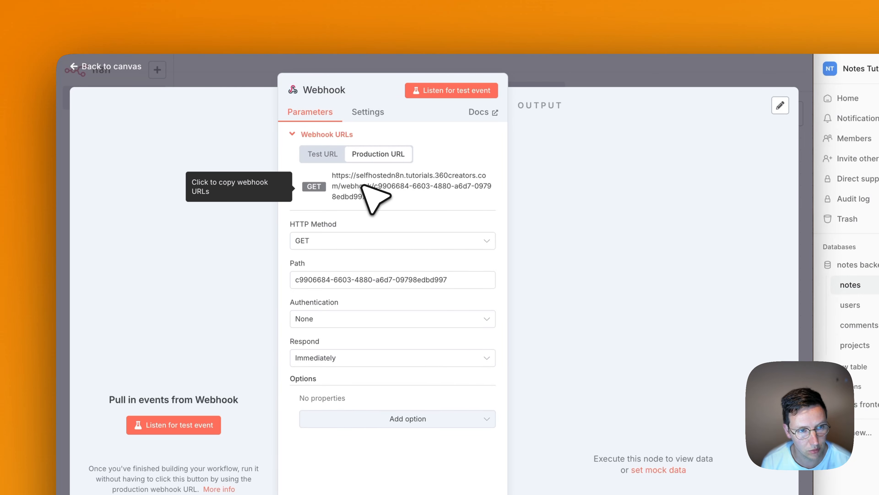
click(325, 156)
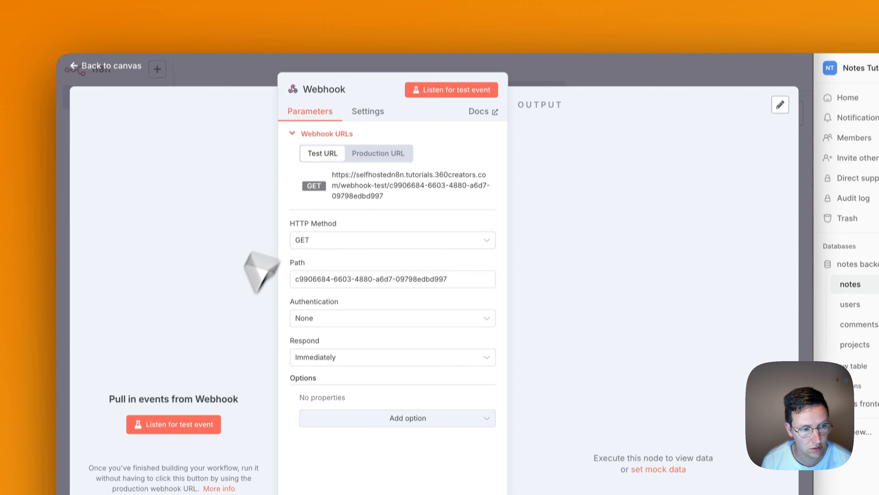
click(182, 289)
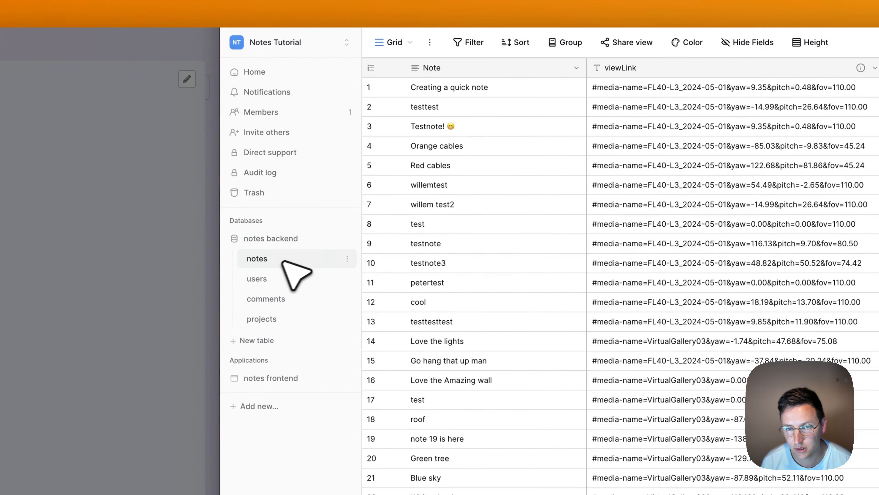
Create a notes-table webhook named 'new note' and paste the n8n test webhook URL.
click(348, 258)
click(298, 343)
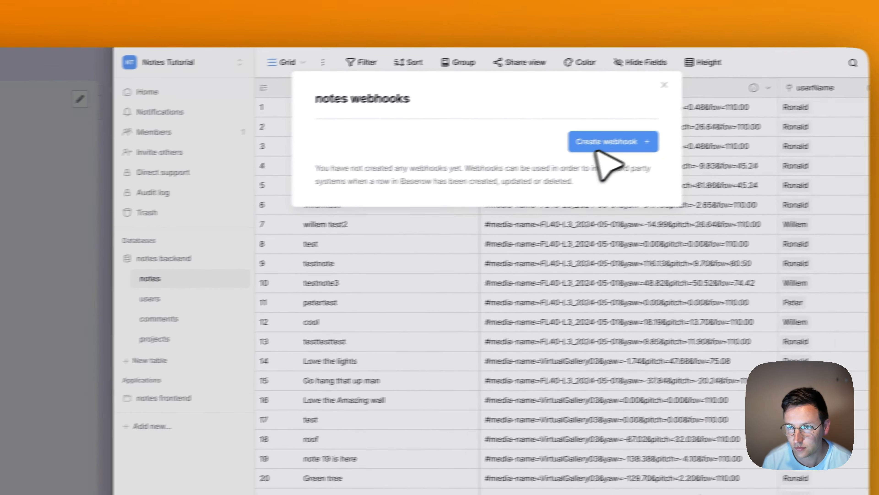
click(602, 147)
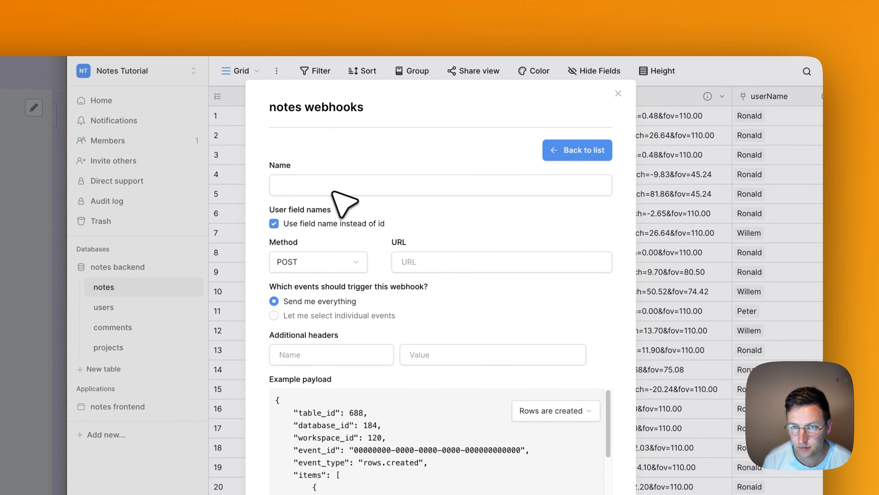
click(334, 192)
click(333, 237)
click(324, 183)
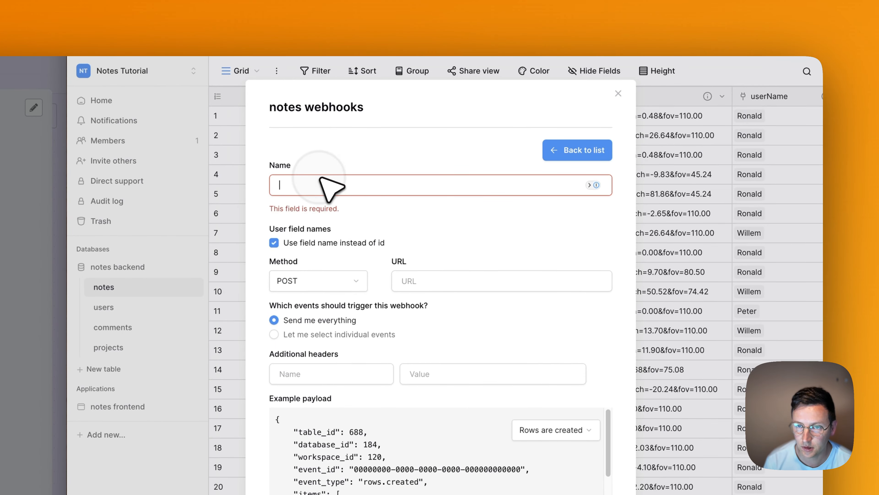
text(new note)
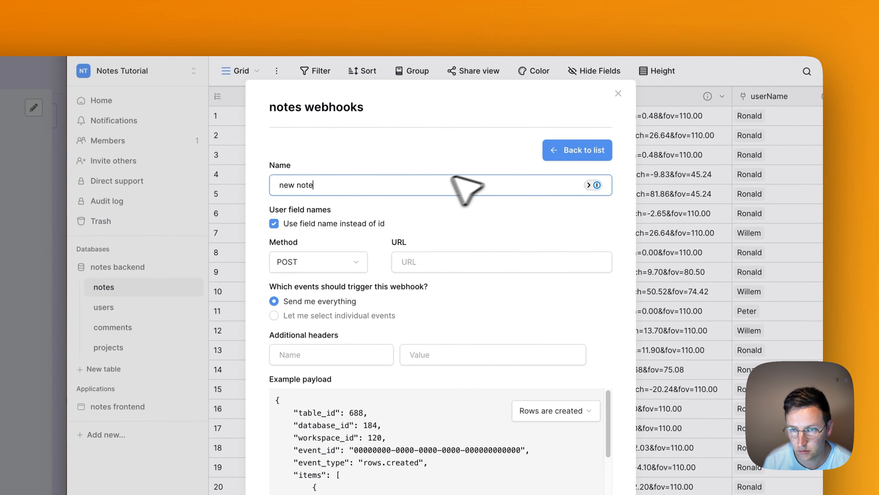
click(432, 261)
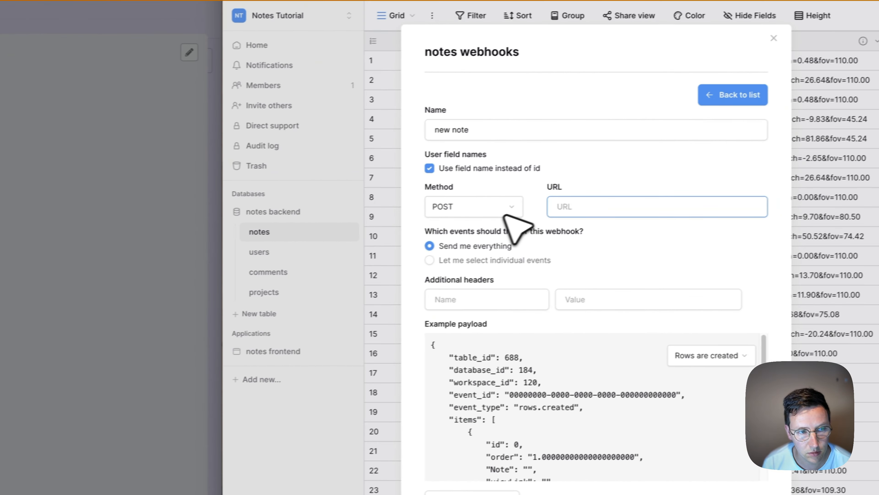
key(super+v)
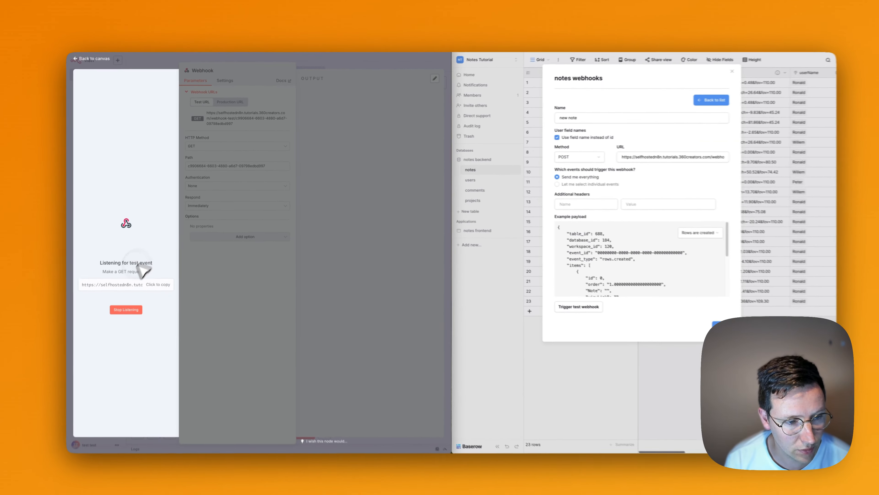
Stop listening and switch the n8n Webhook trigger's HTTP method to POST.
click(126, 310)
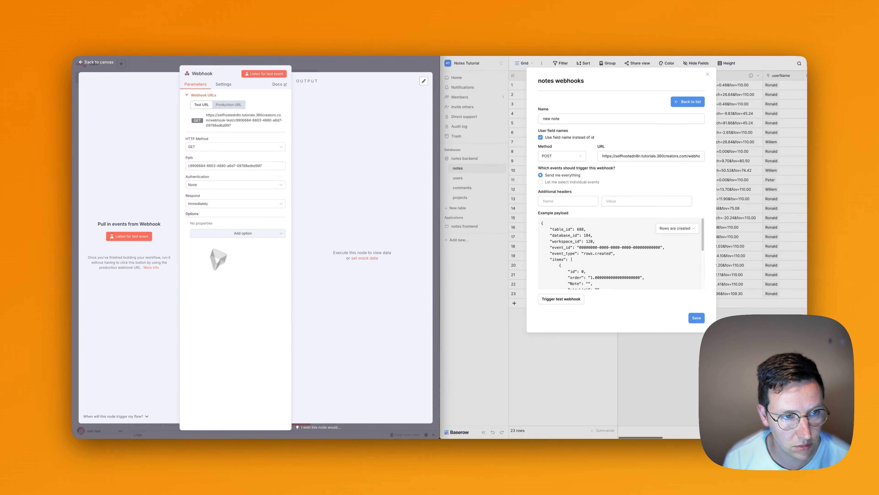
click(199, 147)
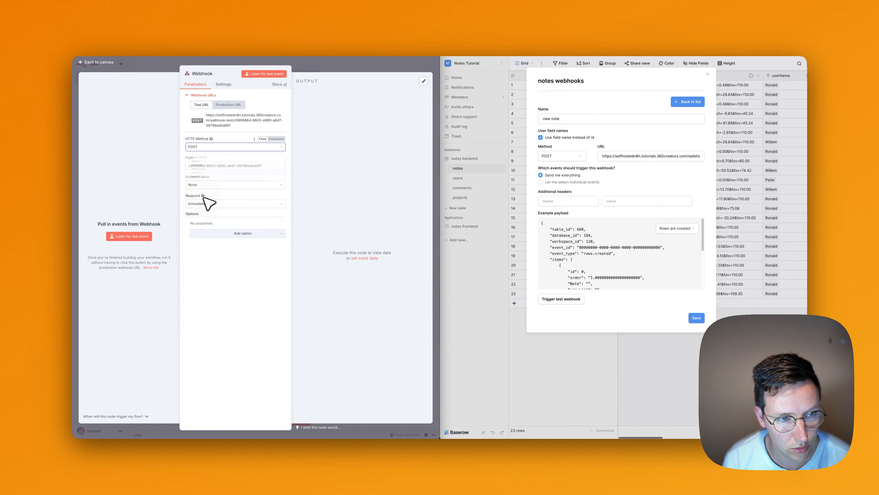
click(207, 198)
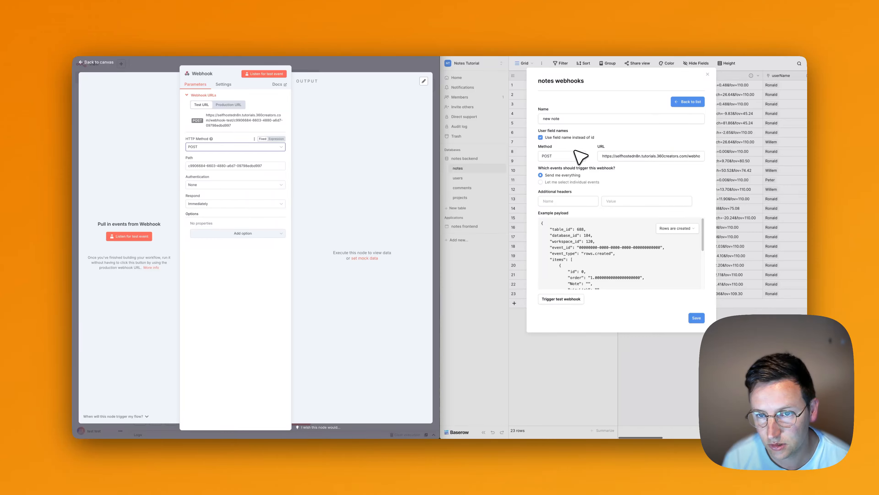
Resume n8n test listening and limit the 'new note' webhook to the 'Rows are created' event.
click(140, 237)
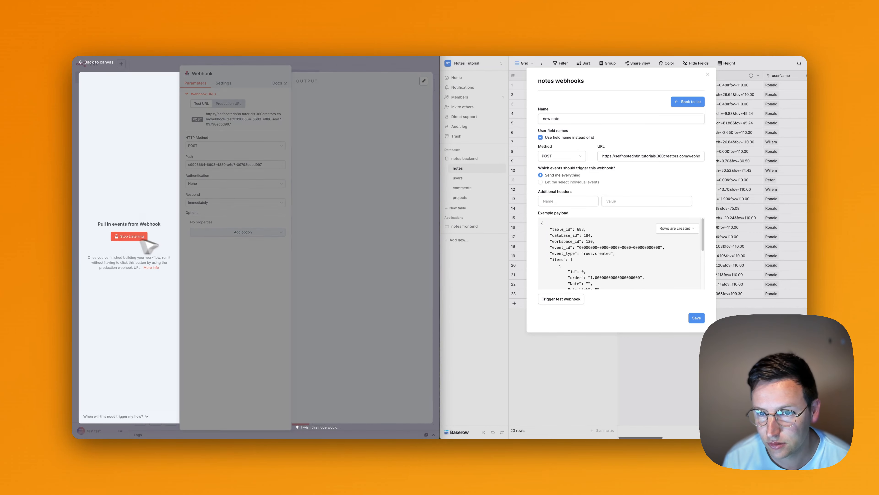
click(607, 168)
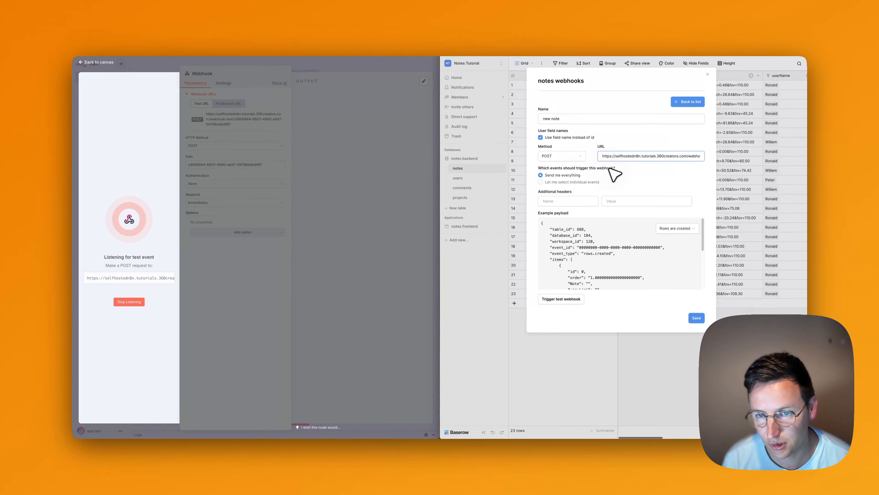
click(567, 183)
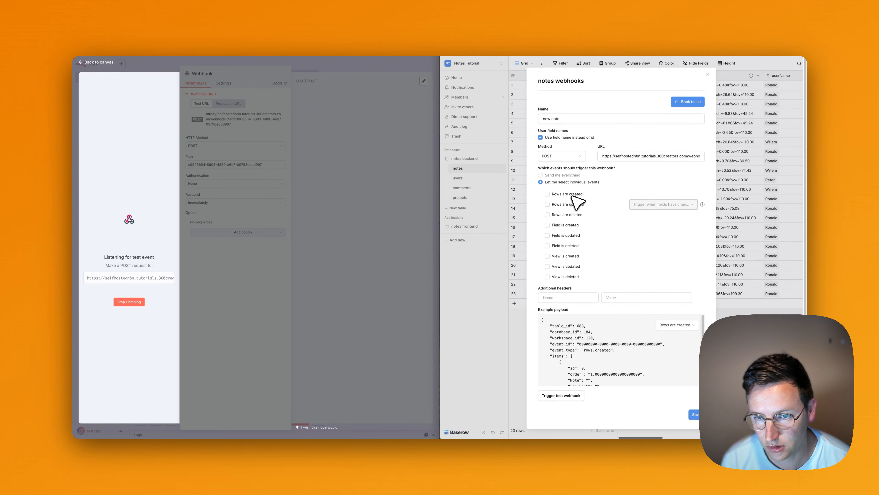
click(572, 195)
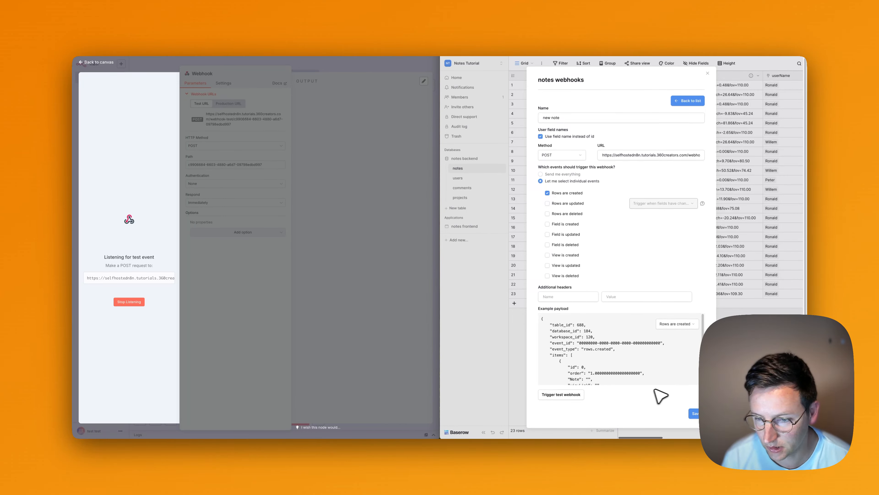
Send a Baserow test call to n8n, close the result, and save the 'new note' webhook.
click(569, 395)
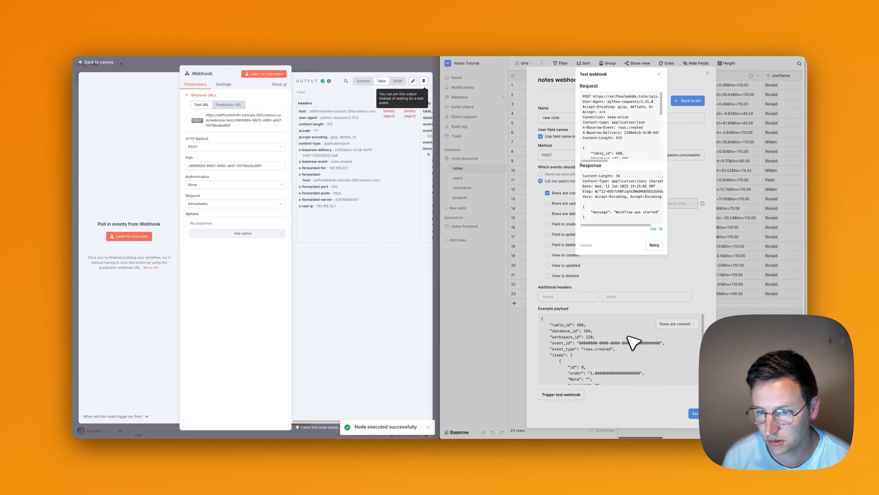
click(675, 416)
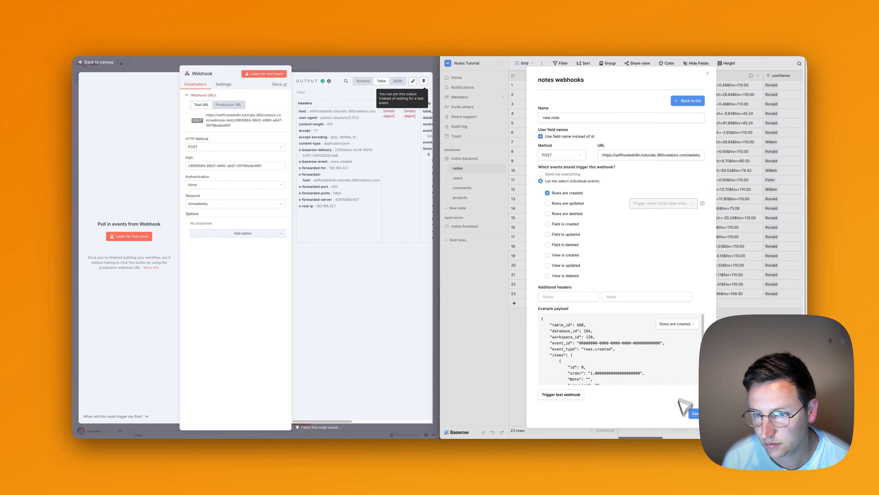
click(696, 414)
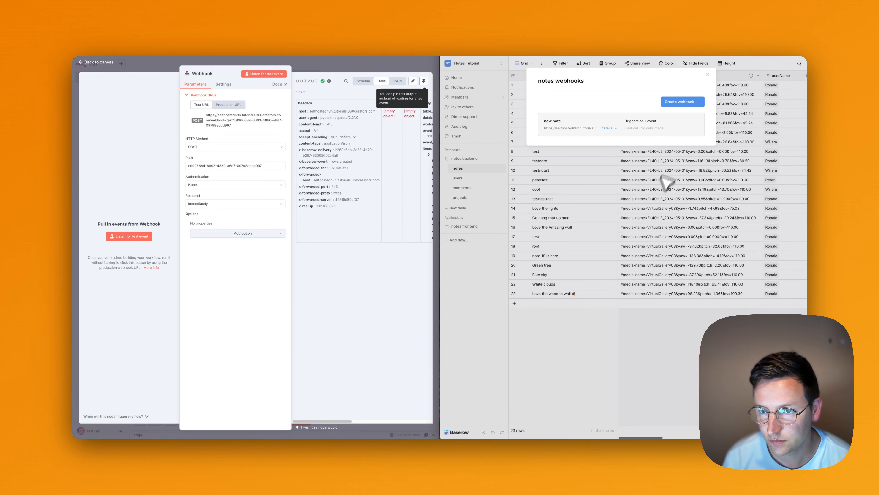
click(633, 184)
scroll(652, 172, right, 5)
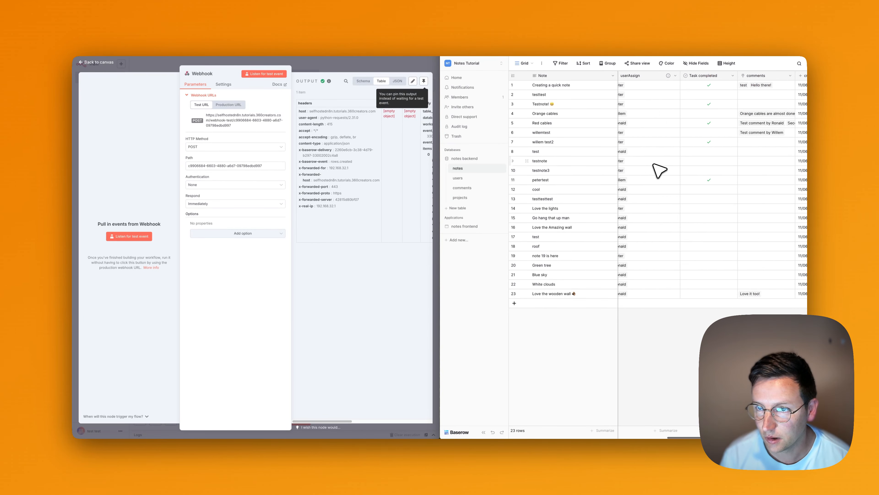
scroll(660, 169, right, 6)
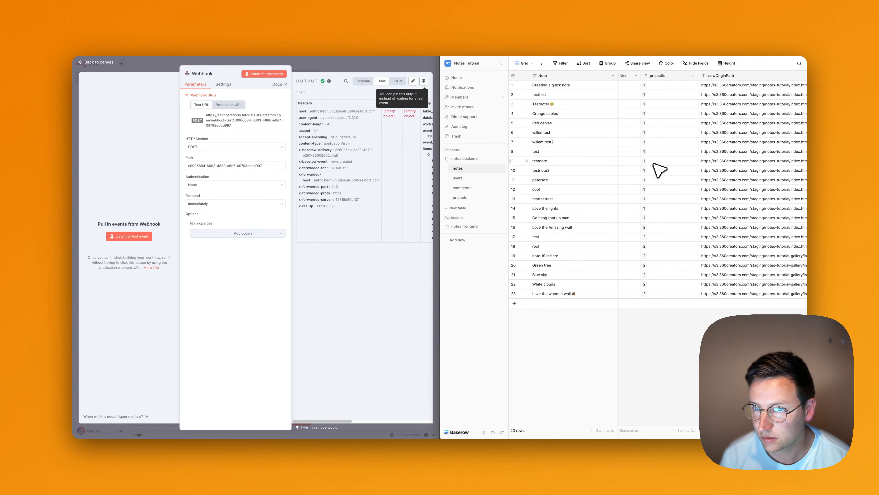
scroll(659, 170, right, 3)
scroll(660, 169, left, 8)
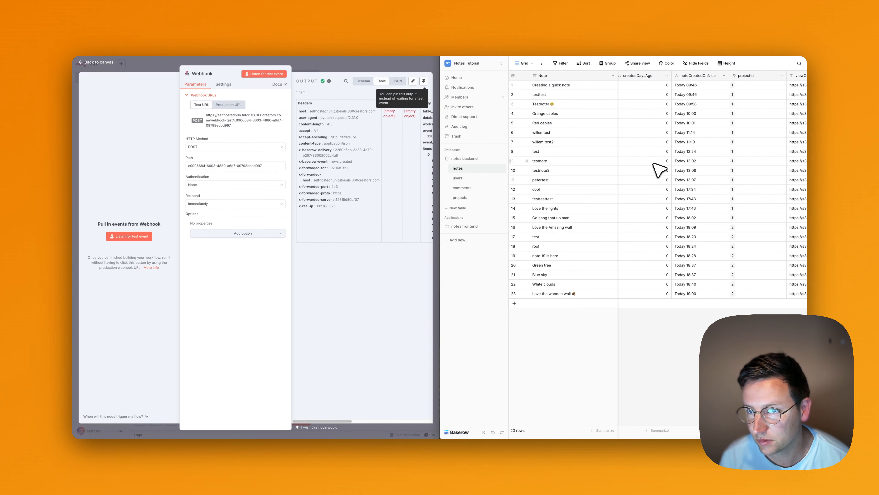
scroll(706, 150, left, 2)
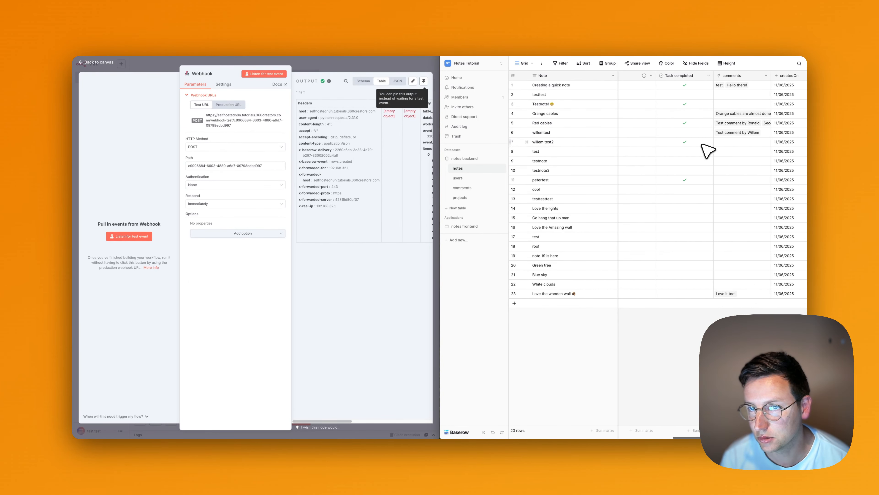
scroll(706, 150, right, 4)
scroll(706, 150, left, 4)
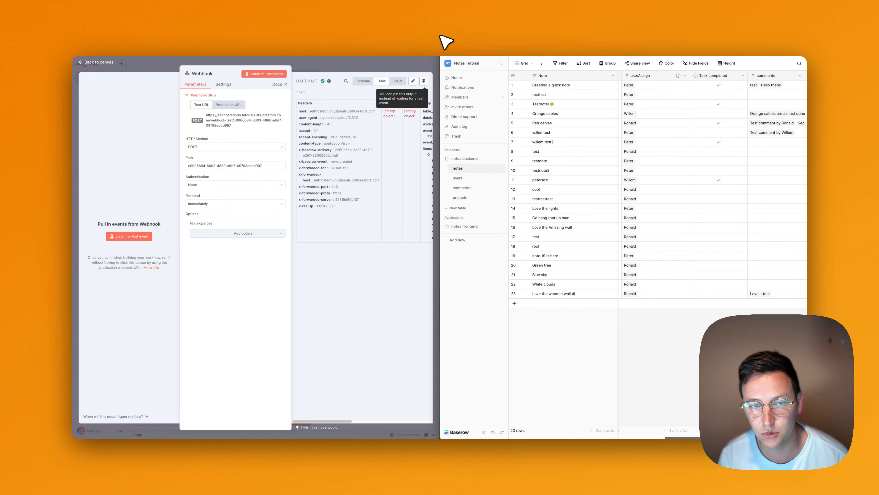
Scroll the n8n OUTPUT table sideways to inspect the rows.created body fields.
scroll(369, 173, right, 5)
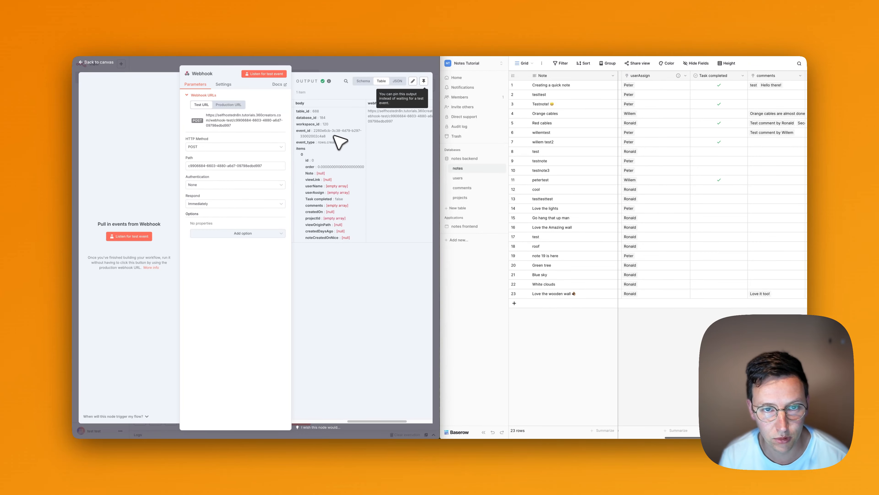
scroll(337, 140, right, 3)
scroll(336, 138, left, 4)
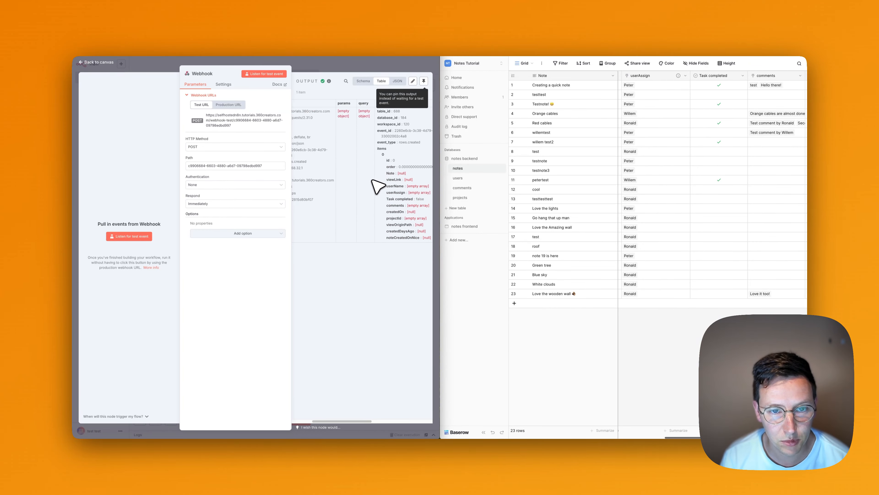
scroll(373, 185, right, 2)
scroll(379, 186, right, 4)
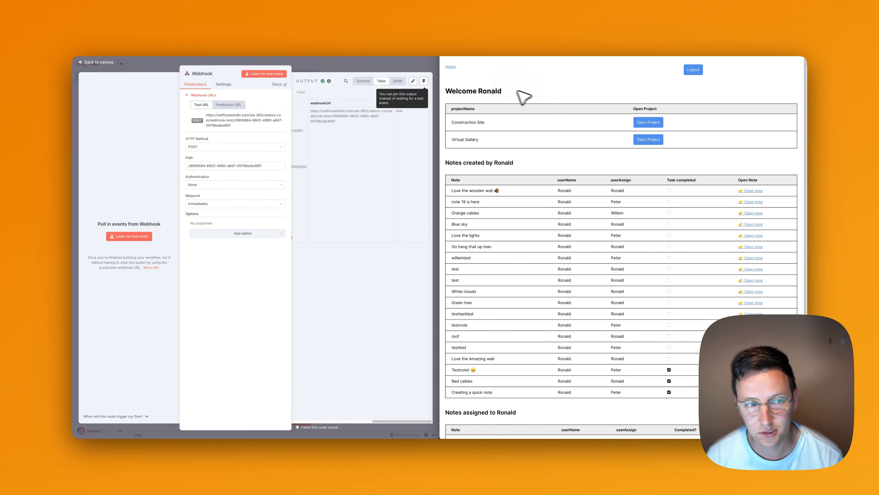
With n8n listening for a test event, capture a note spot at the Virtual Gallery's glass ceiling.
click(139, 237)
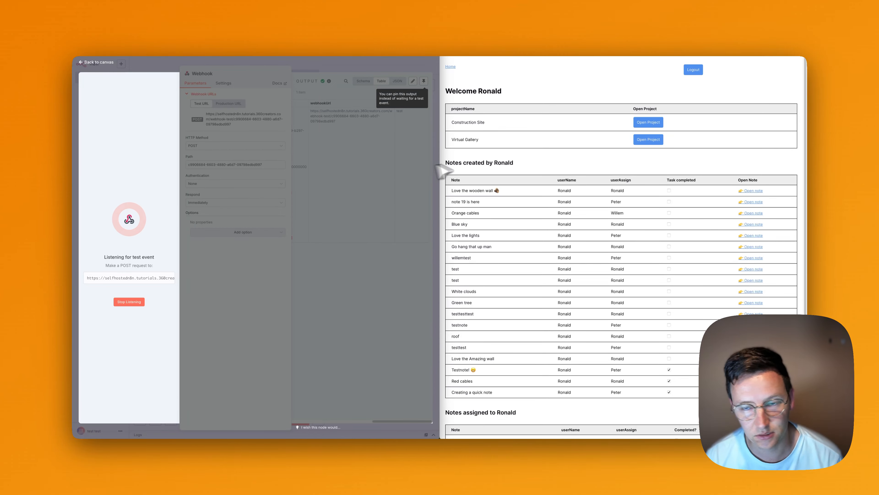
click(656, 95)
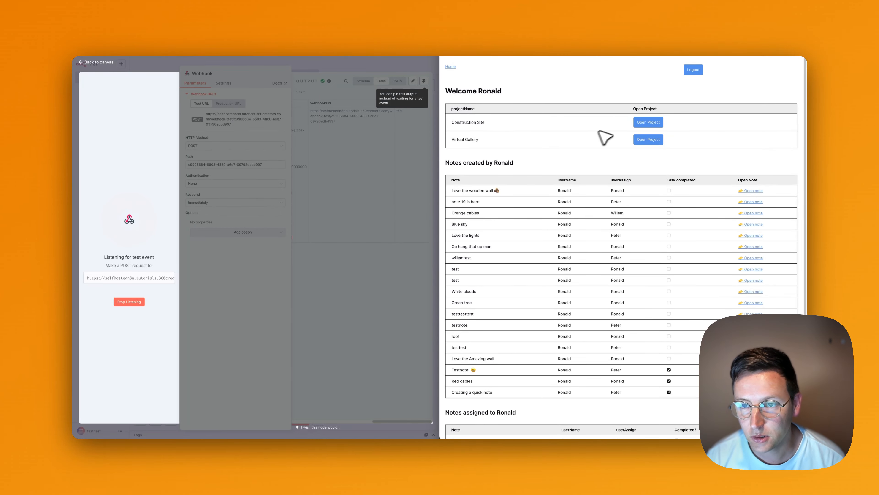
click(648, 140)
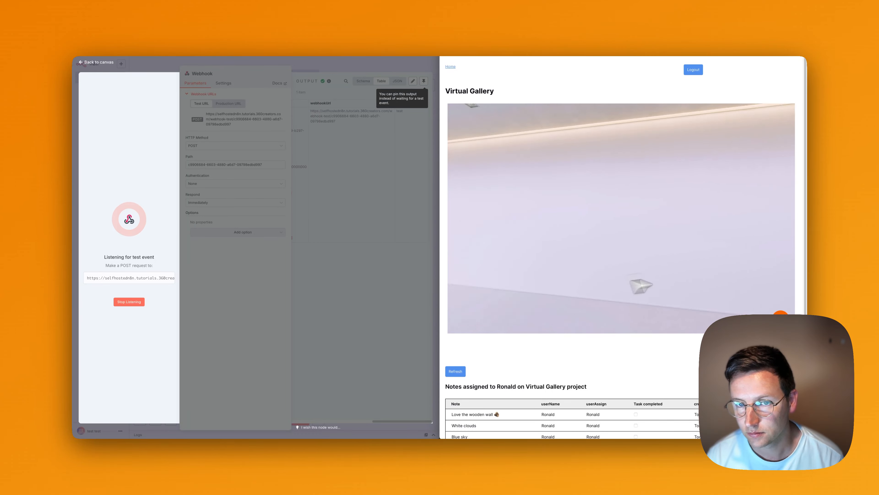
click(781, 319)
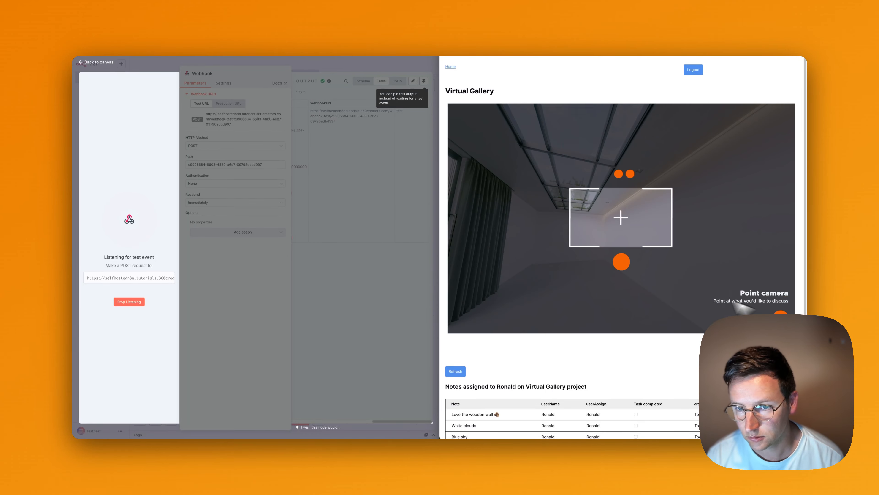
scroll(597, 211, up, 5)
drag(602, 215, 639, 242)
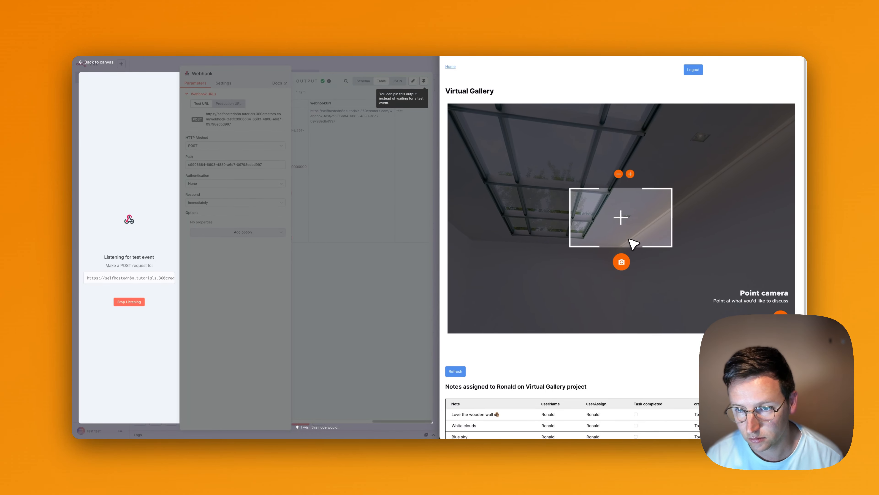
click(622, 261)
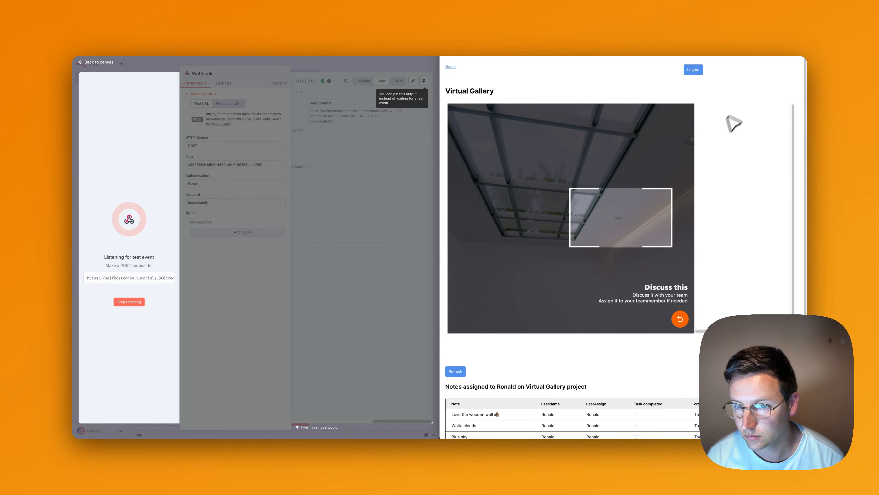
Write the note 'Light need to be replaced' and assign it to the logged-in user.
click(744, 163)
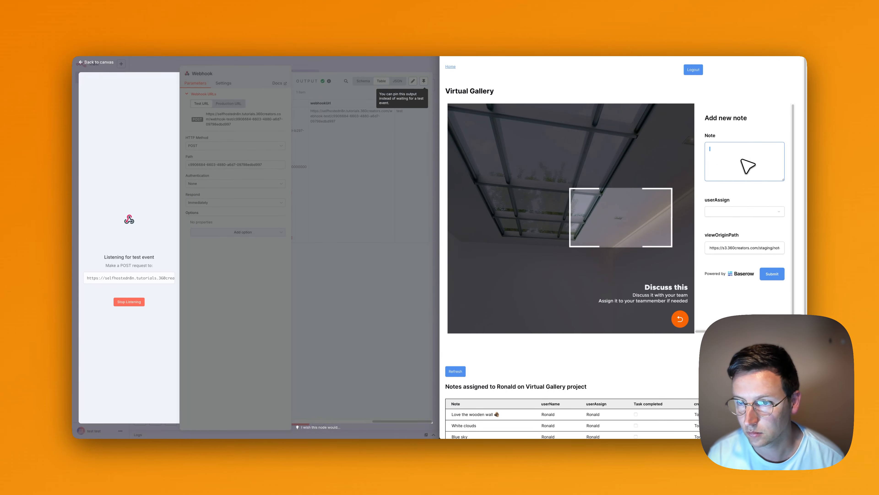
text(Light need to be replaced)
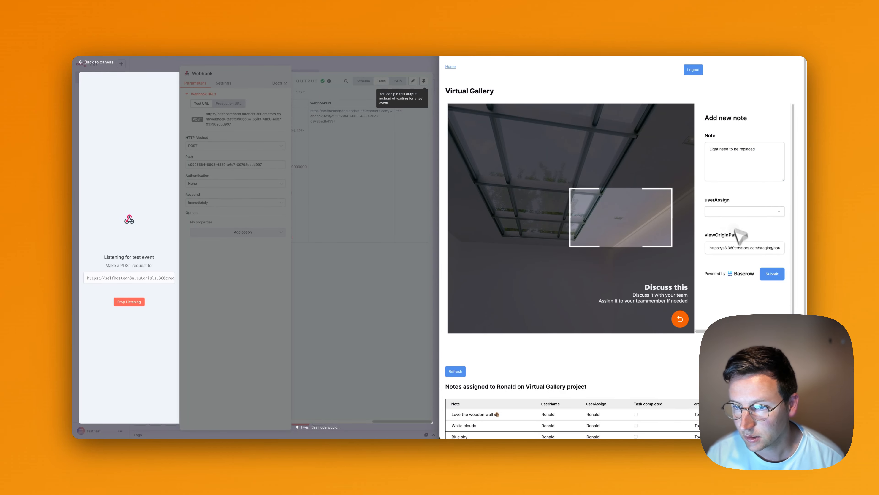
click(727, 212)
click(722, 229)
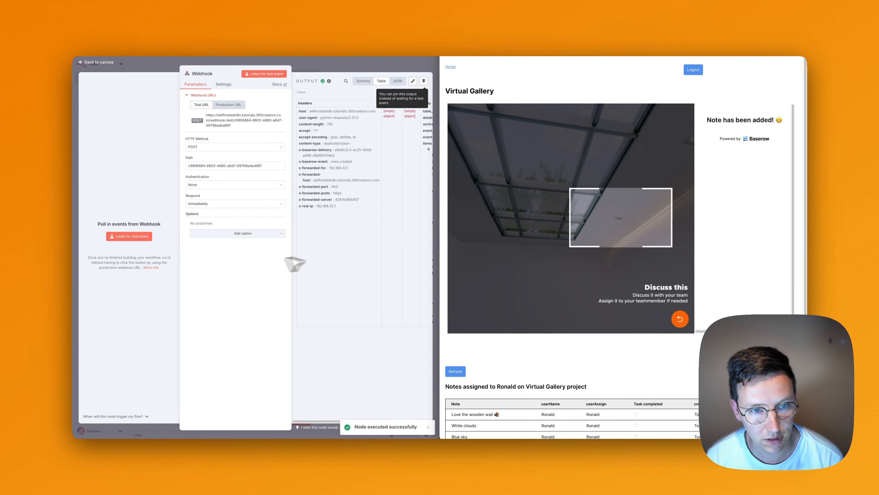
Inspect the rows.created payload received in the n8n webhook output.
click(341, 249)
scroll(368, 167, right, 5)
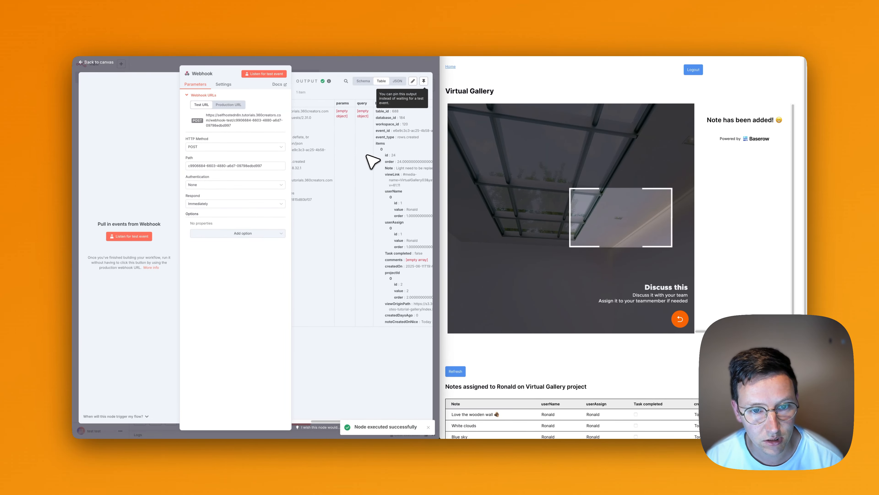
scroll(368, 156, right, 3)
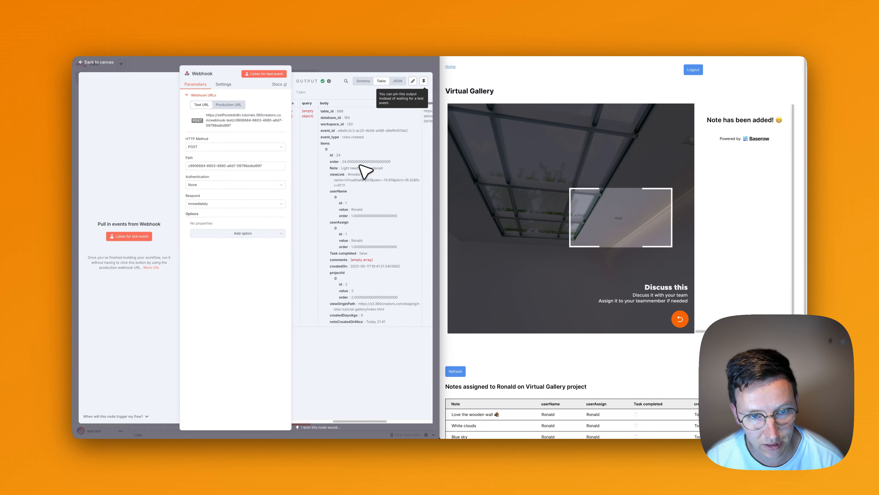
Open the notes table in the notes backend and expand row 24, 'Light need to be replaced'.
click(564, 56)
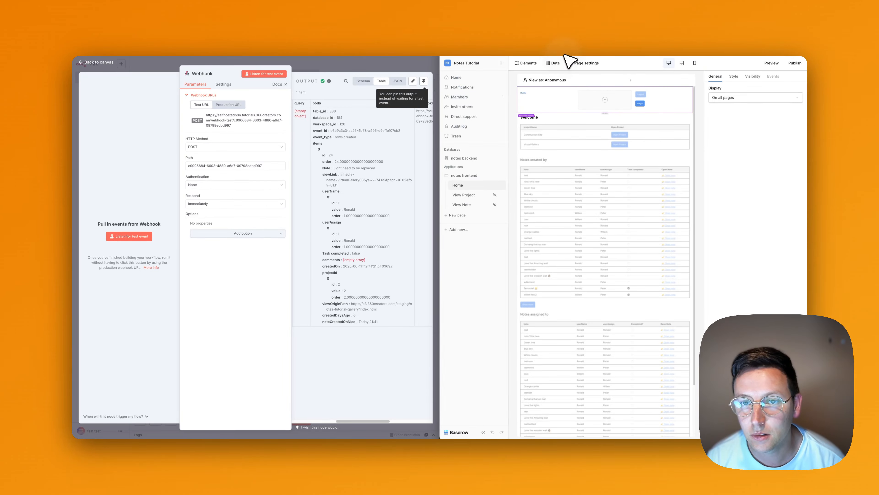
click(461, 158)
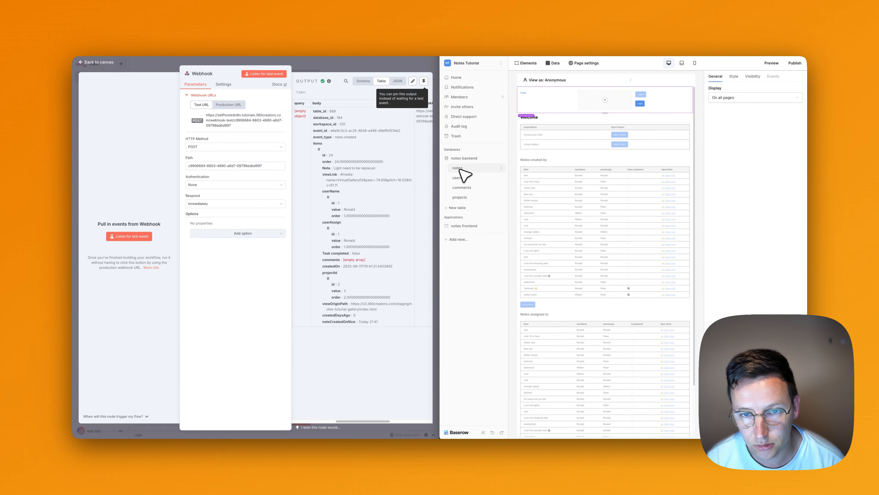
click(458, 168)
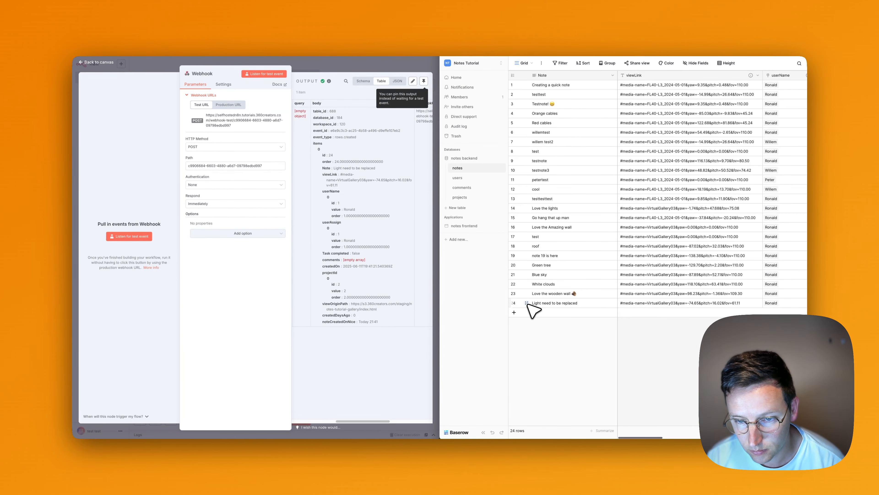
click(527, 303)
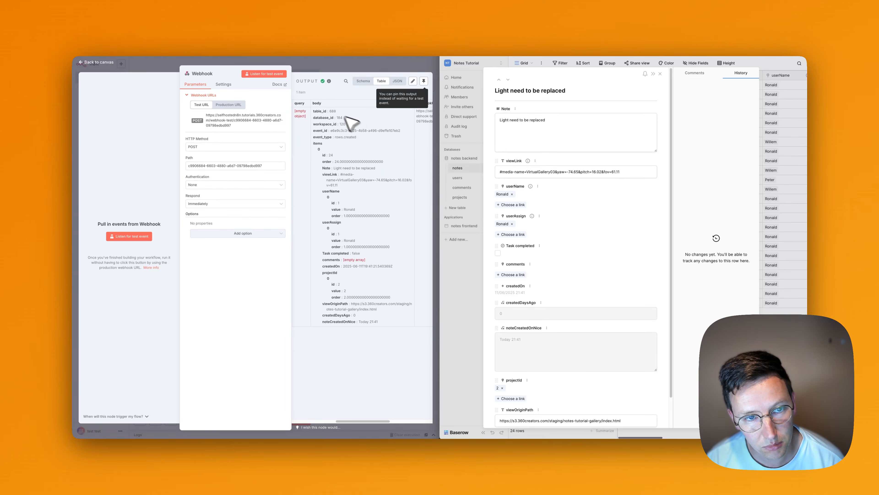
scroll(354, 160, right, 2)
scroll(356, 165, left, 1)
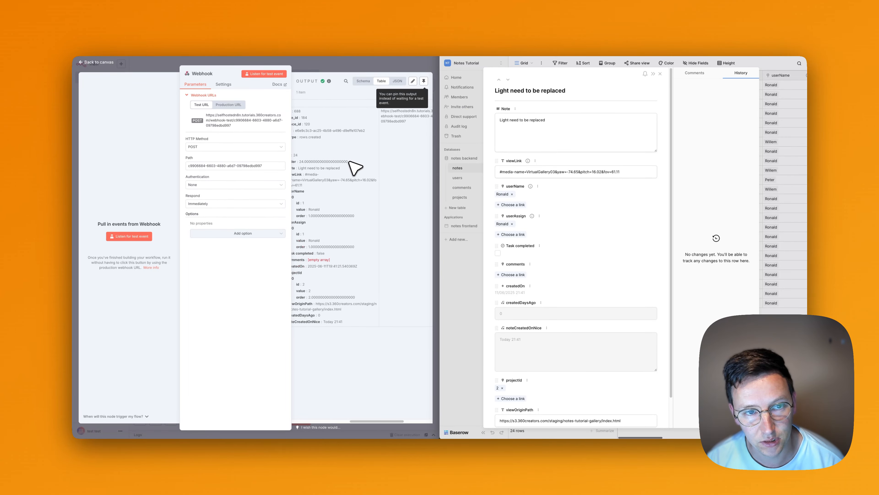
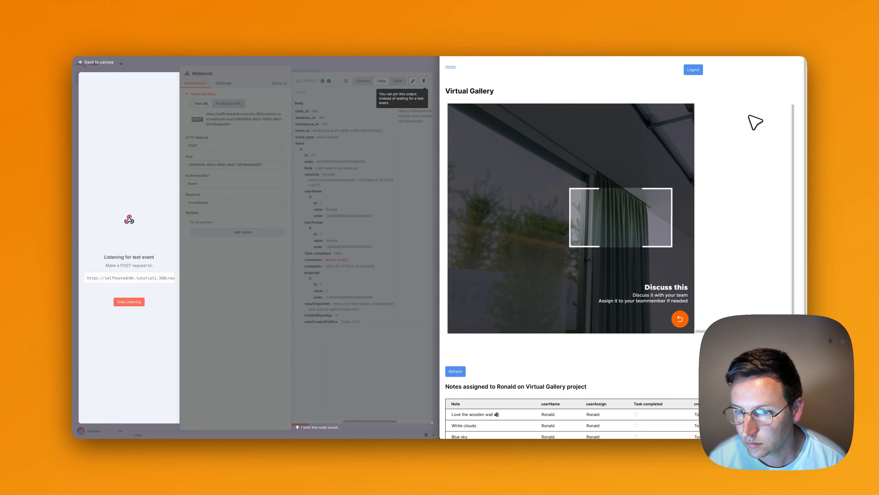
Submit the note 'Close curtains please' assigned to the team member.
click(760, 157)
text(Cl)
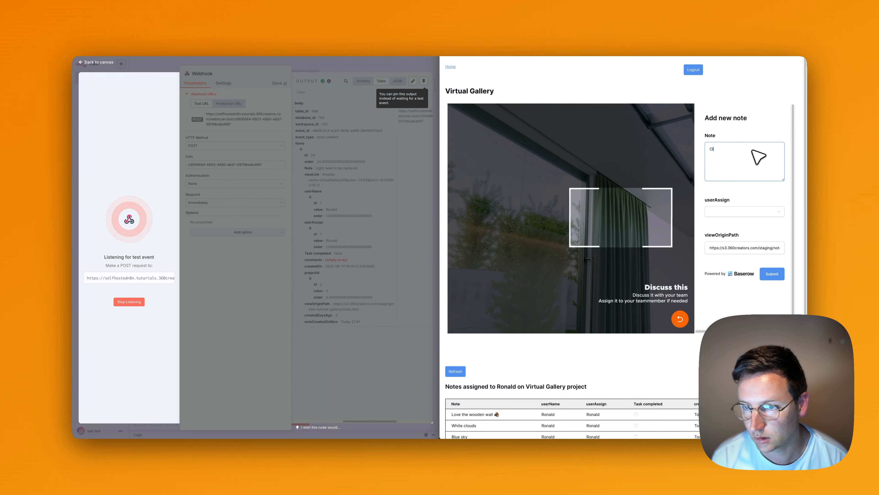
text(ose curtains please)
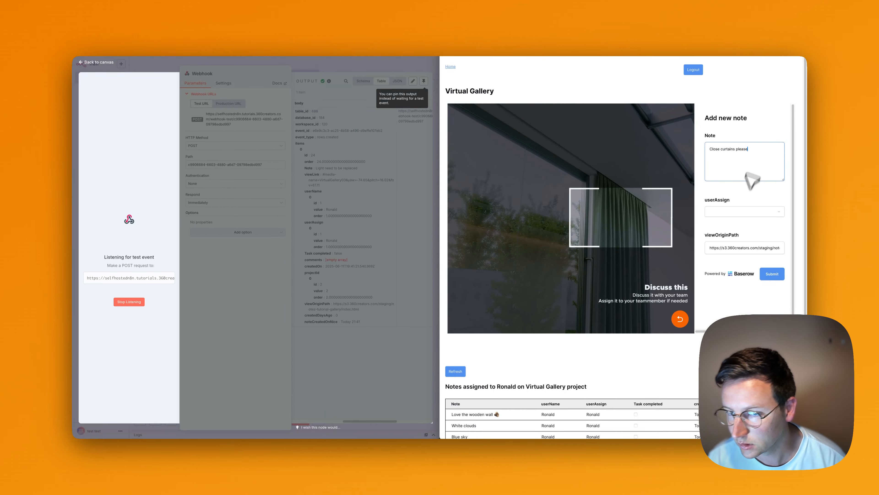
click(744, 212)
click(741, 228)
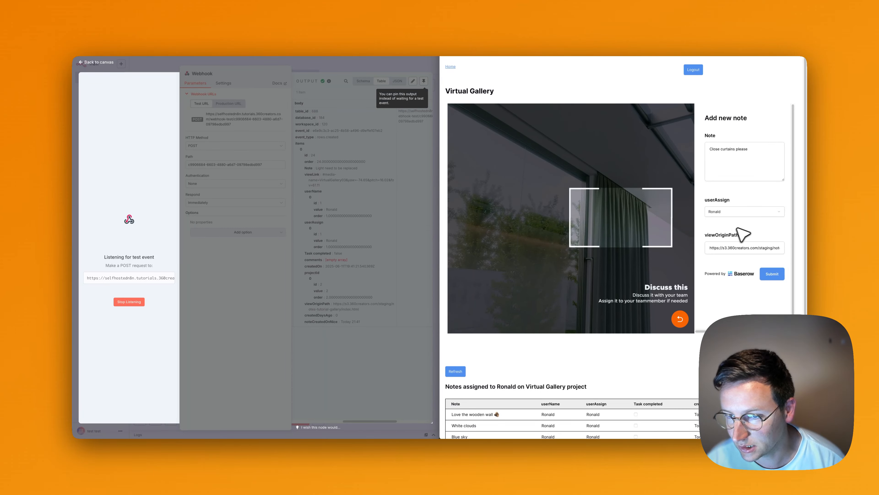
click(774, 274)
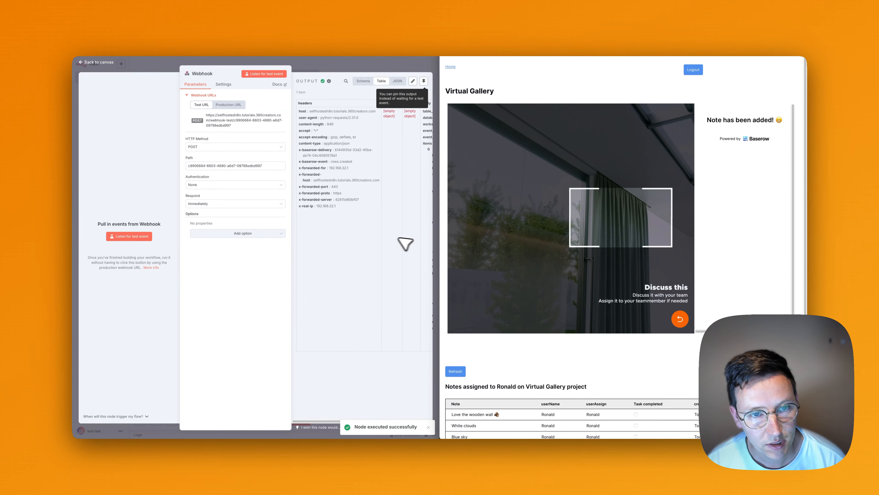
Check the assignee's email in the Webhook output data, then return to the workflow canvas.
scroll(428, 181, right, 5)
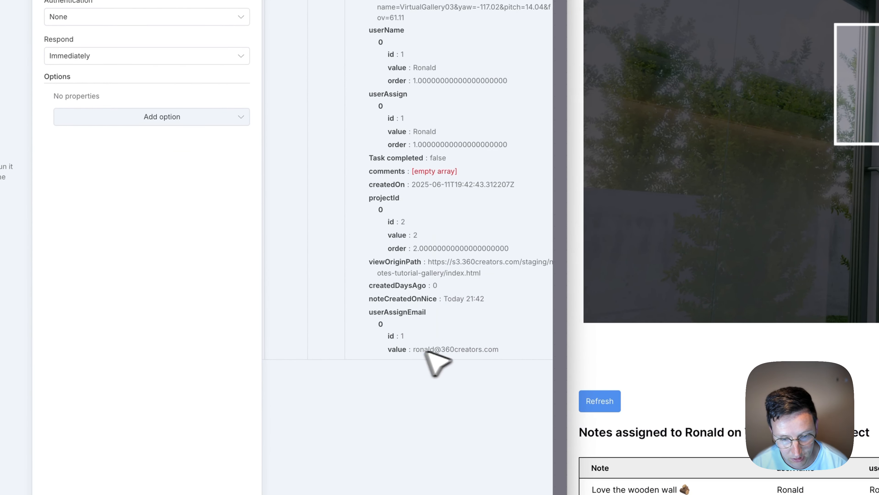
drag(421, 350, 508, 352)
click(462, 353)
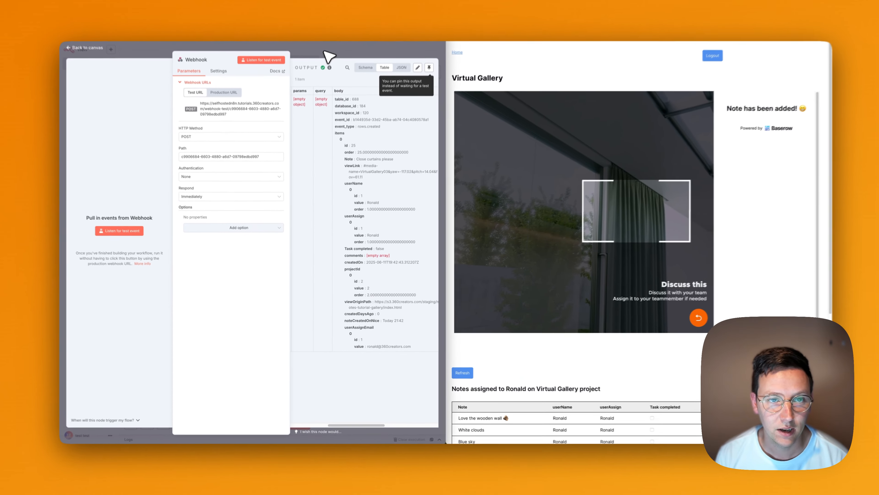
click(326, 53)
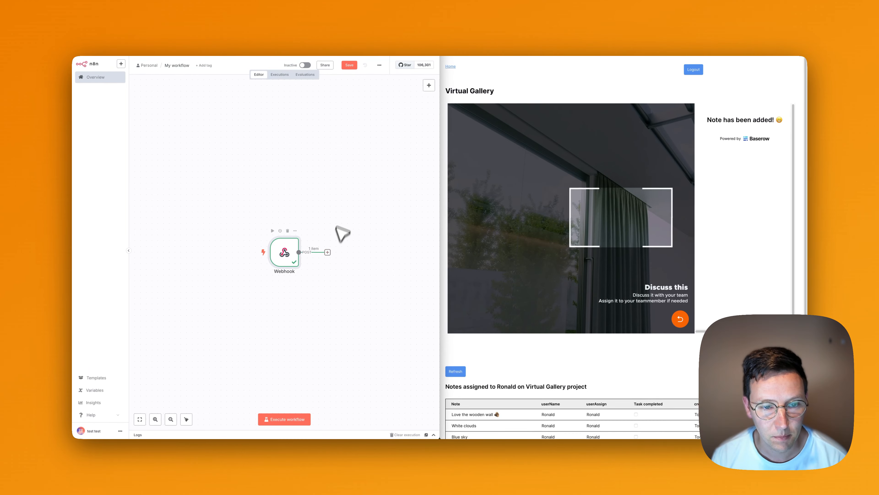
Add a Mailgun node after the Webhook, after trying searches for mail, smtp and sendgrid.
click(293, 246)
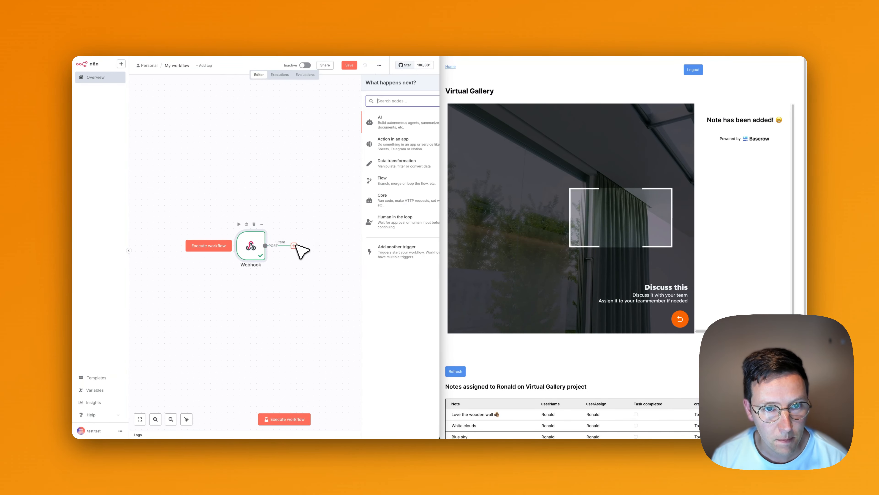
text(mail)
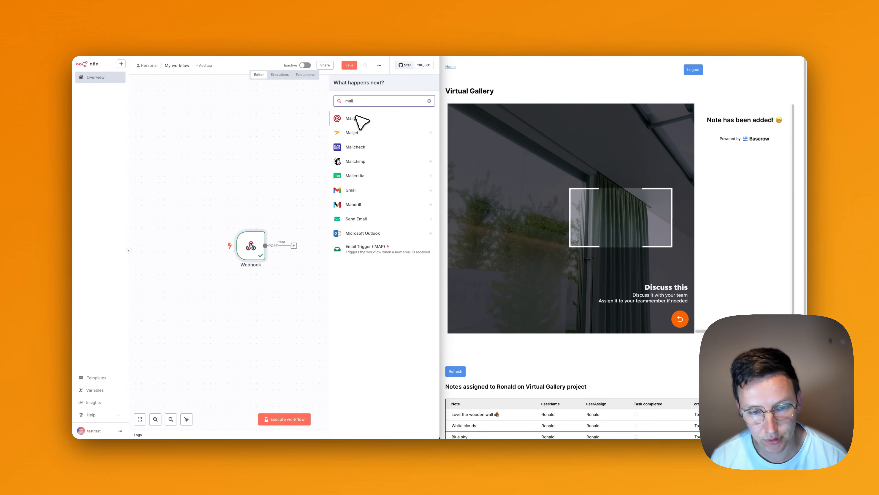
key(super+a)
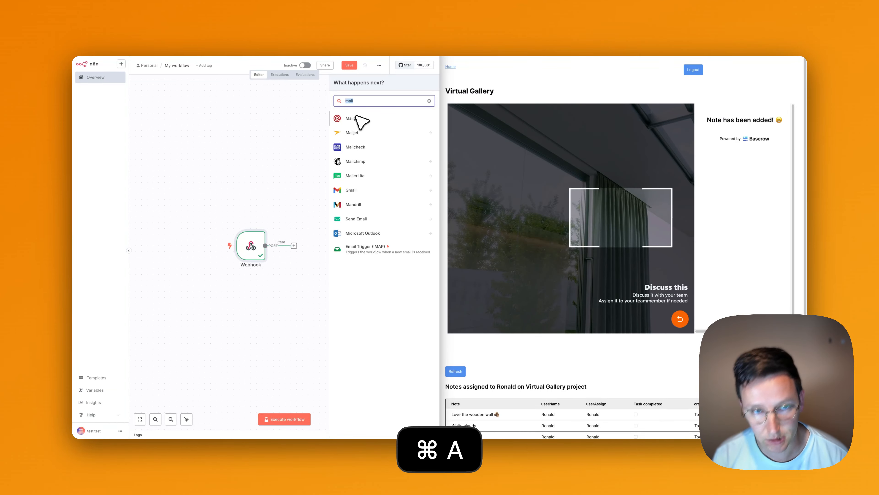
text(smtp)
key(super+a)
text(sendgri)
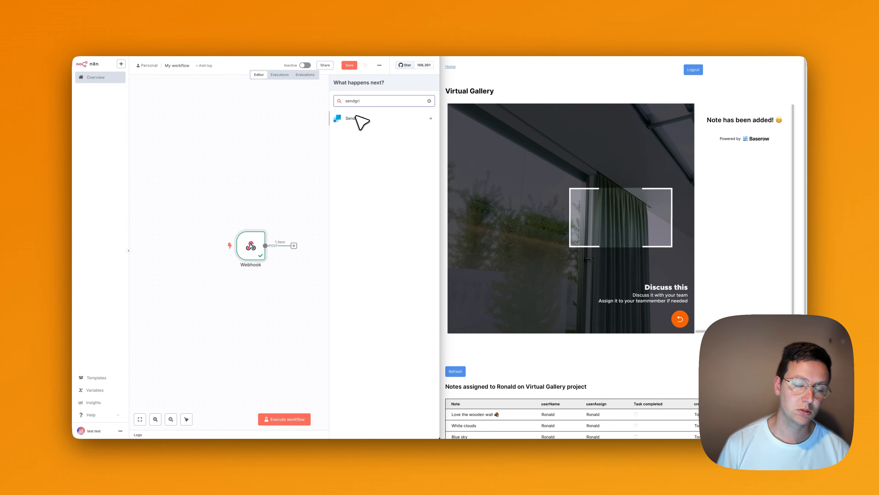
key(super+a)
text(mailgu)
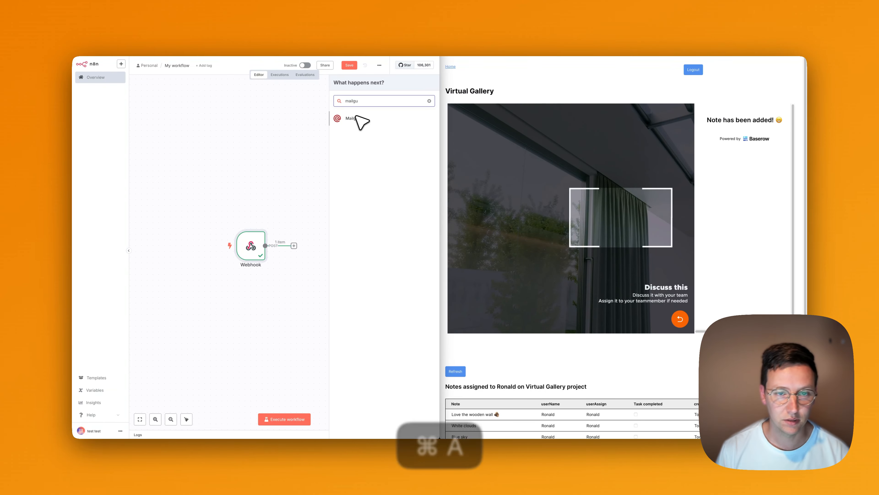
click(362, 119)
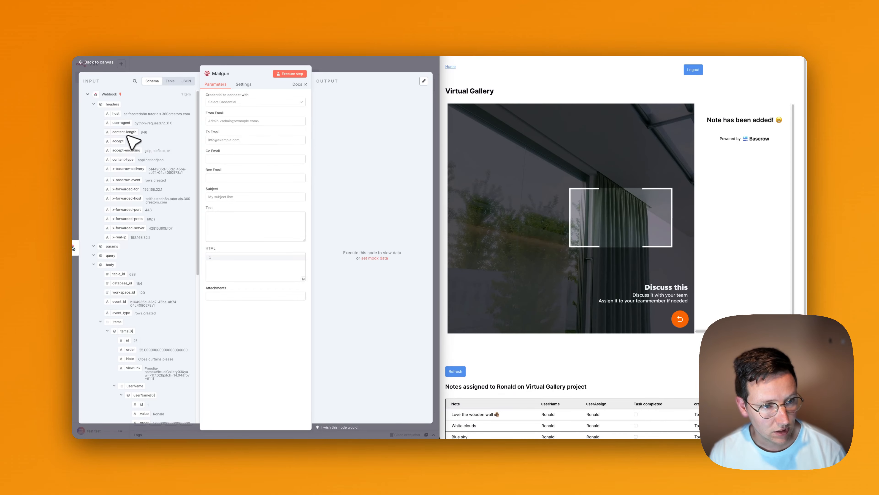
Map To Email to the webhook's userAssignEmail value and enter a notification sender address.
scroll(131, 141, down, 10)
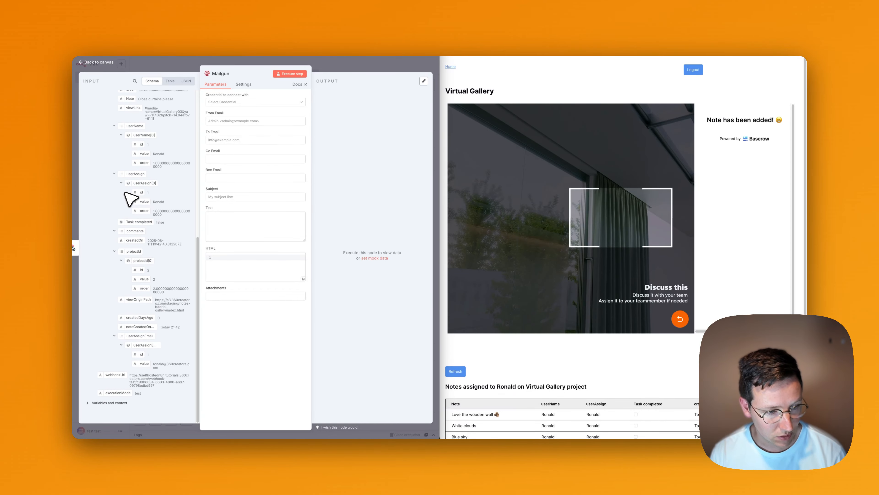
drag(147, 365, 240, 134)
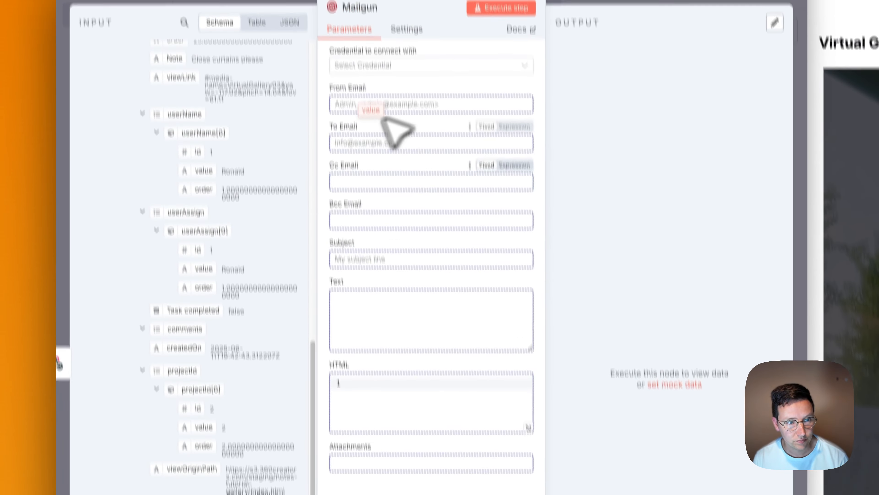
drag(382, 120, 358, 147)
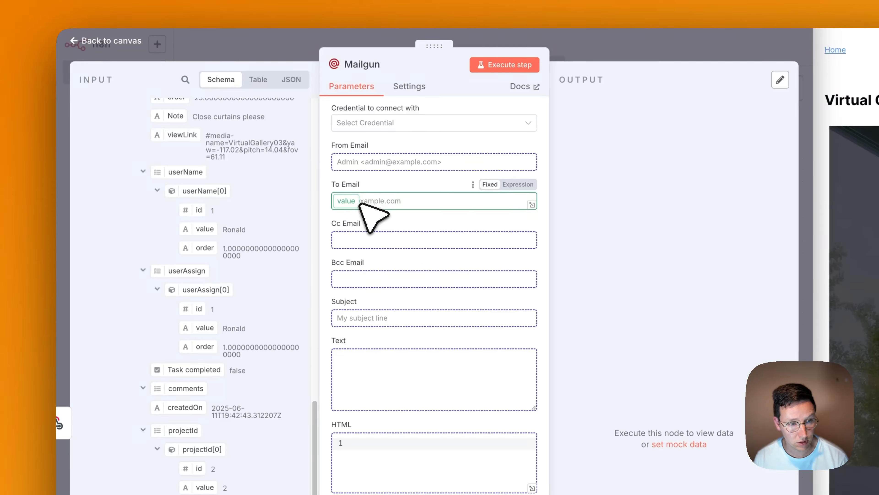
drag(360, 204, 372, 199)
click(374, 166)
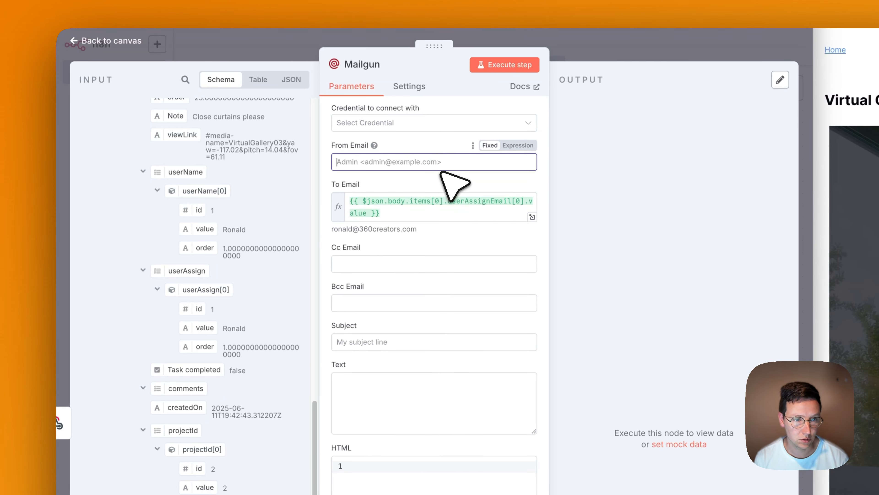
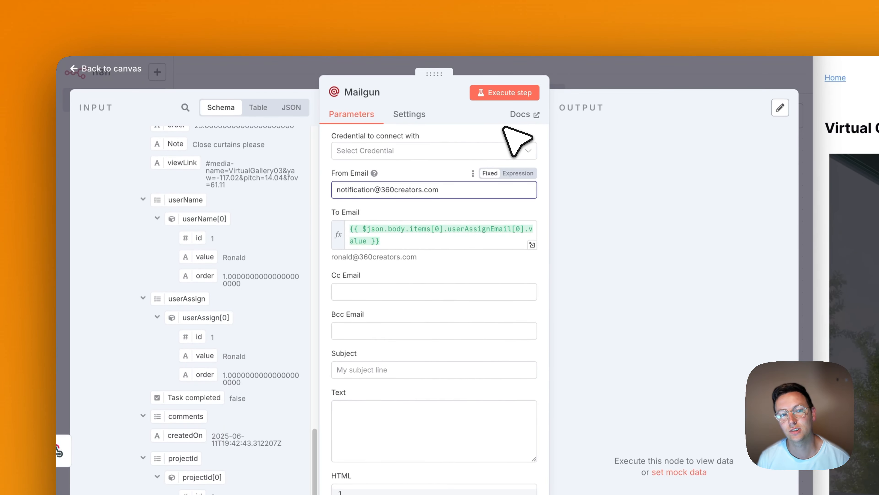
click(489, 130)
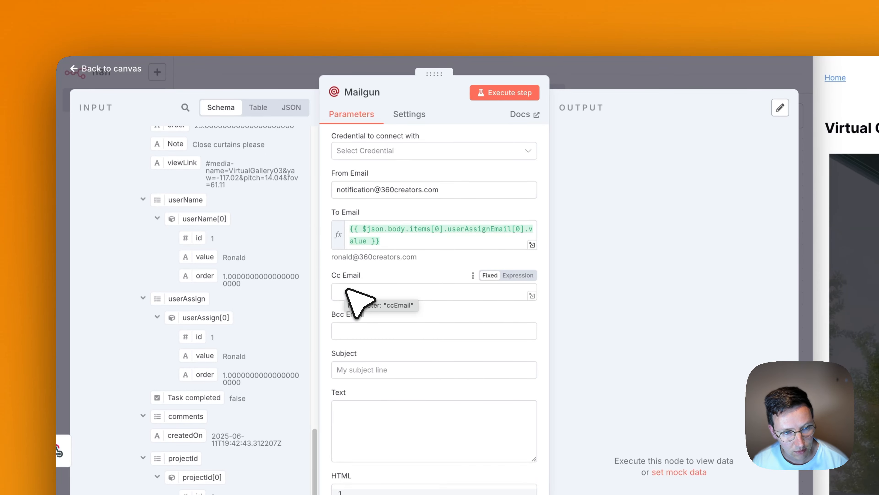
Set the subject 'A note has been assigned to you' and start the Text with 'Hello' plus the assignee's name.
click(370, 302)
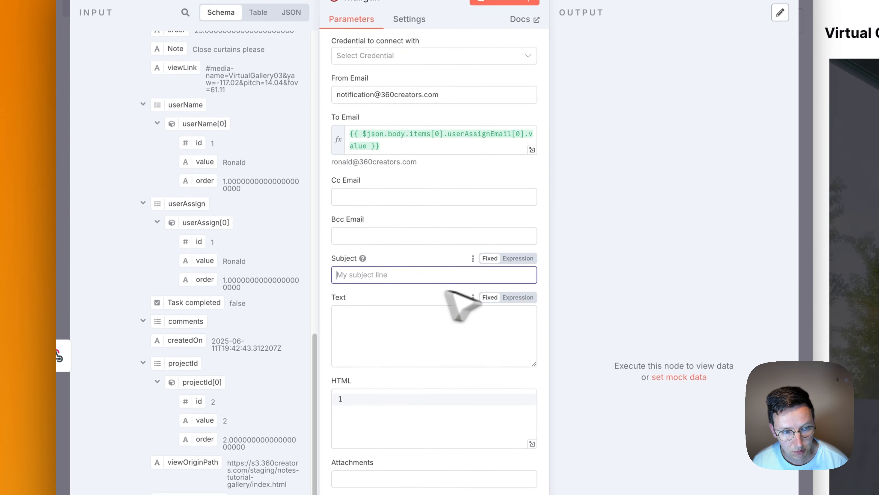
text(N)
key(BackSpace)
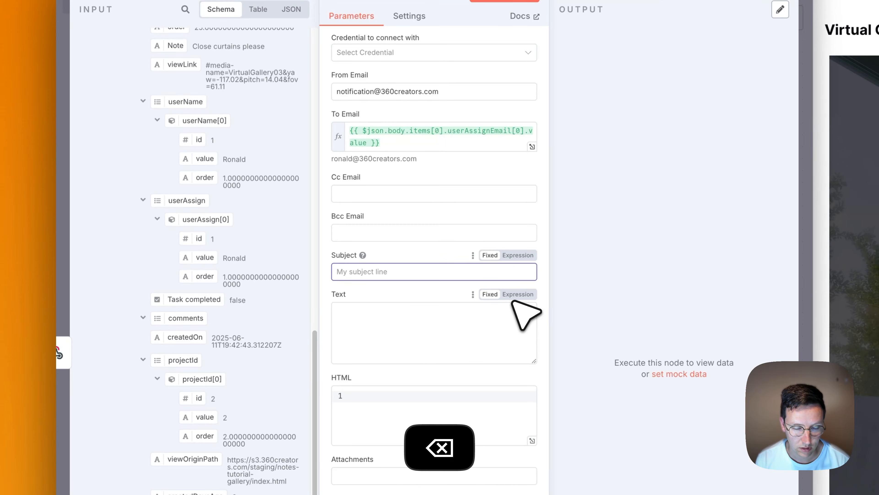
text(A note has be)
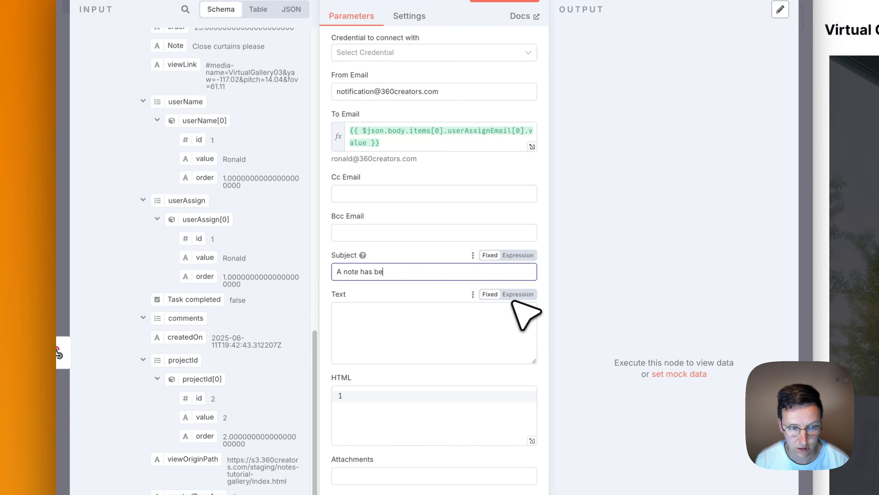
text(en assigned to you)
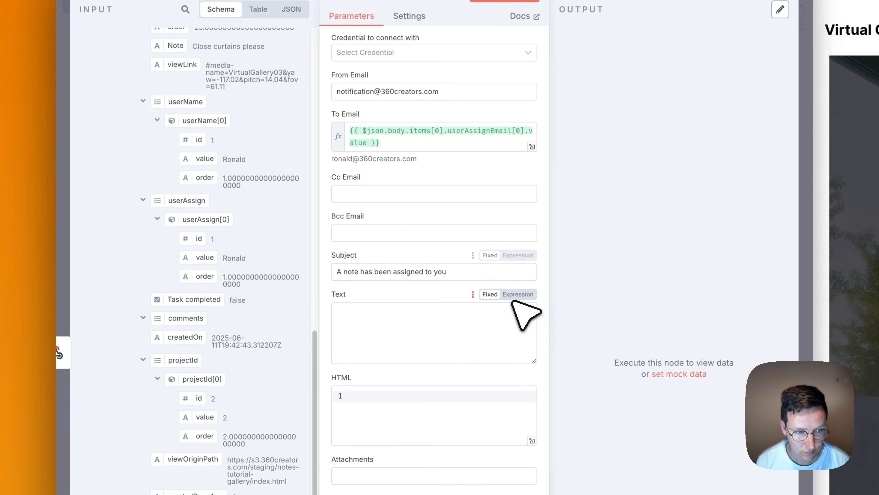
click(449, 346)
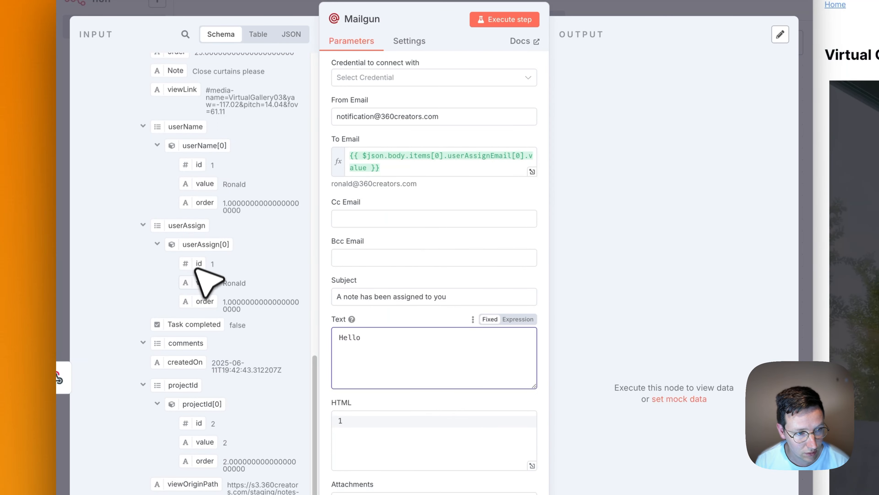
drag(202, 282, 402, 339)
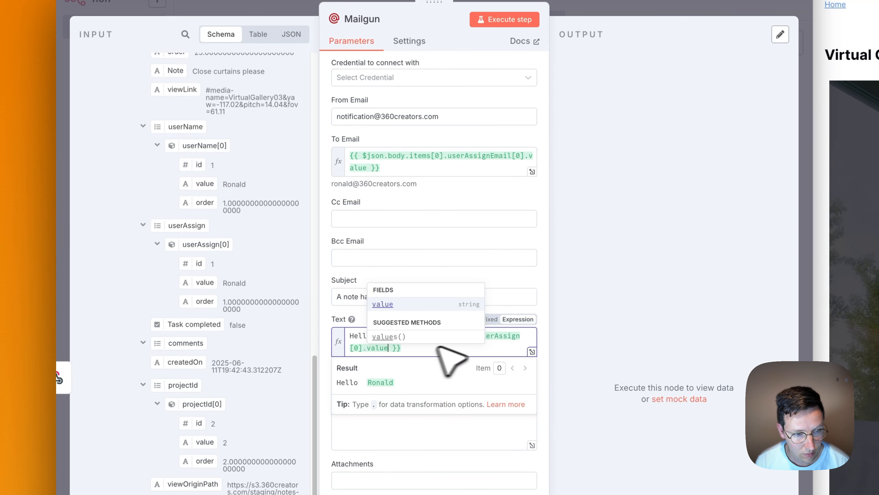
click(464, 344)
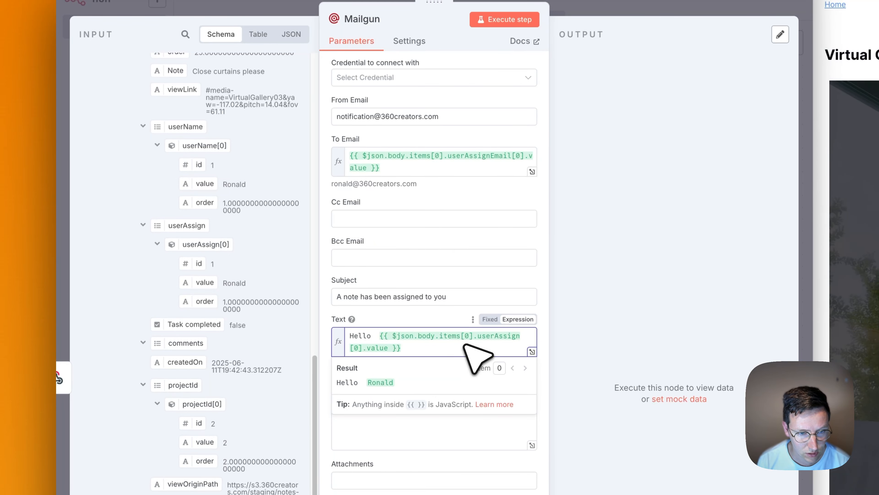
Clean the stray test line and line-break tags out of the Mailgun email text.
click(444, 473)
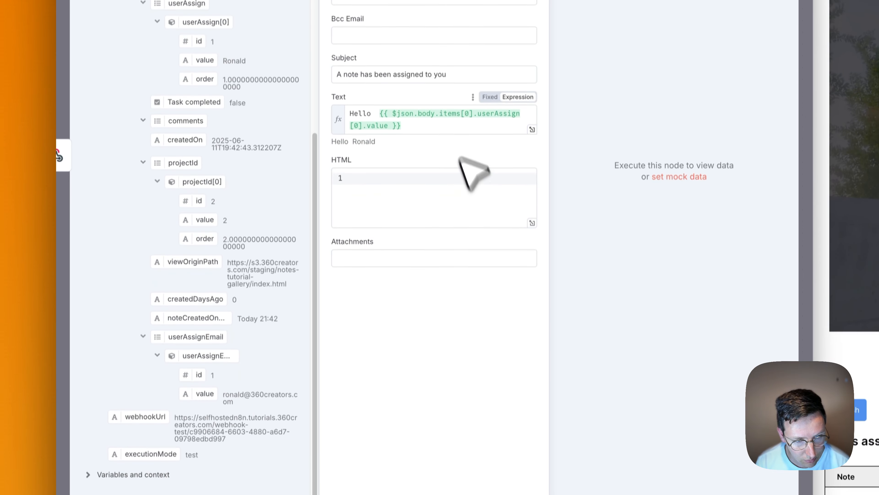
click(435, 121)
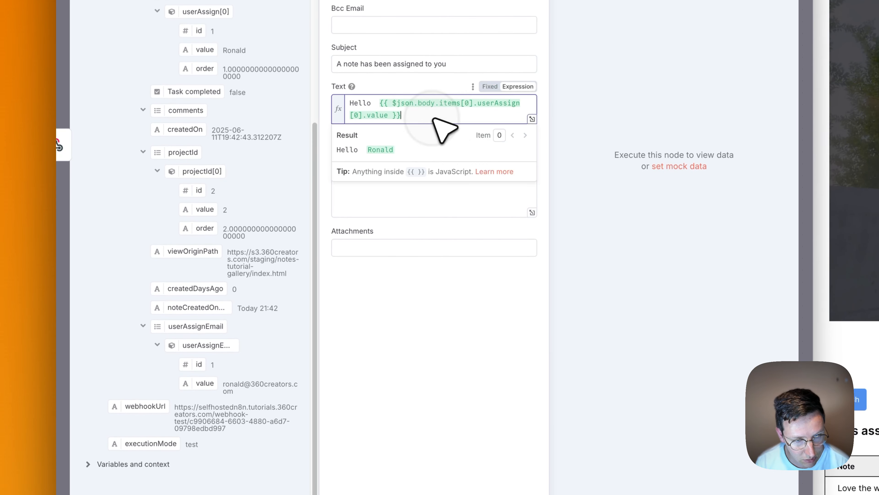
key(Return)
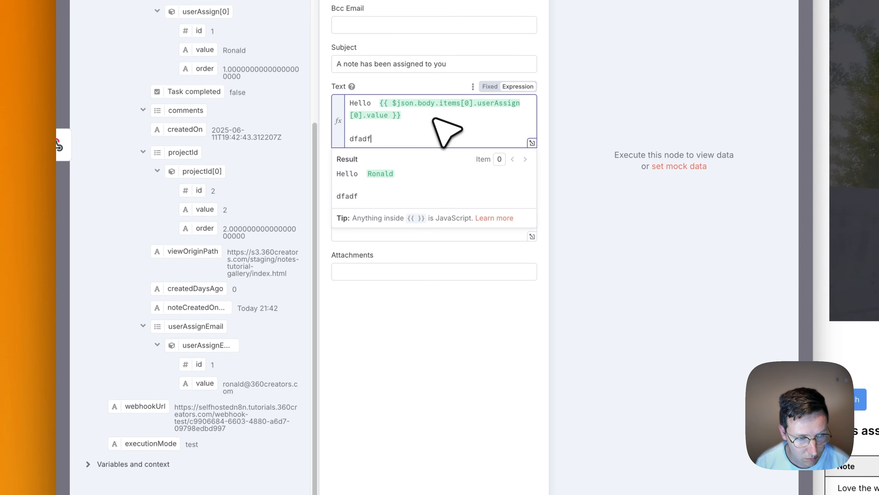
key(BackSpace)
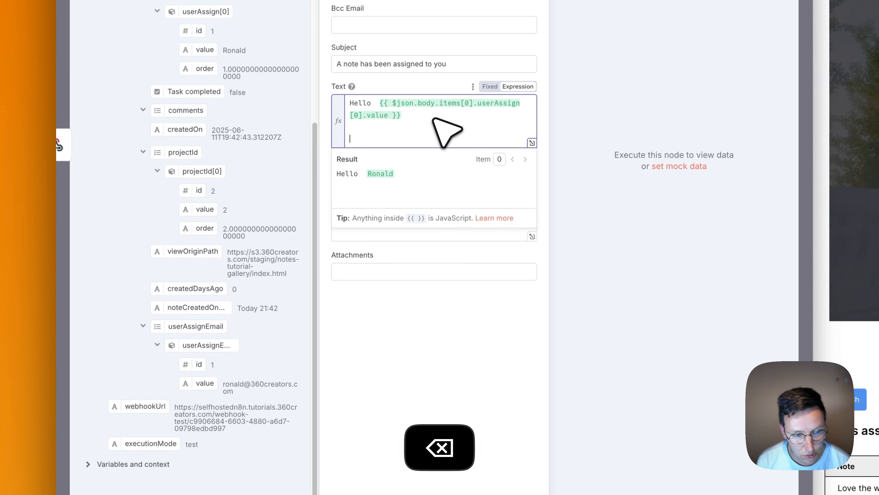
text(>)
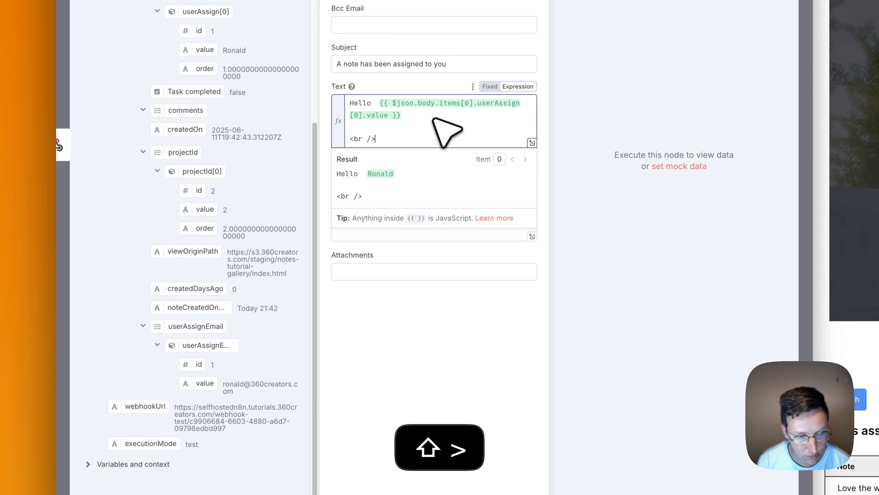
key(shift+alt+Left)
key(shift+alt+Left)
key(super+c)
key(Right)
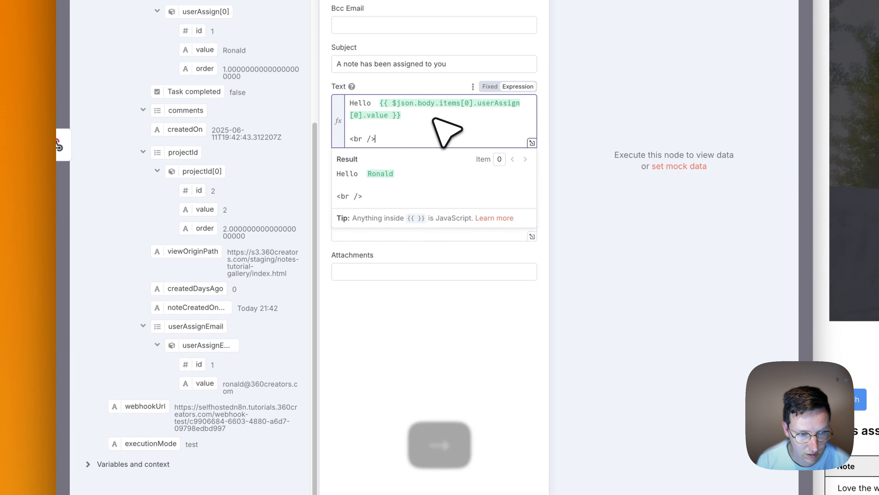
key(super+v)
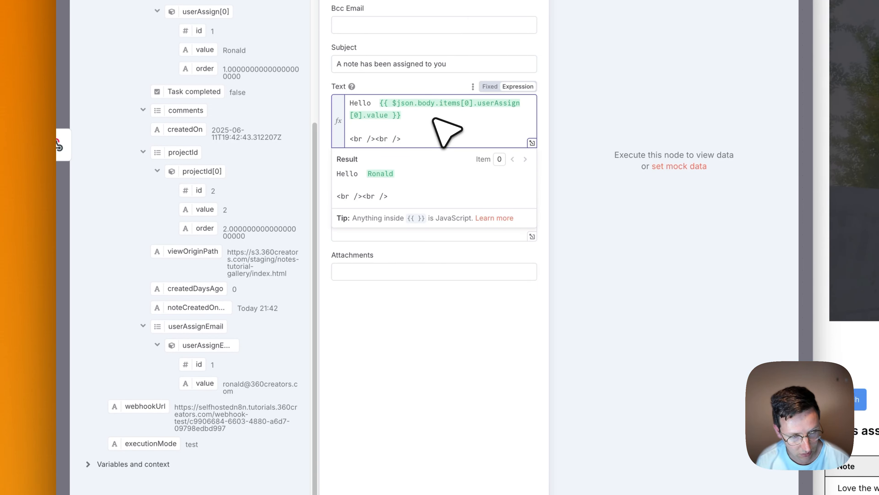
key(shift+Up)
key(shift+Right)
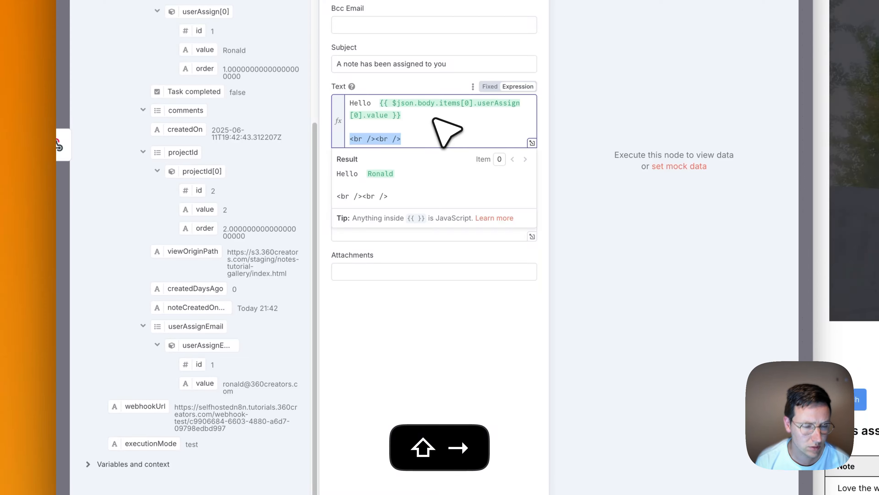
key(BackSpace)
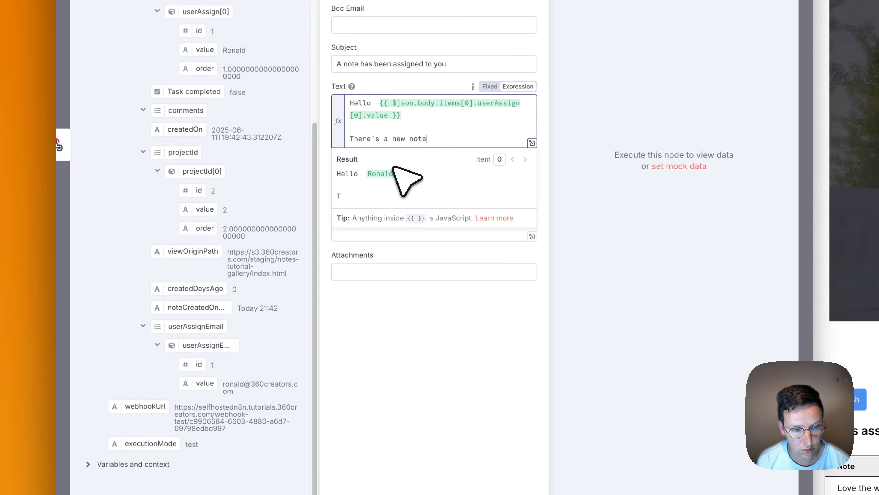
Finish the sentence '…assigned to you by' with the creator's userName, ending in a colon.
text(b)
key(BackSpace)
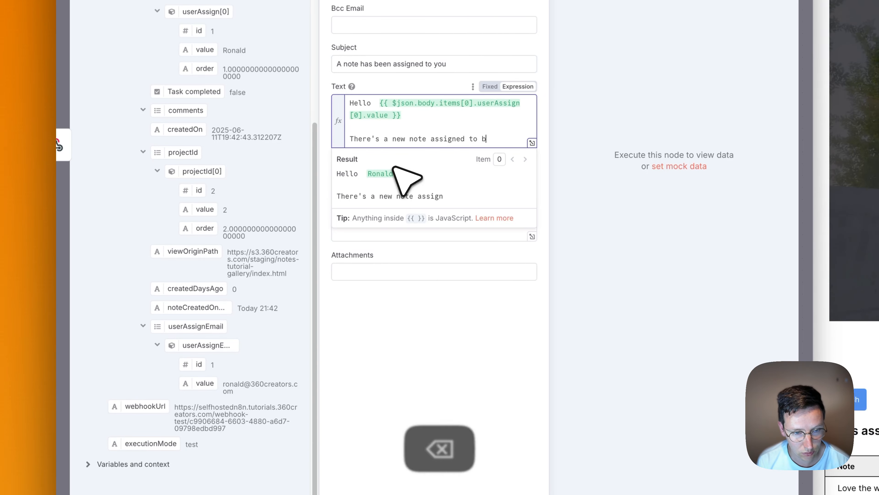
text(you by)
scroll(393, 173, up, 10)
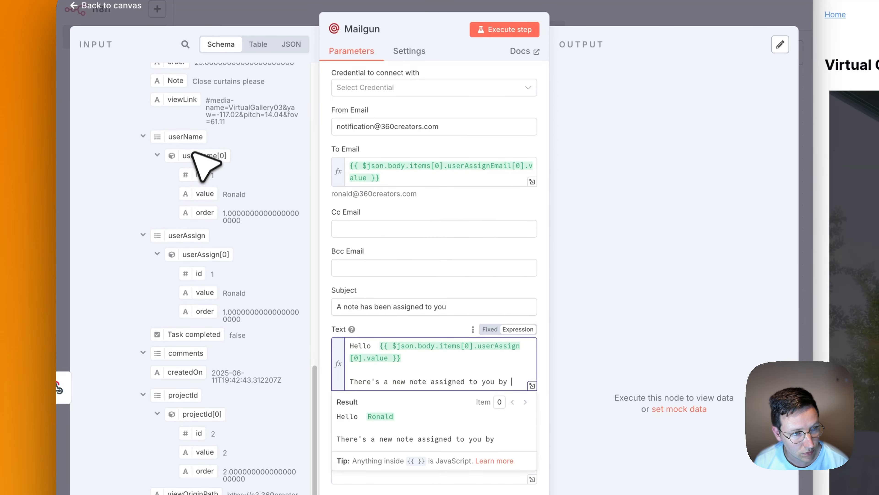
drag(204, 194, 518, 260)
click(519, 267)
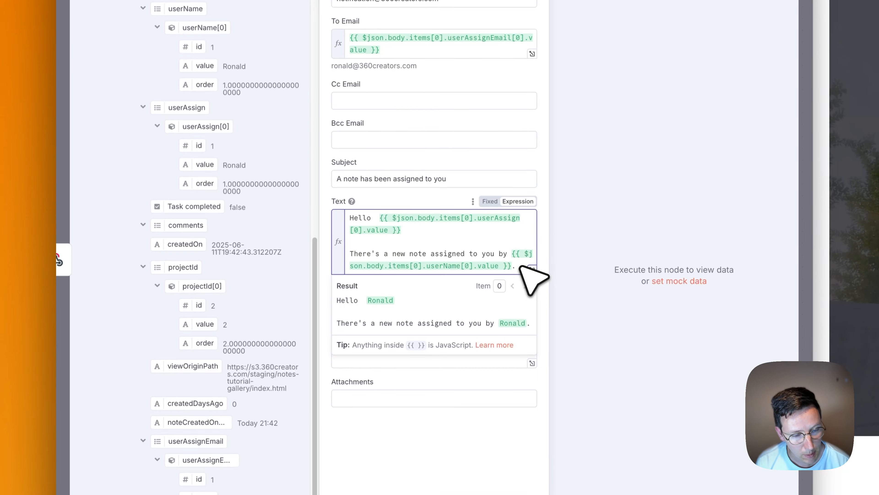
key(BackSpace)
text(:)
key(Return)
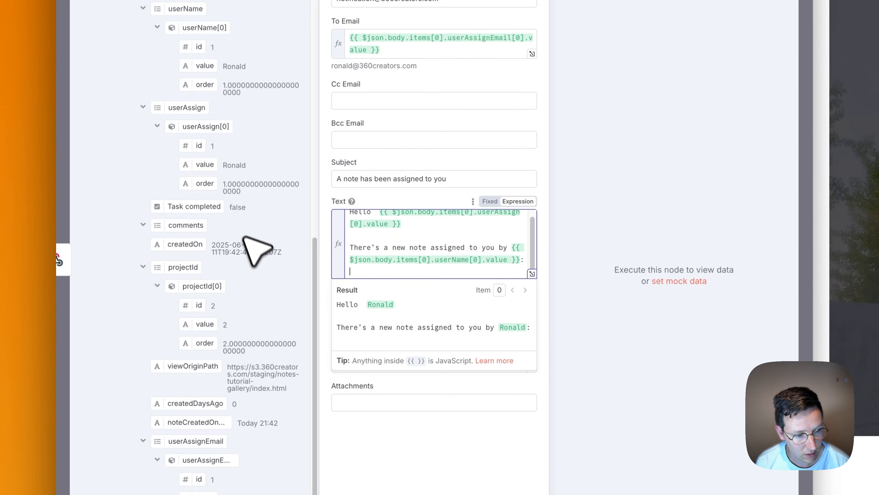
Insert the viewOriginPath value into the email text, then delete it again.
scroll(288, 305, down, 1)
scroll(225, 305, up, 3)
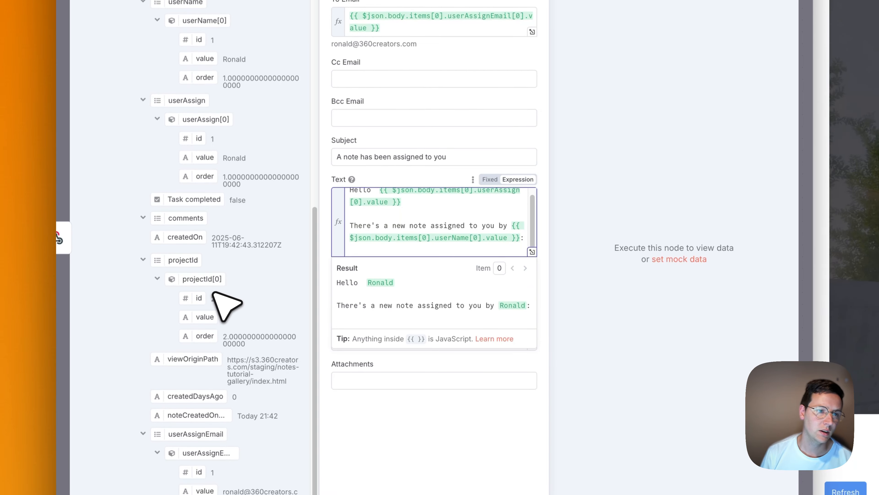
scroll(221, 275, up, 2)
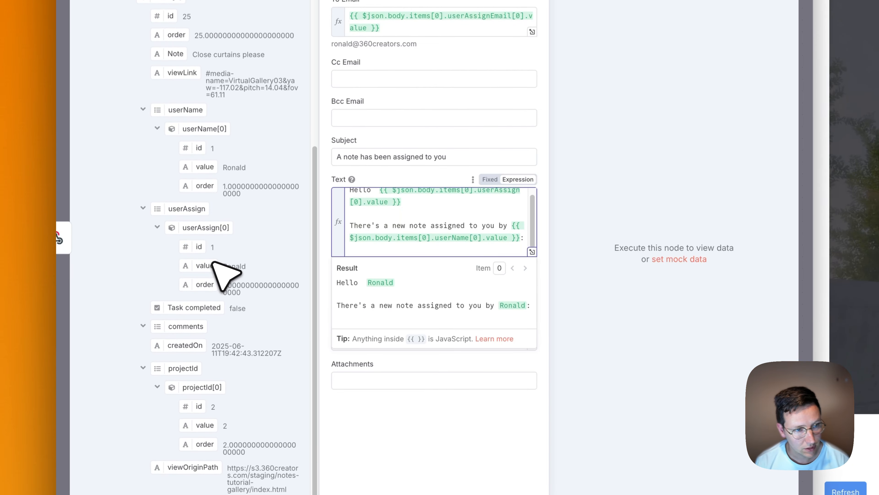
click(143, 110)
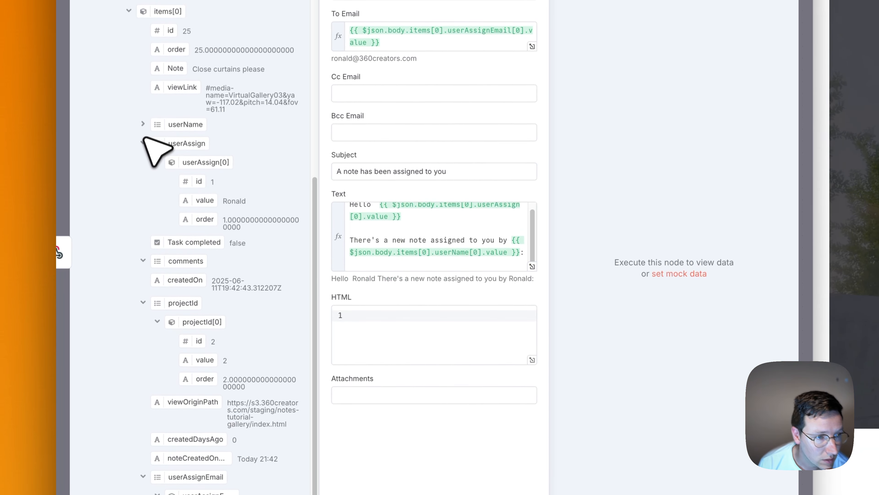
click(143, 209)
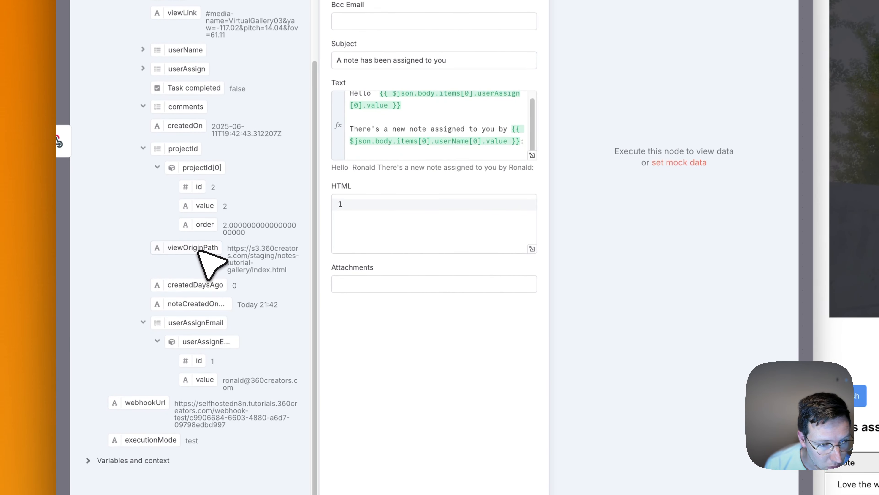
scroll(388, 149, down, 1)
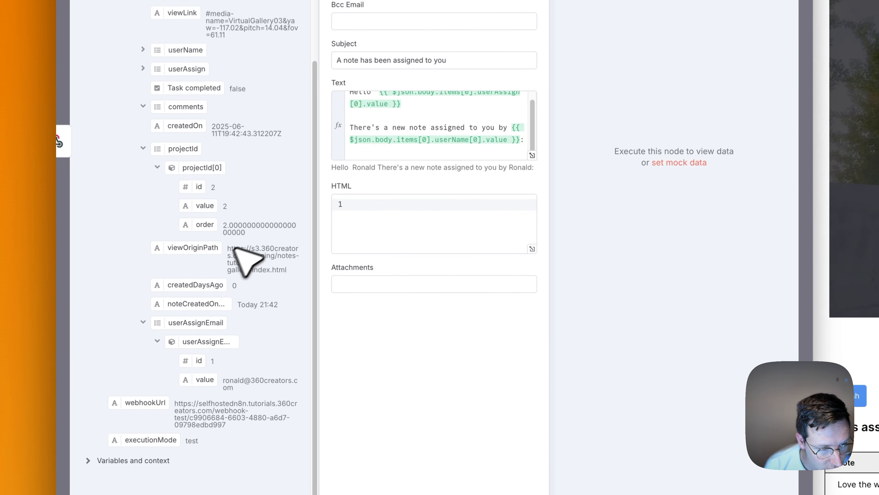
drag(199, 249, 395, 155)
click(522, 152)
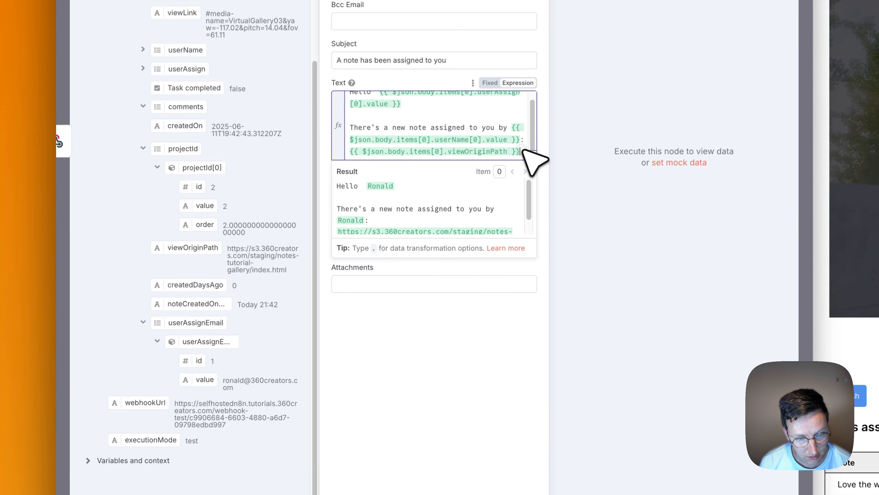
text(?)
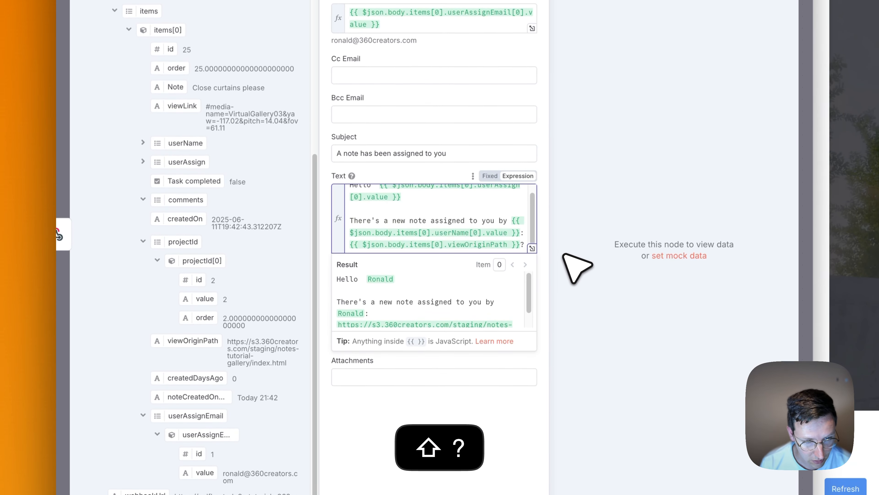
scroll(525, 309, down, 1)
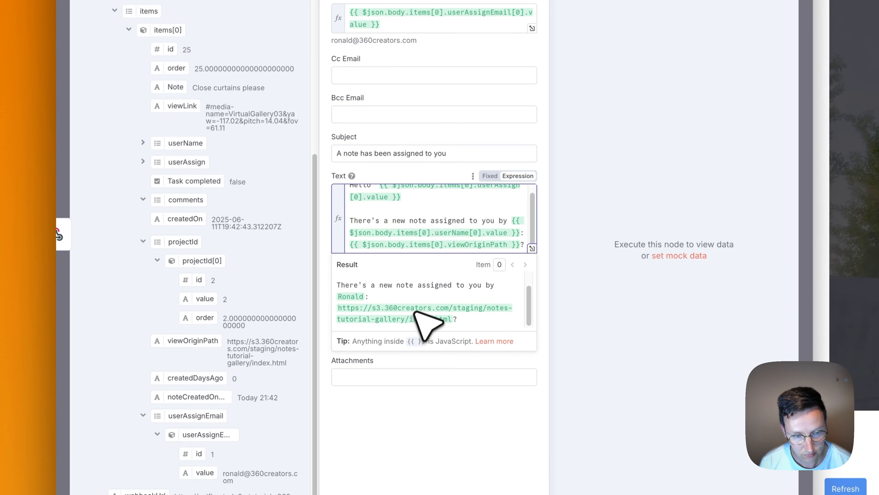
drag(186, 181, 195, 214)
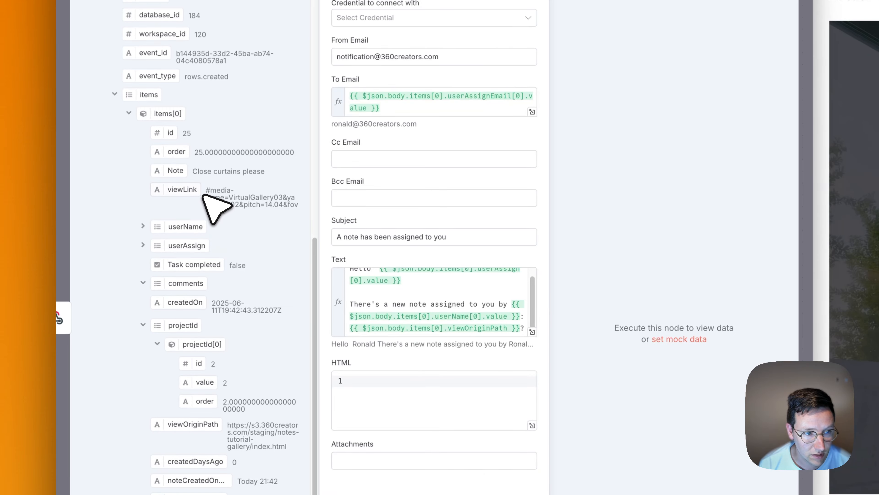
click(453, 325)
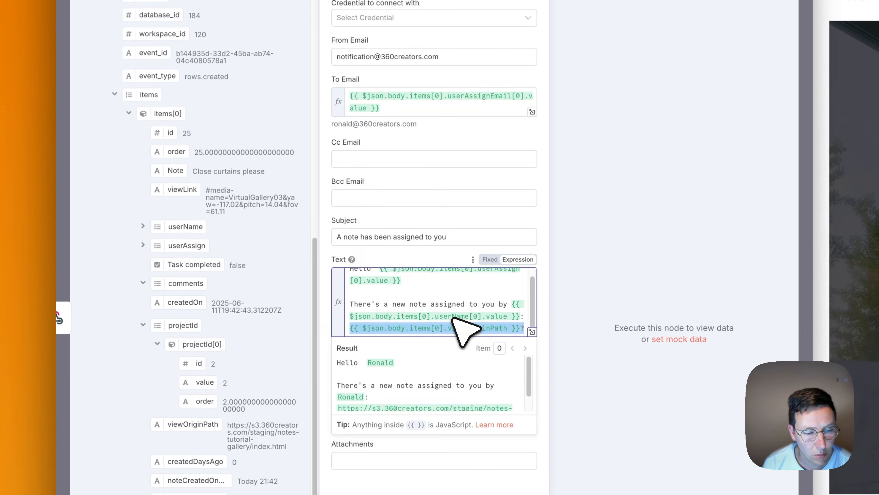
key(BackSpace)
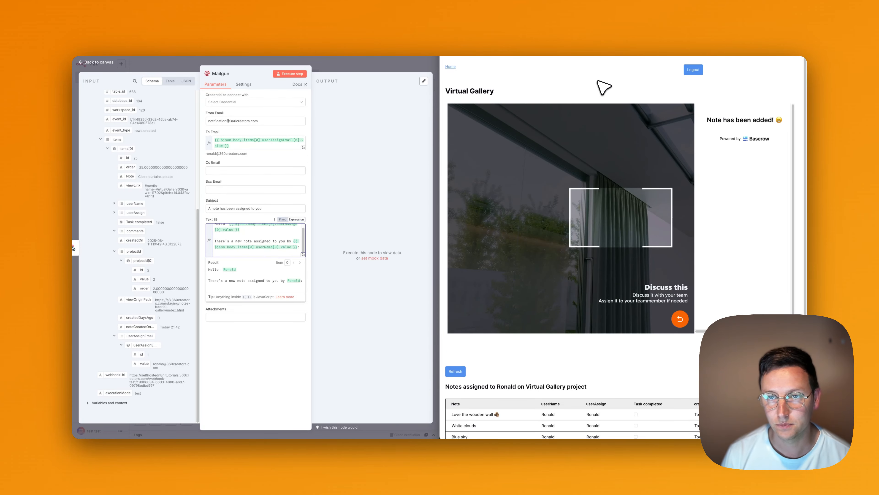
Copy the address awesomenotes.360creators.com/note/ from a new private window and paste it after the colon.
key(super+t)
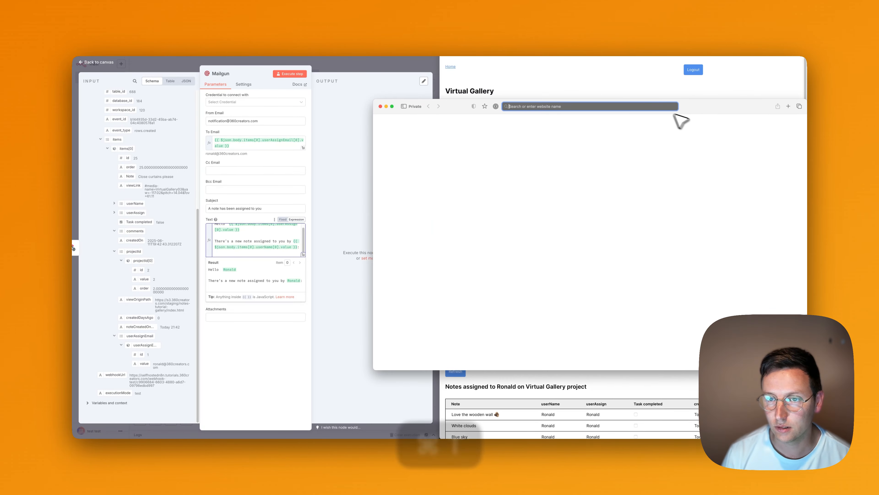
drag(380, 101, 457, 108)
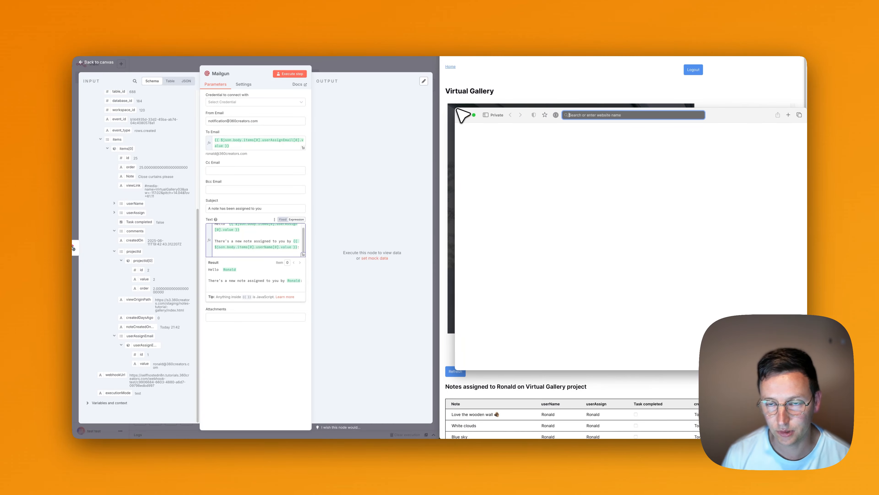
text(awesomenotes.360creato)
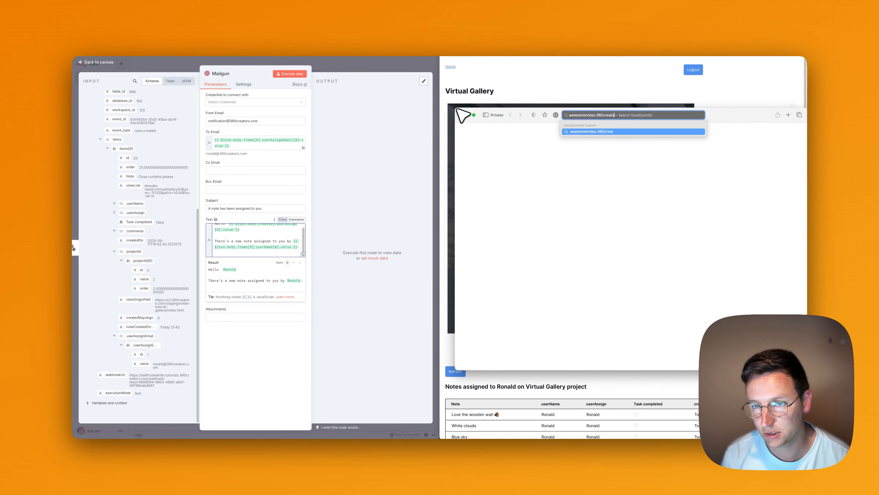
text(rs.com/note/)
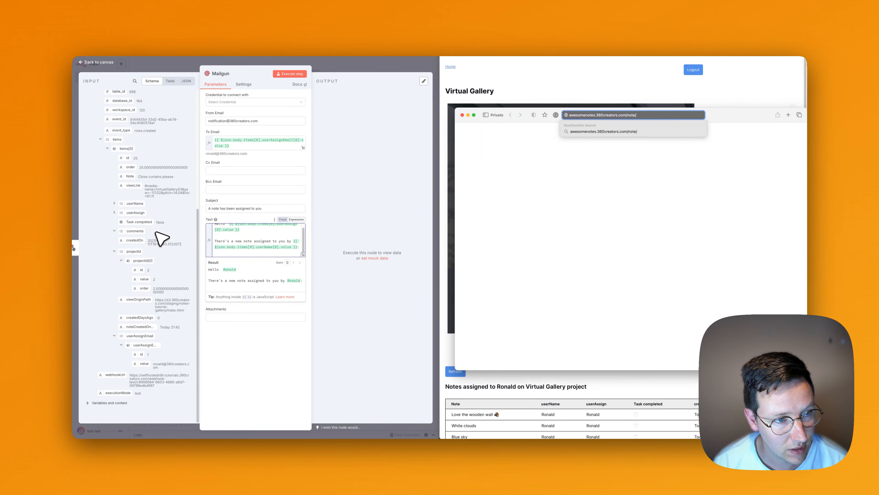
key(super+a)
key(super+c)
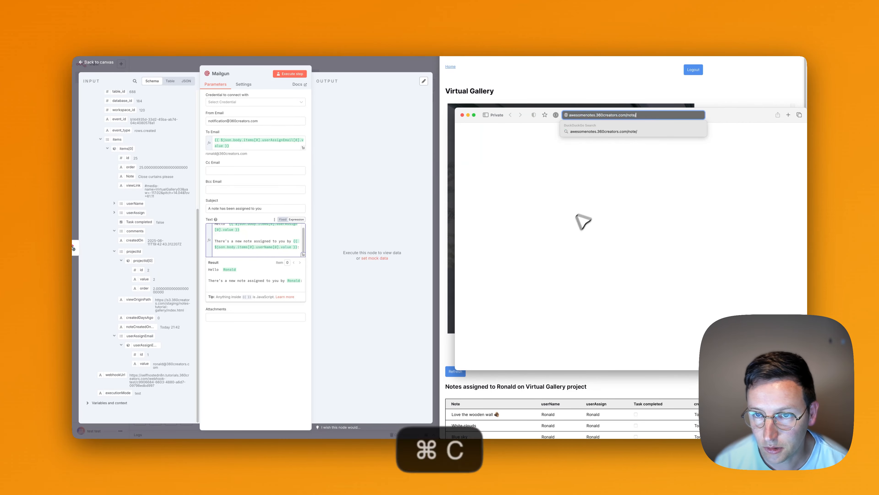
click(245, 255)
key(super+v)
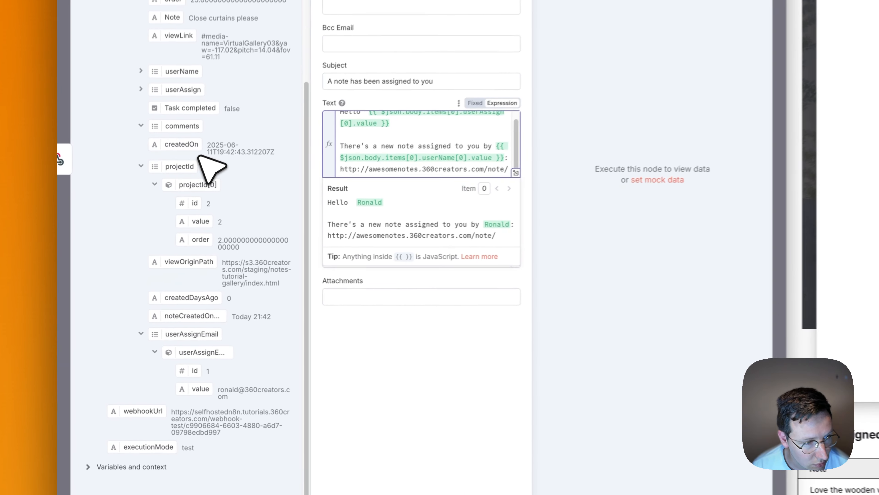
Append the webhook note's id to the /note/ link in the email text.
click(141, 166)
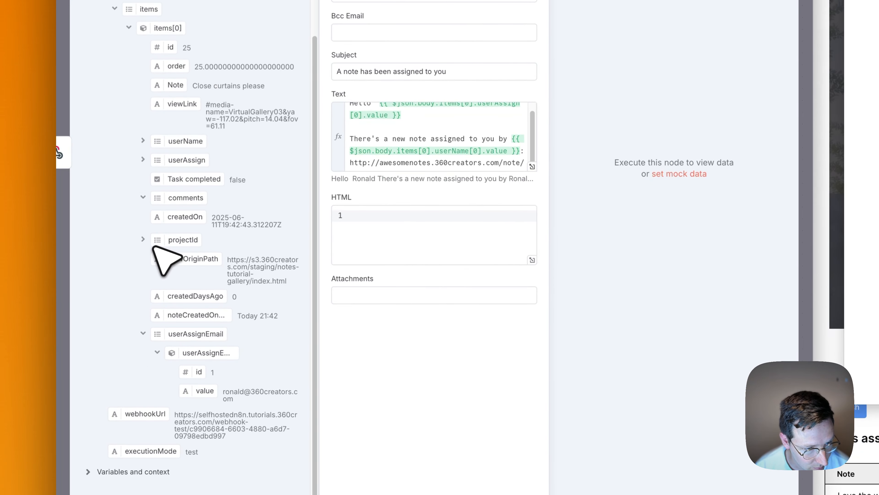
click(145, 335)
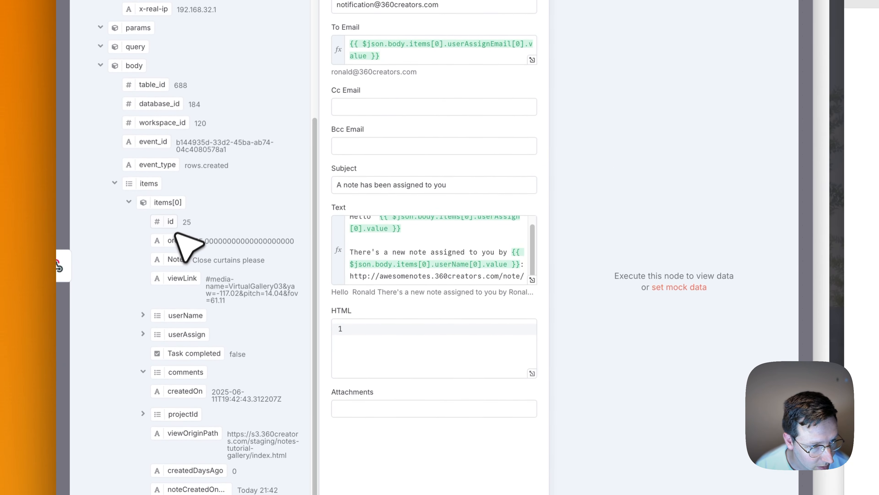
drag(175, 239, 525, 260)
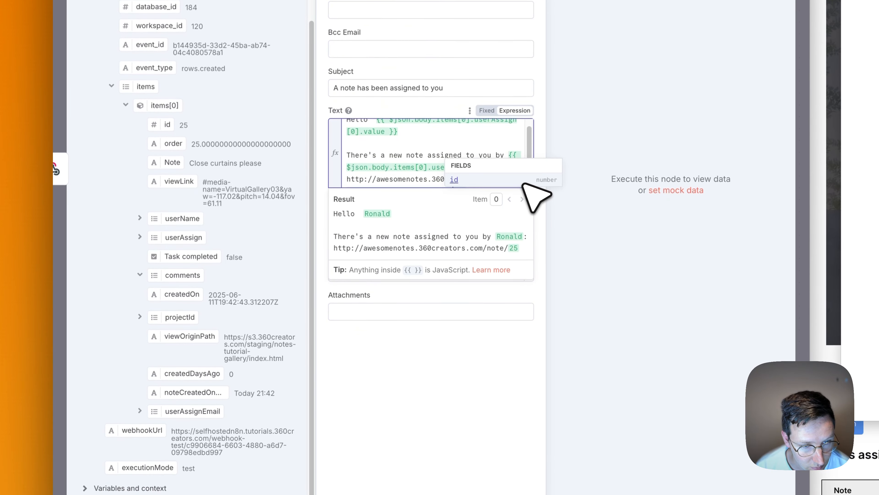
click(392, 242)
scroll(480, 171, down, 1)
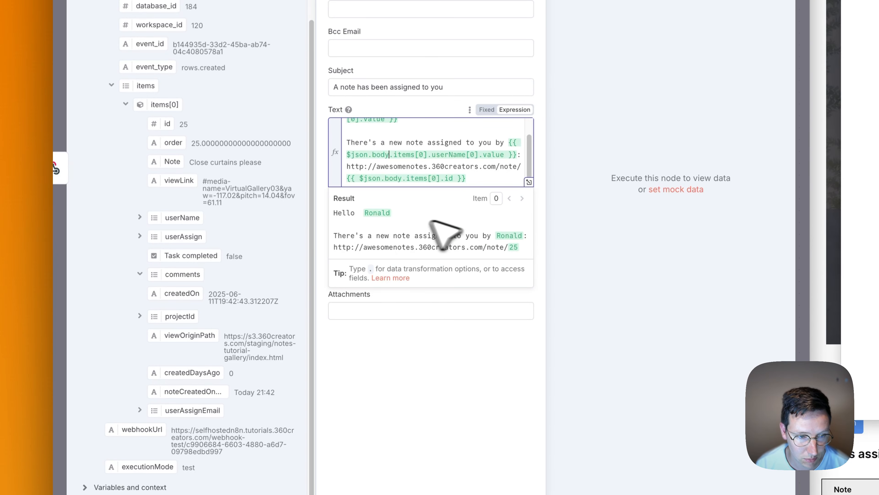
scroll(414, 153, up, 2)
Remove the extra space after Hello and change the link from http to https.
click(413, 137)
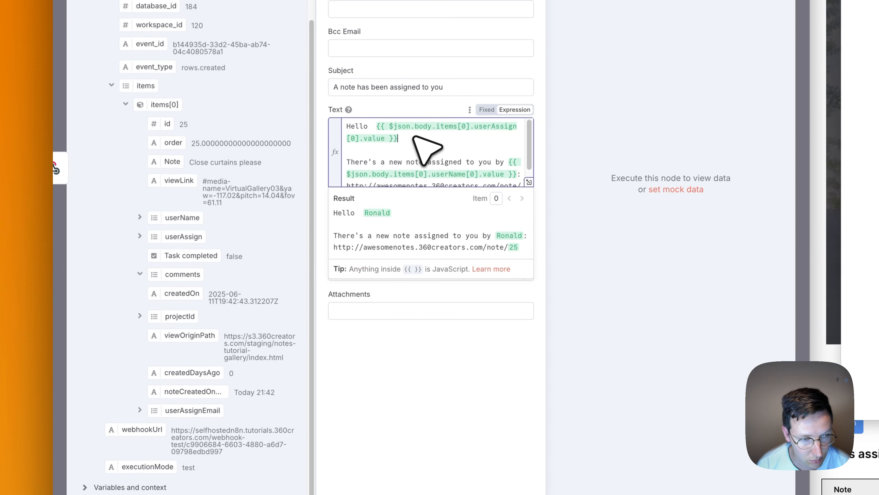
click(372, 126)
key(BackSpace)
click(427, 412)
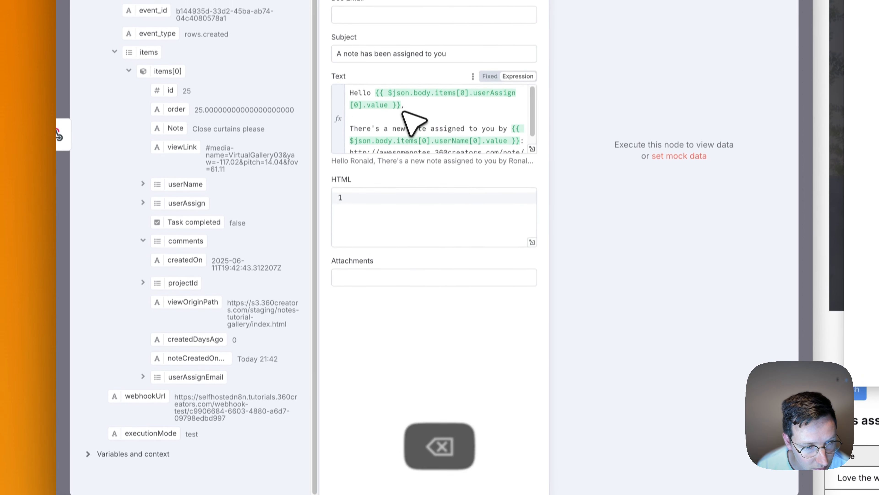
click(404, 138)
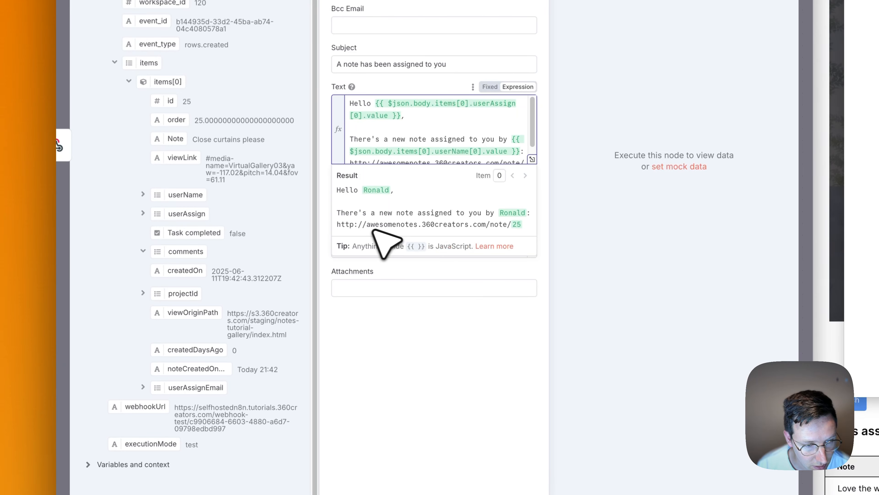
scroll(402, 146, down, 1)
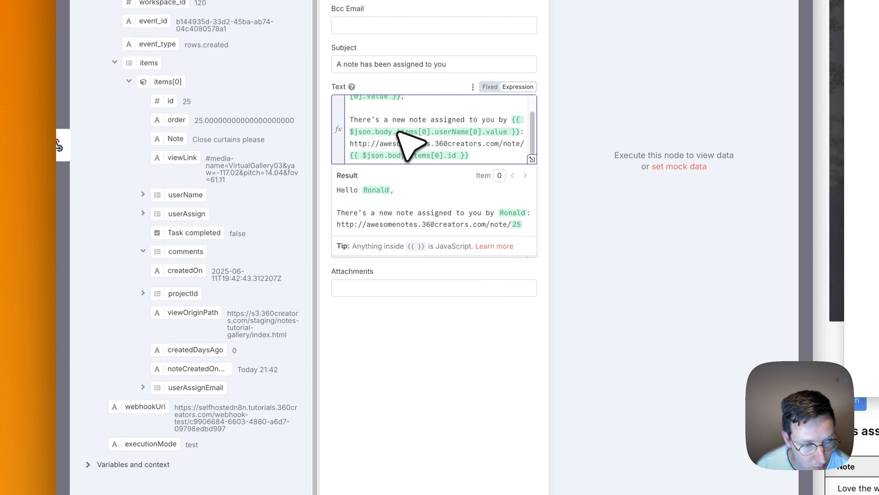
click(368, 143)
text(s)
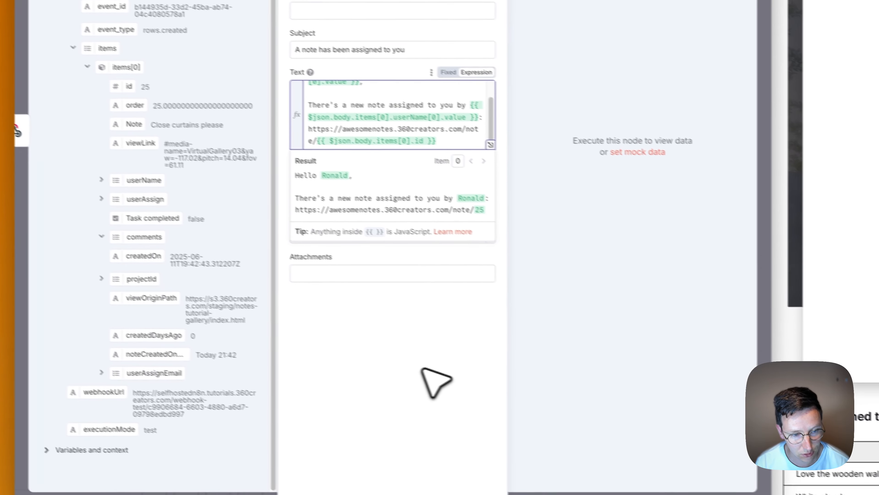
click(458, 327)
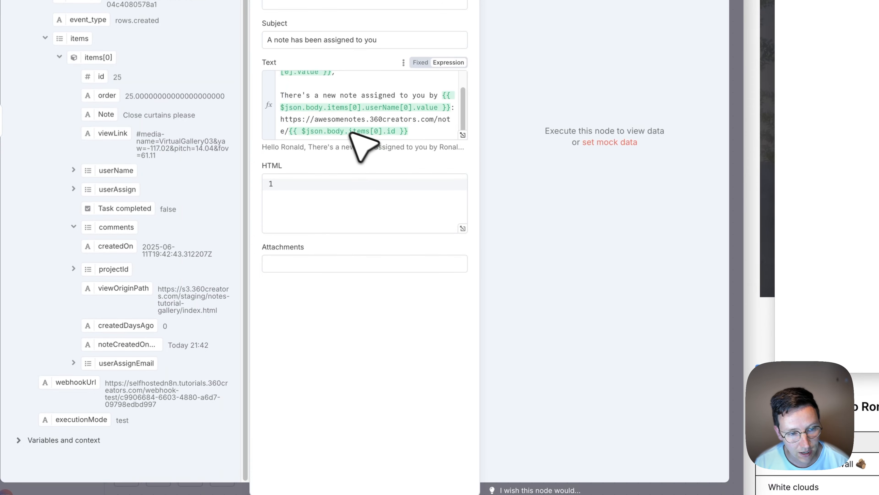
click(420, 131)
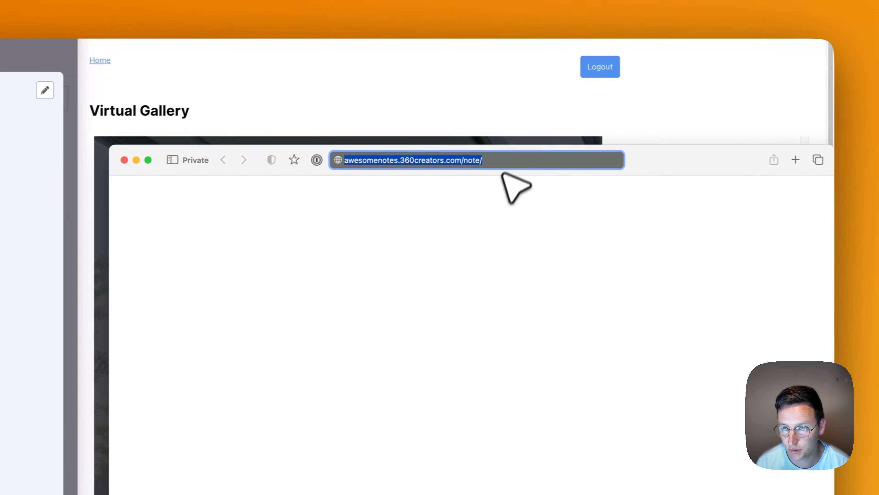
Try the note 25 URL in Safari, close that window, and close the Mailgun node.
key(Right)
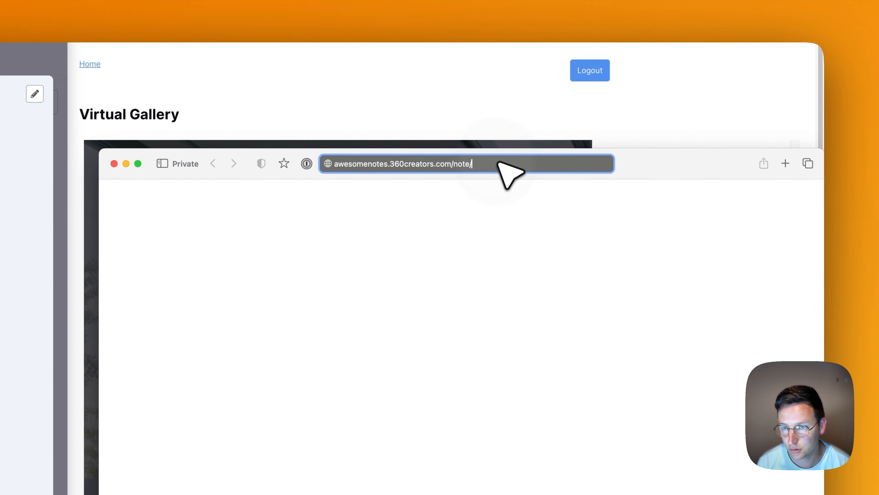
text(25)
key(Return)
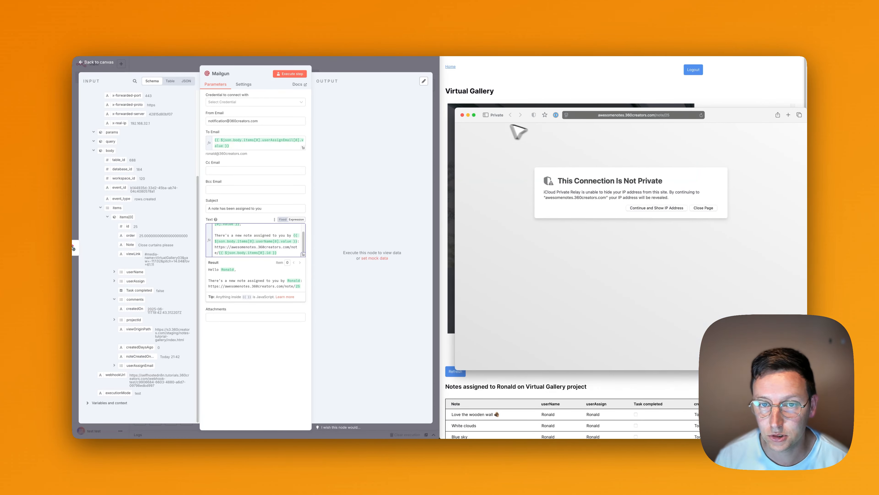
click(462, 114)
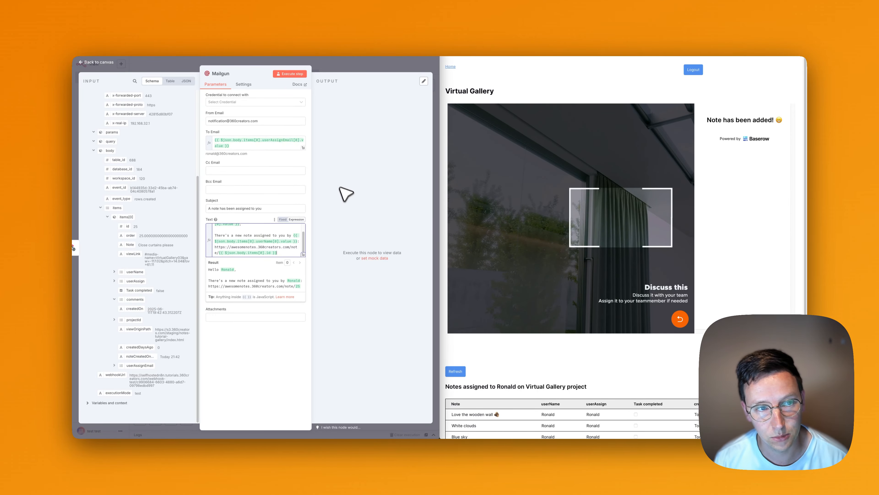
click(357, 66)
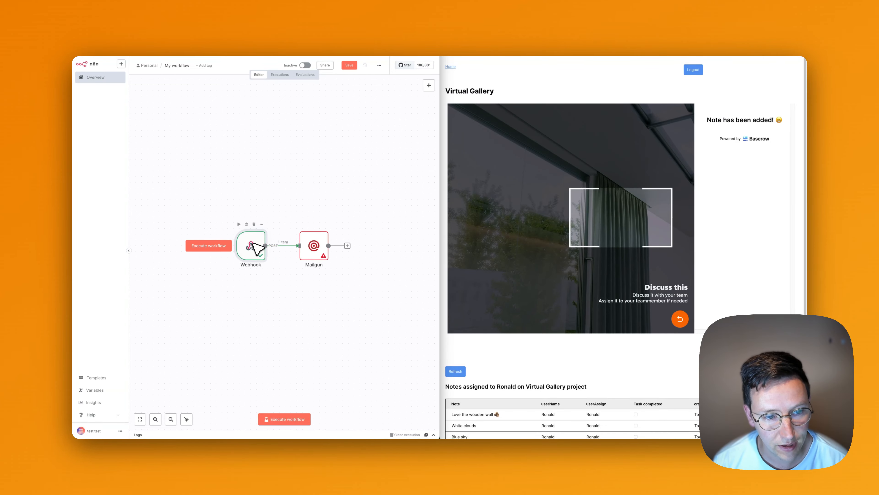
Save the workflow, attempt activation, which fails, and bring up the Baserow notes table.
double_click(253, 243)
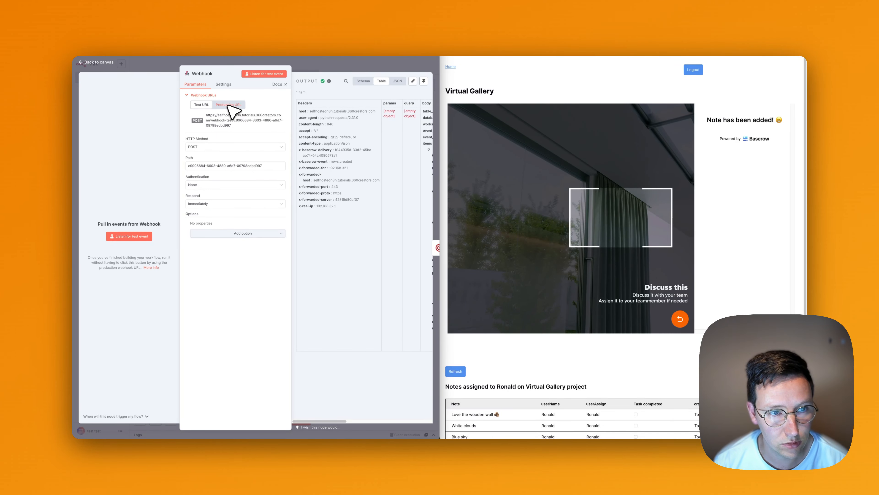
click(315, 68)
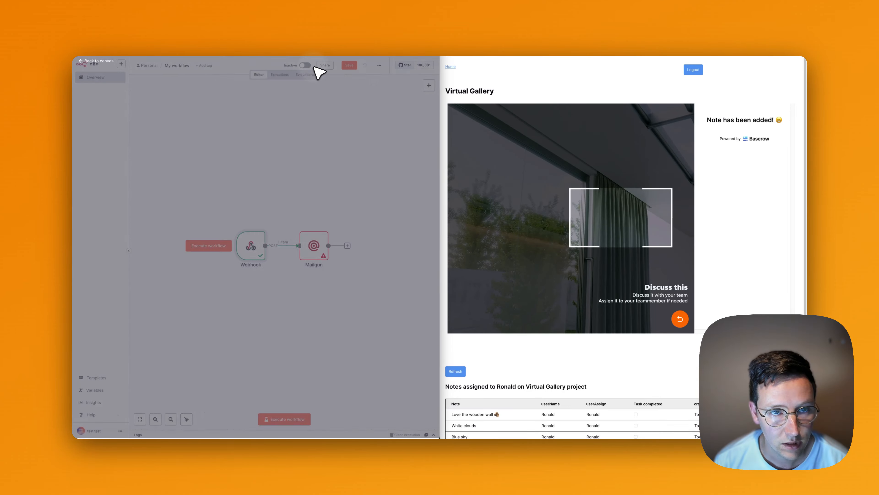
click(350, 65)
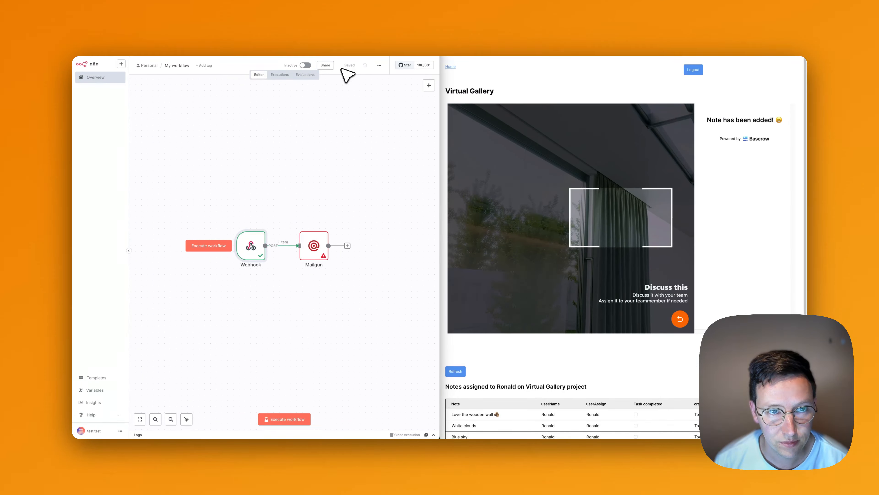
click(305, 65)
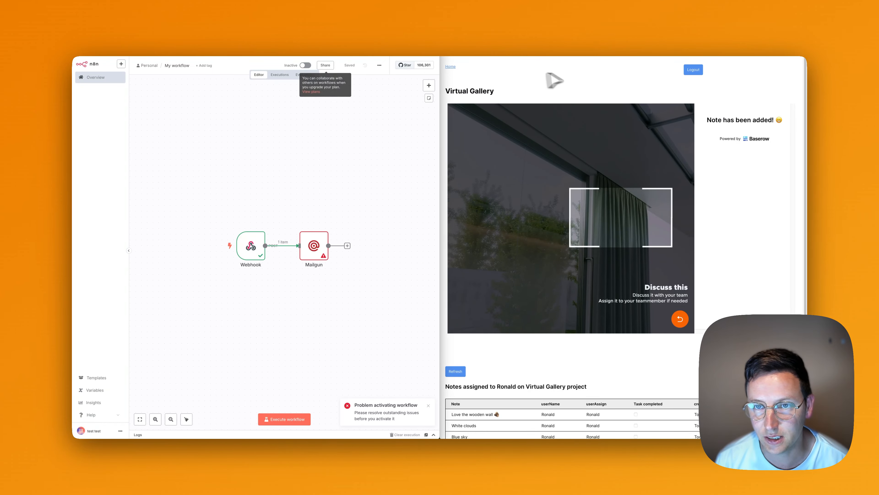
click(550, 73)
click(565, 52)
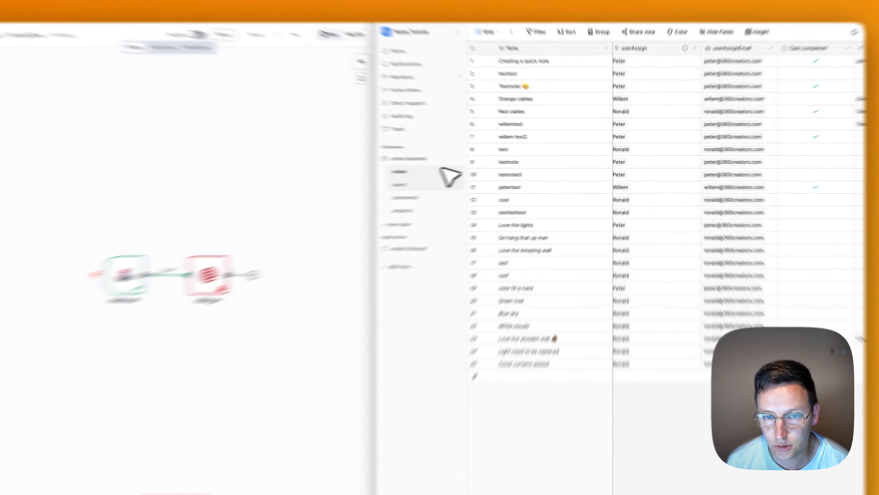
Change the 'new note' webhook URL from webhook-test to the production /webhook/ path and save.
click(503, 168)
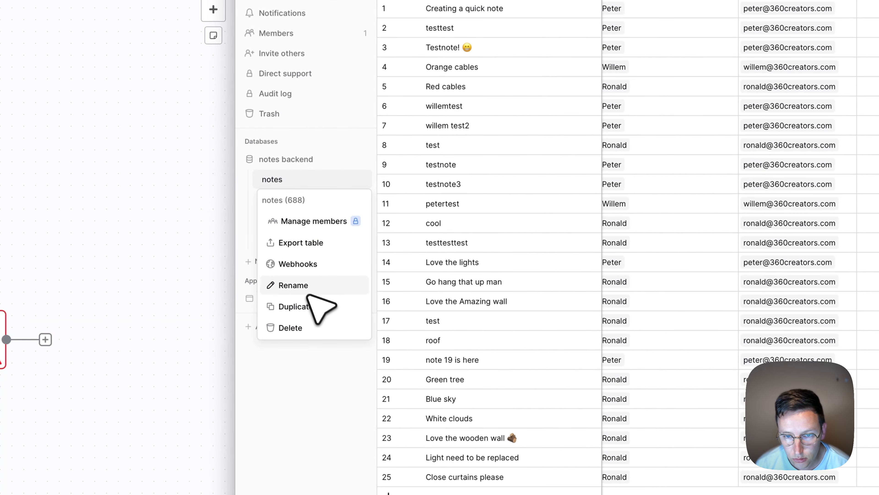
click(305, 264)
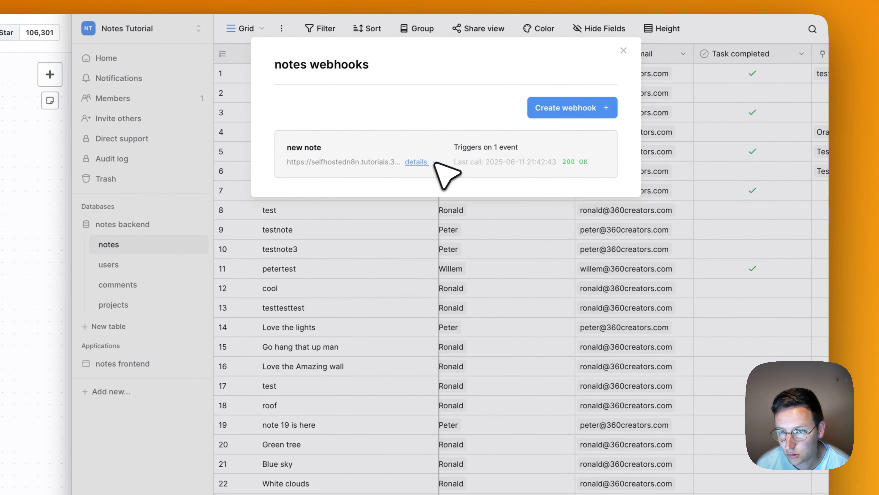
click(467, 142)
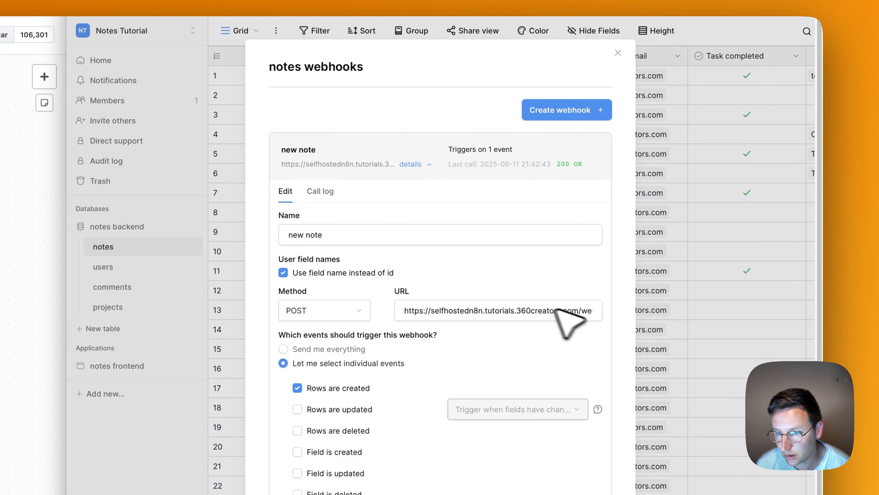
drag(586, 311, 599, 314)
click(498, 311)
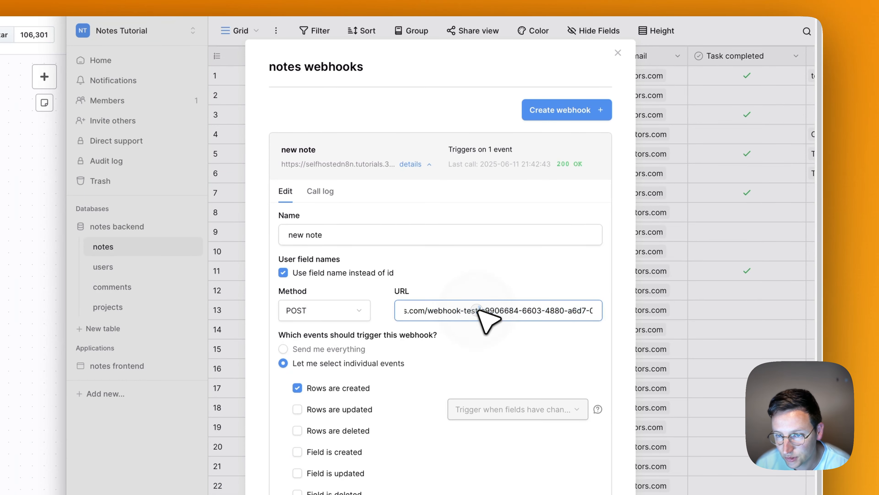
double_click(472, 310)
key(BackSpace)
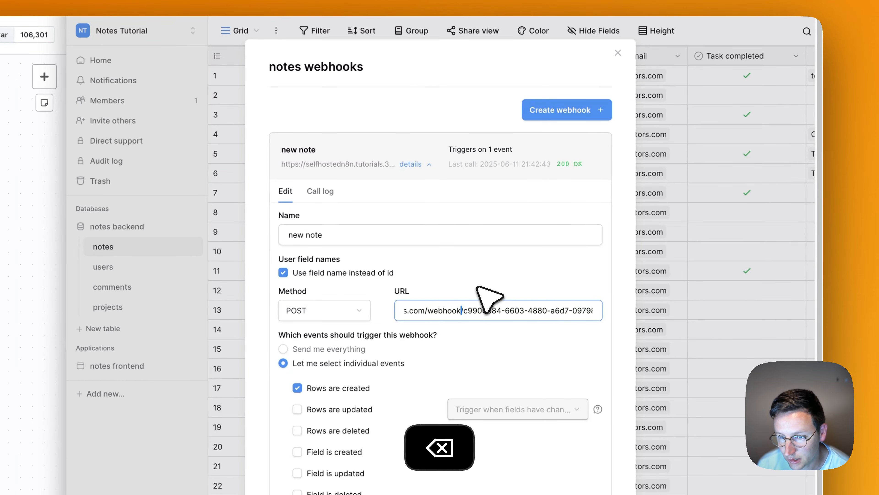
click(484, 291)
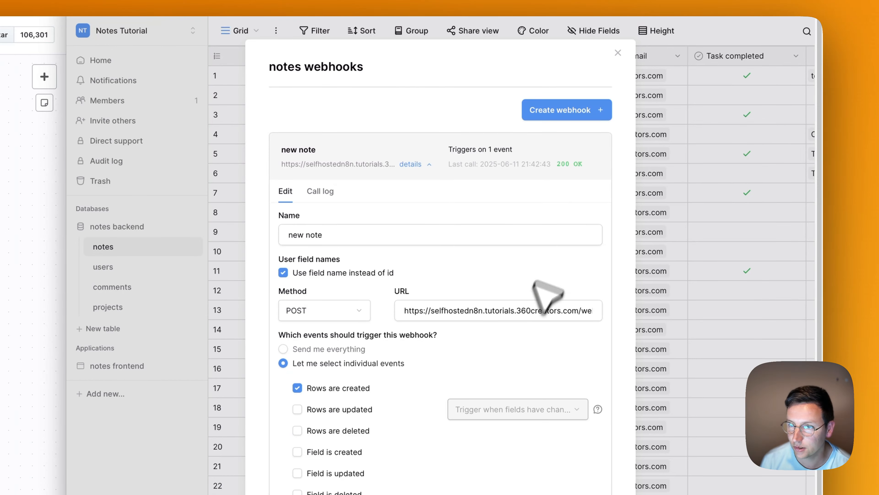
scroll(585, 356, down, 3)
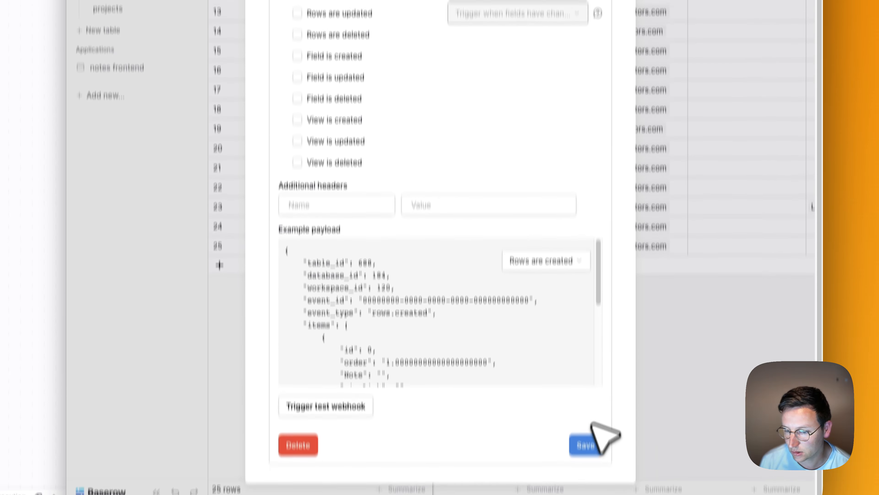
click(590, 384)
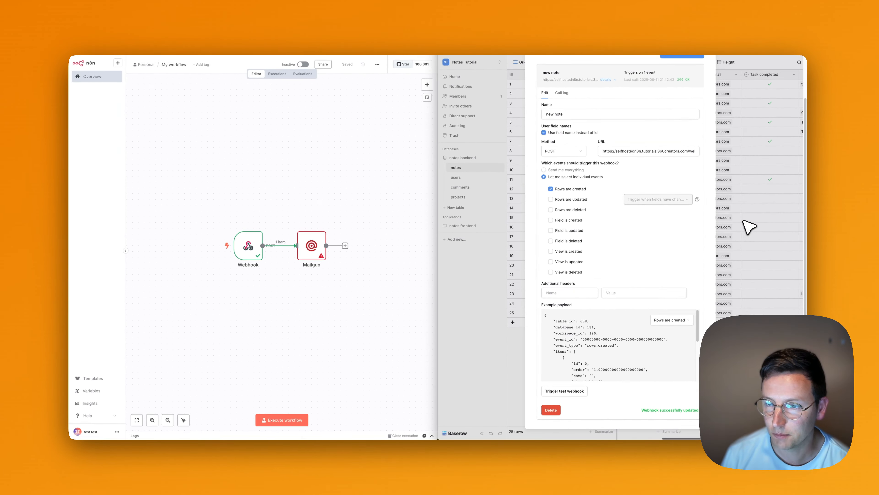
click(691, 166)
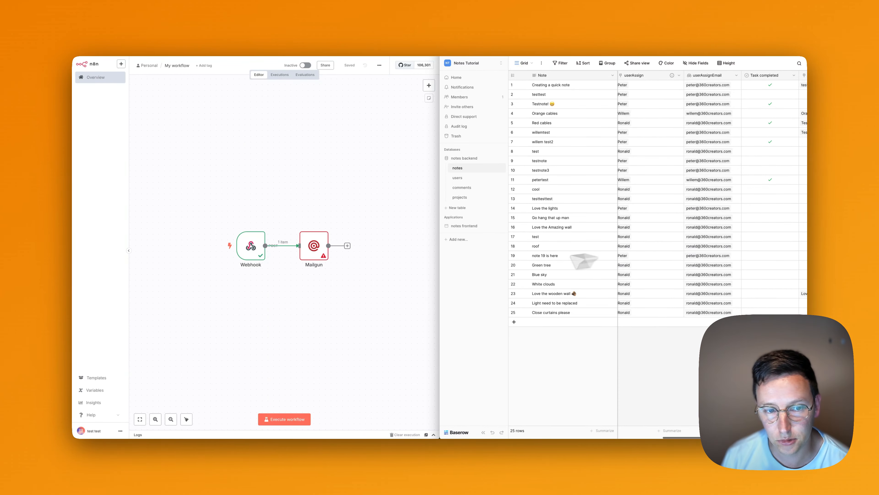
Duplicate the Webhook and Mailgun nodes and place the copies below the originals.
click(300, 180)
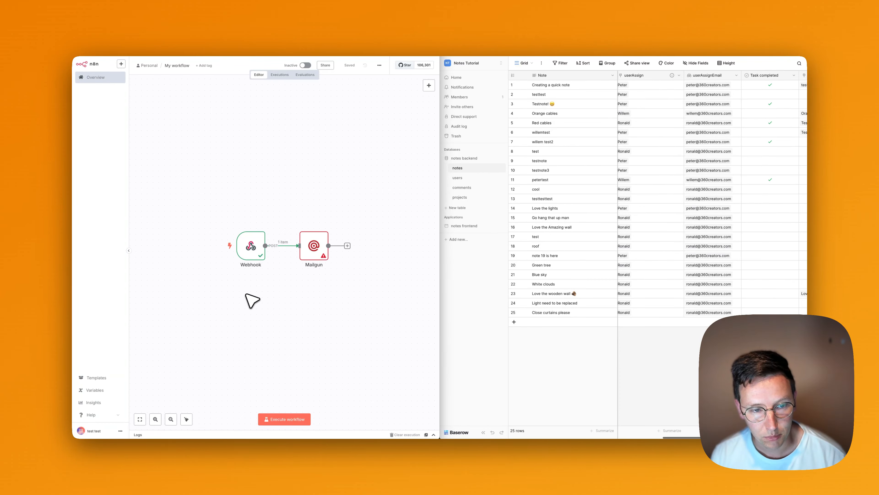
key(super+a)
key(super+c)
key(super+v)
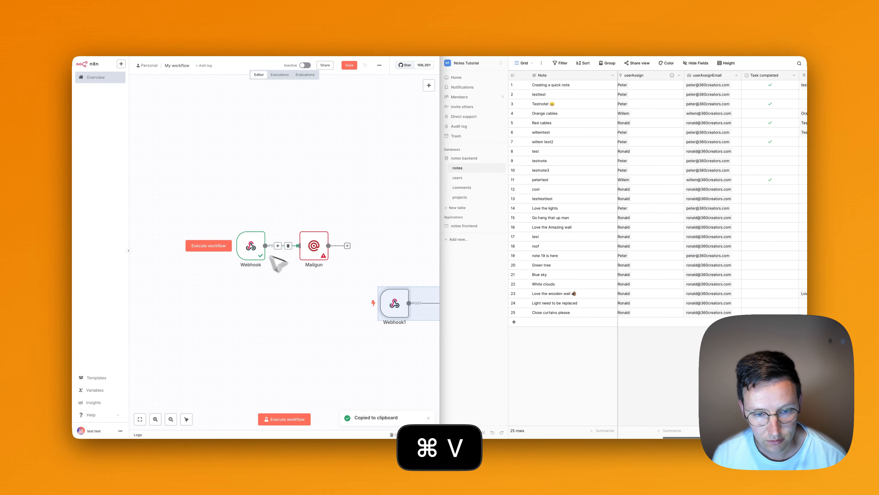
drag(392, 305, 243, 305)
click(341, 291)
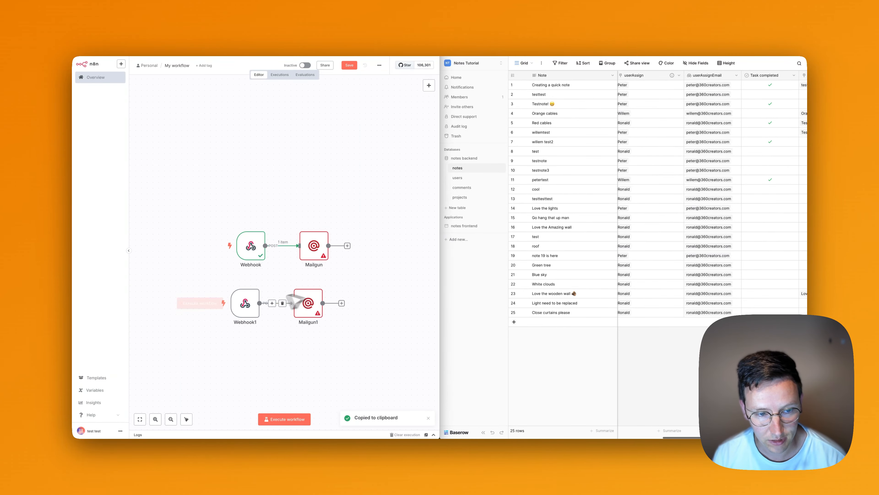
Open Webhook1's settings and select the end of its Path value.
double_click(254, 305)
click(262, 166)
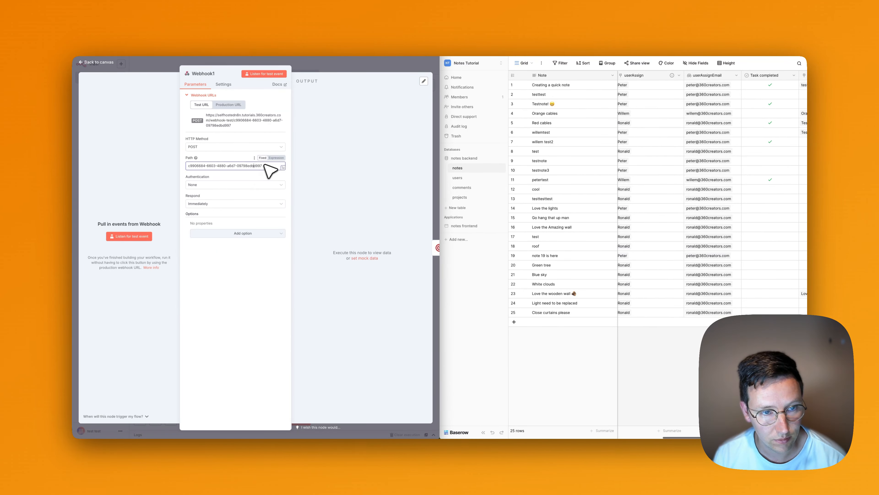
key(shift+Left)
key(shift+Left)
key(shift+Left)
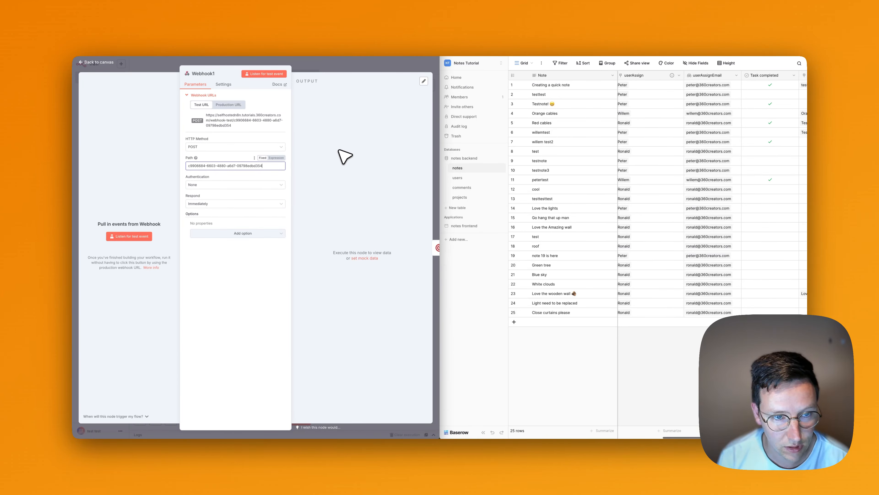
Show Baserow's comments table, scan across its columns, and close the Webhook1 panel in n8n.
click(220, 298)
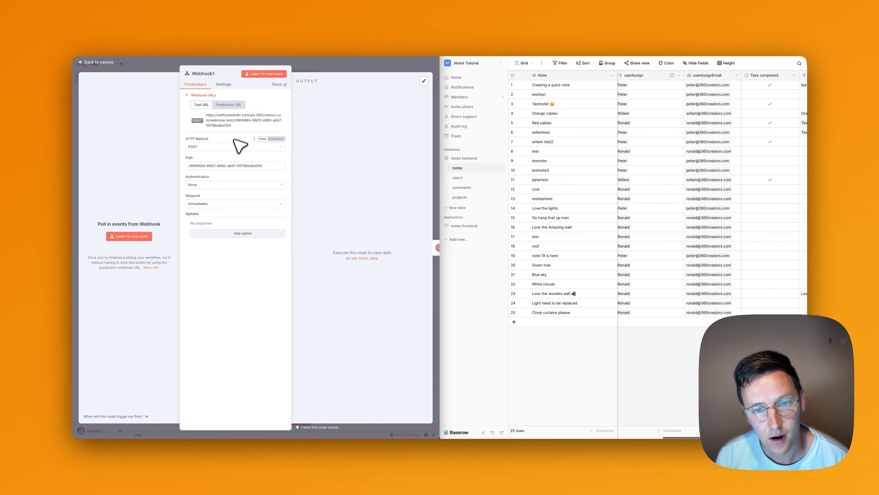
click(465, 188)
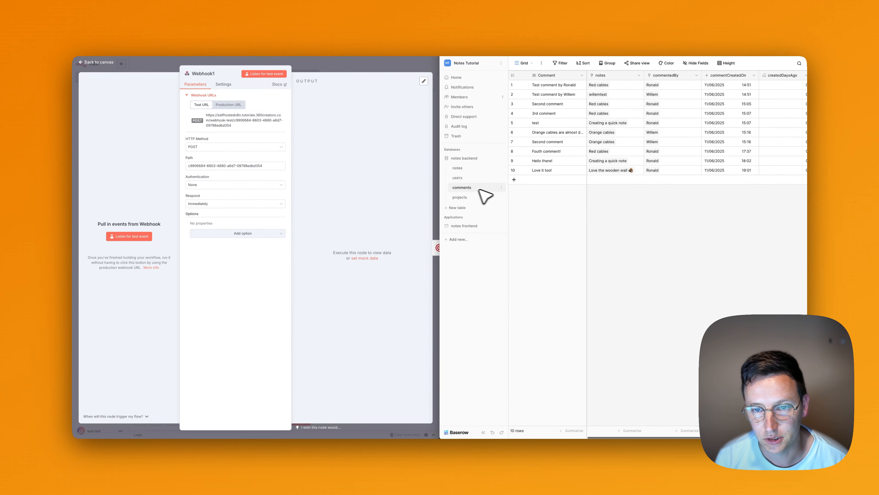
scroll(663, 127, right, 2)
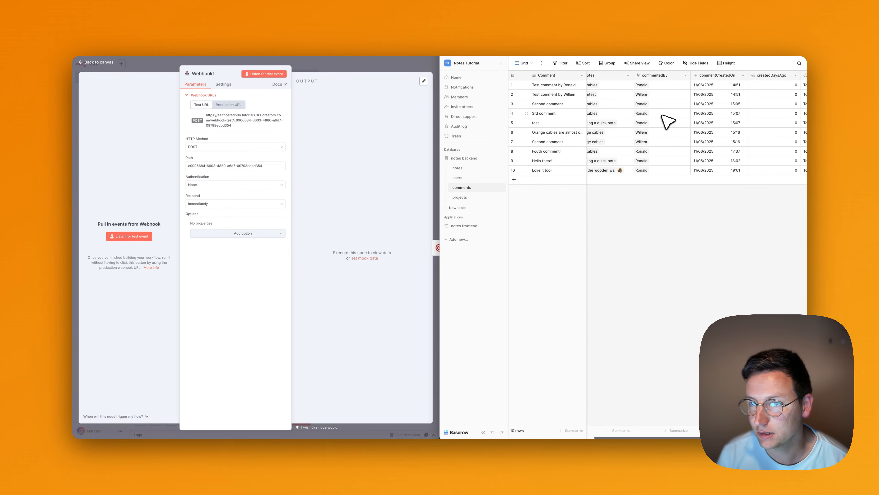
scroll(666, 91, left, 2)
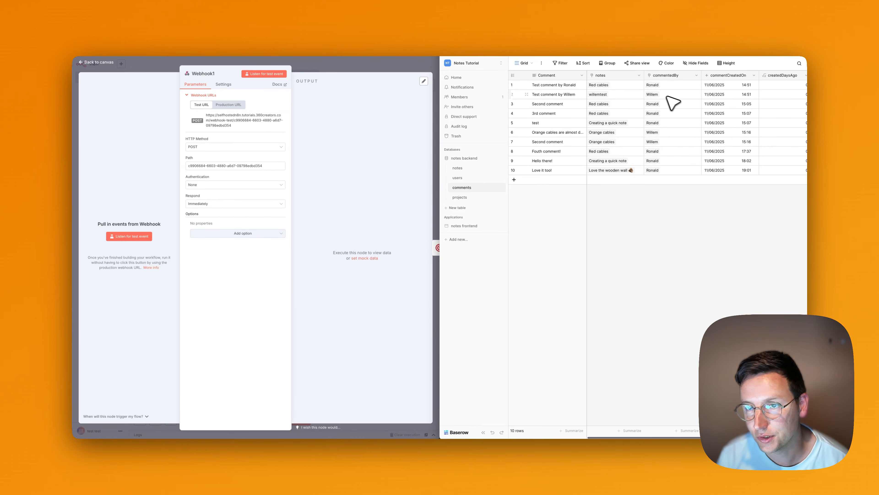
scroll(672, 101, right, 10)
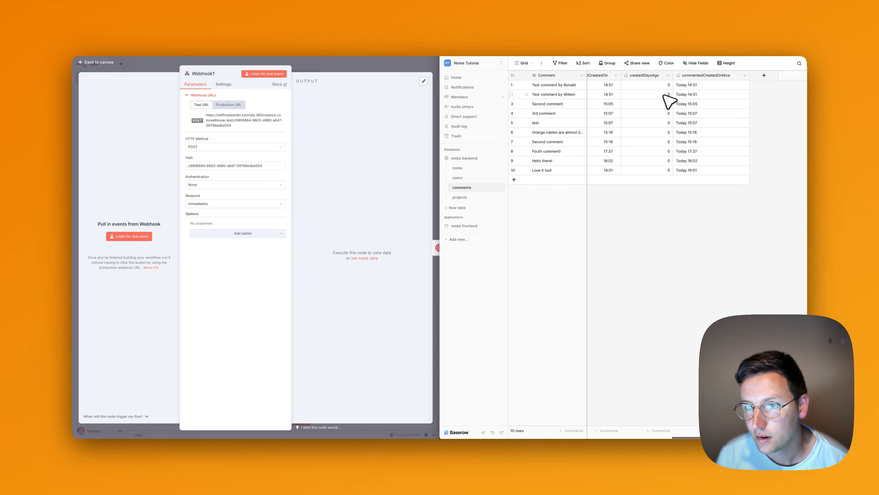
scroll(668, 102, left, 10)
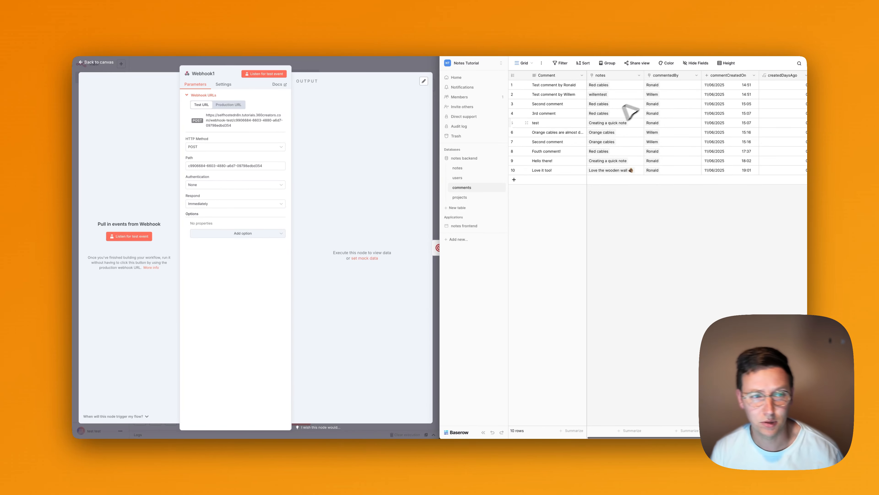
click(350, 65)
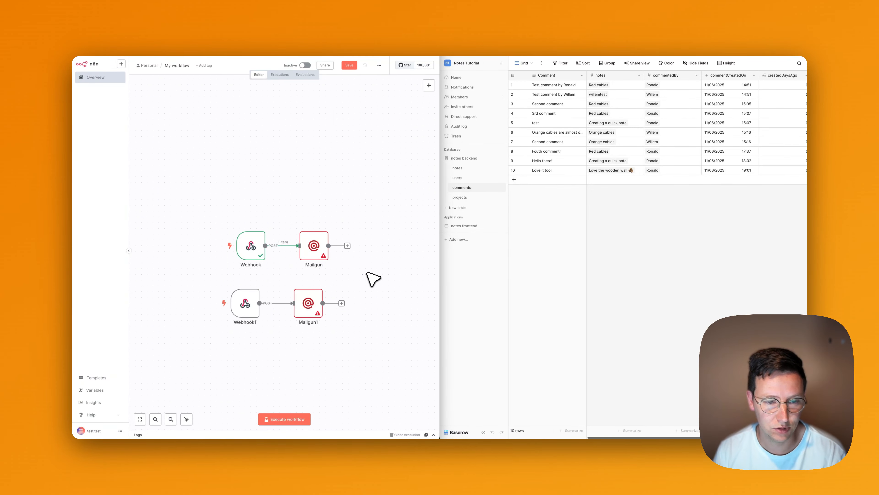
Delete the duplicate Webhook1 and Mailgun1 nodes, then show Baserow's notes table again.
drag(367, 273, 201, 358)
key(BackSpace)
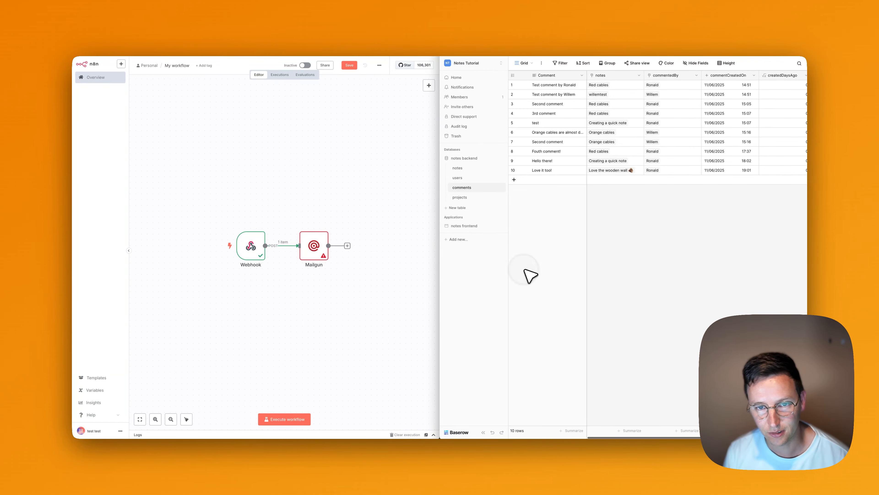
click(458, 169)
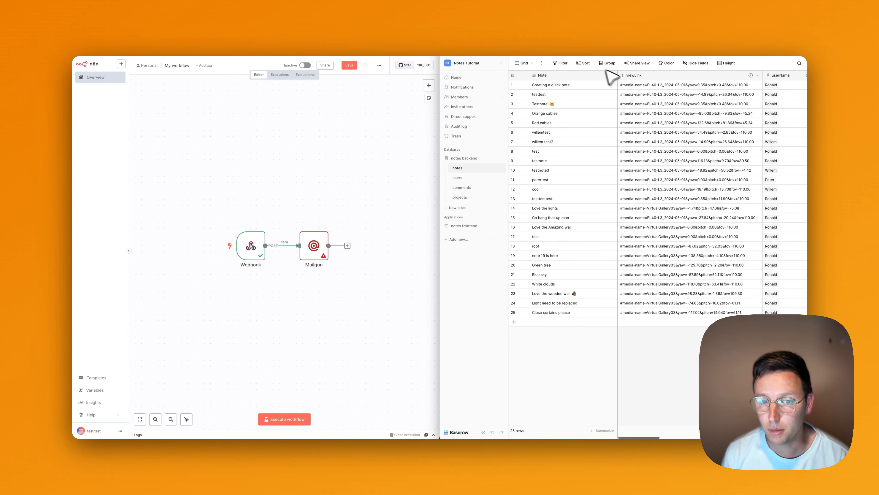
Add the custom domain awesomenotes.360creators.com in the notes frontend's Domains settings.
click(465, 226)
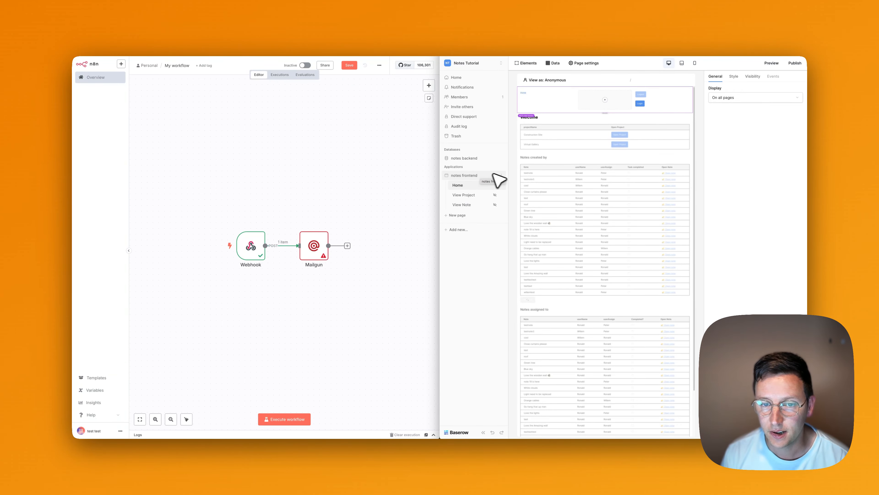
click(502, 176)
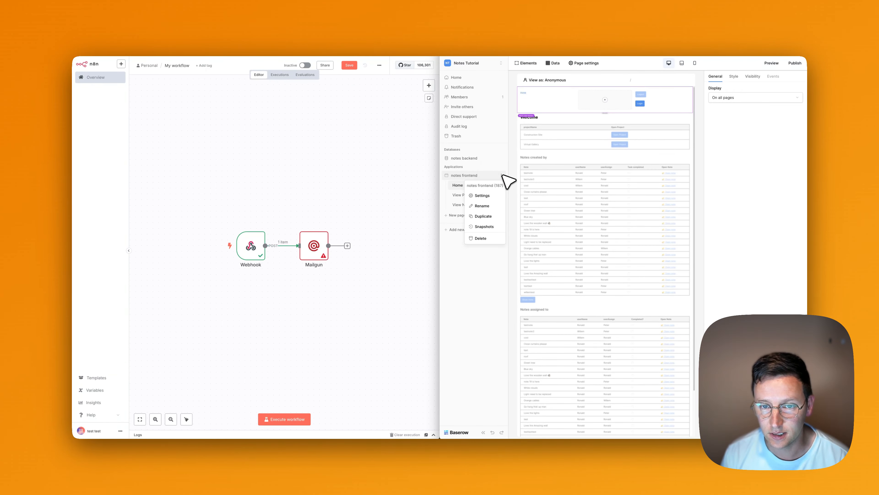
click(492, 196)
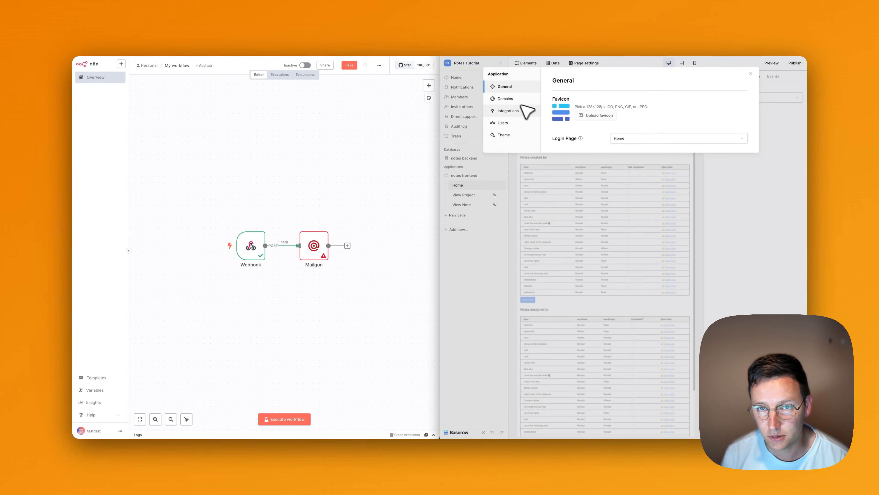
click(513, 99)
click(731, 106)
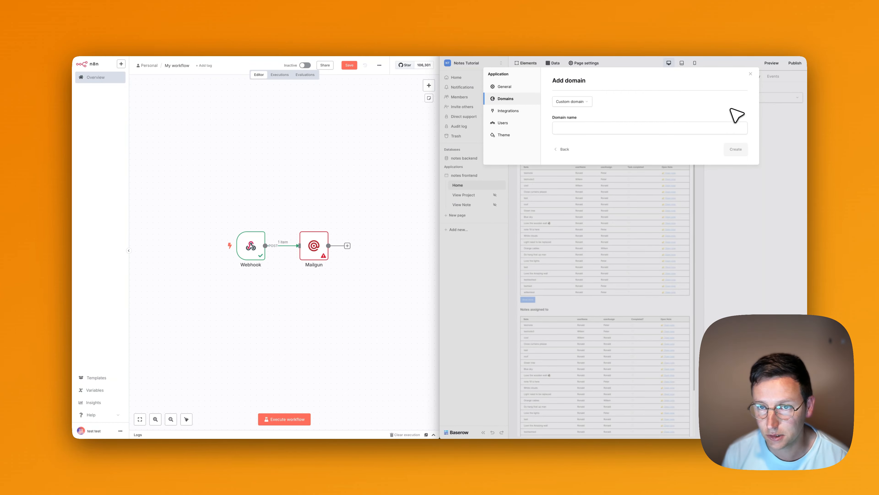
key(super+c)
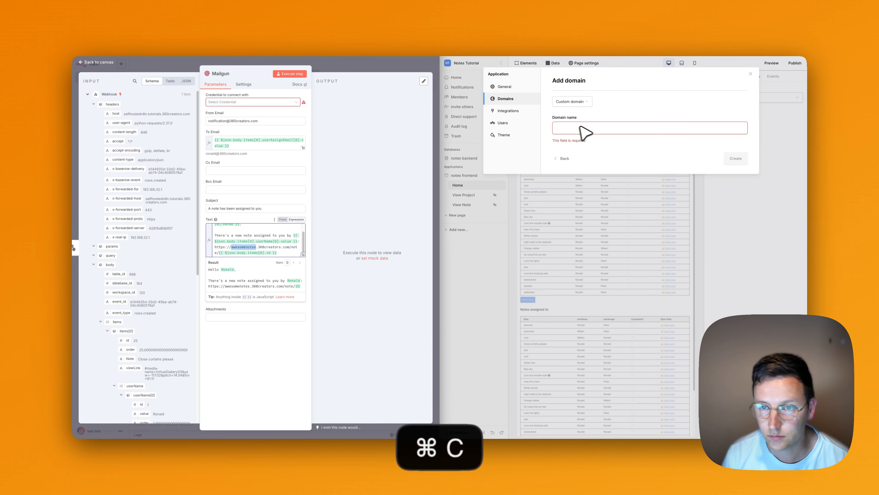
click(588, 128)
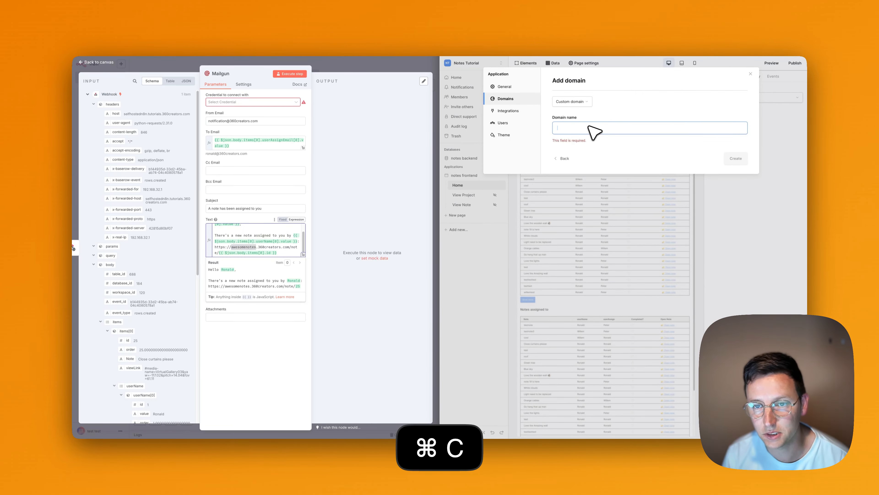
key(super+v)
text(.360c)
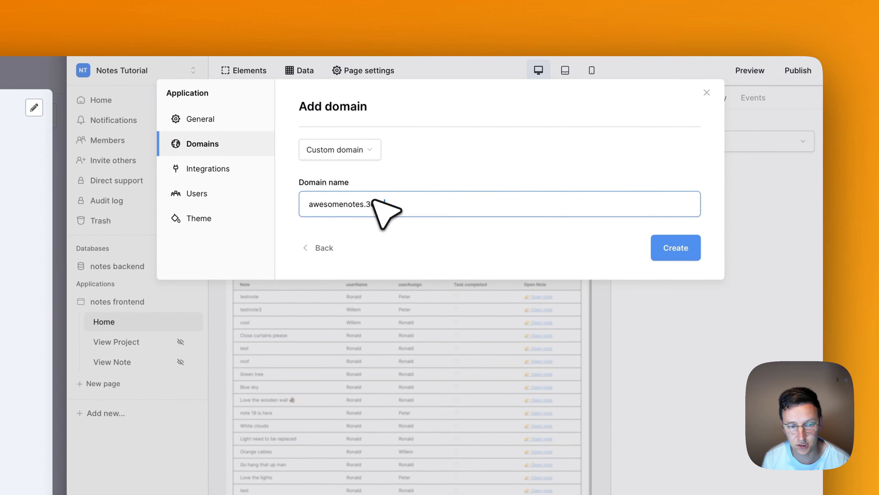
text(reators.com)
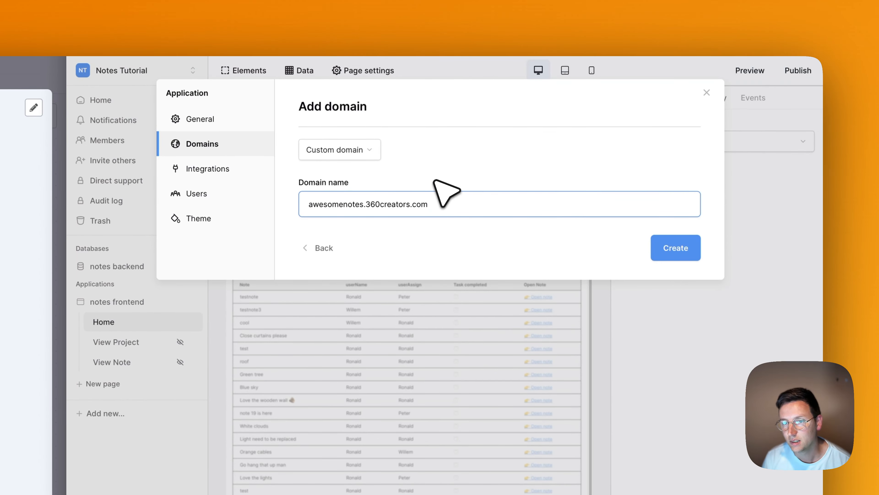
click(672, 249)
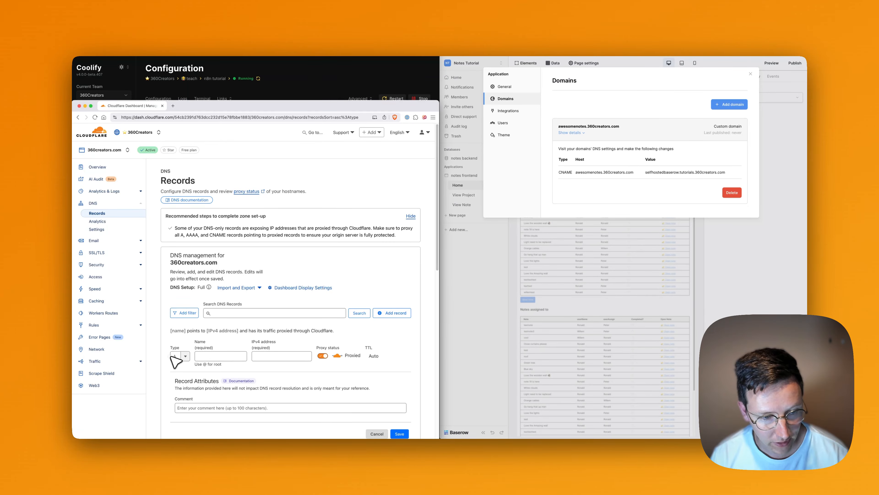
Start a CNAME record named awesomenotes, set to DNS only with a 1 min TTL.
click(178, 355)
key(super+a)
text(cn)
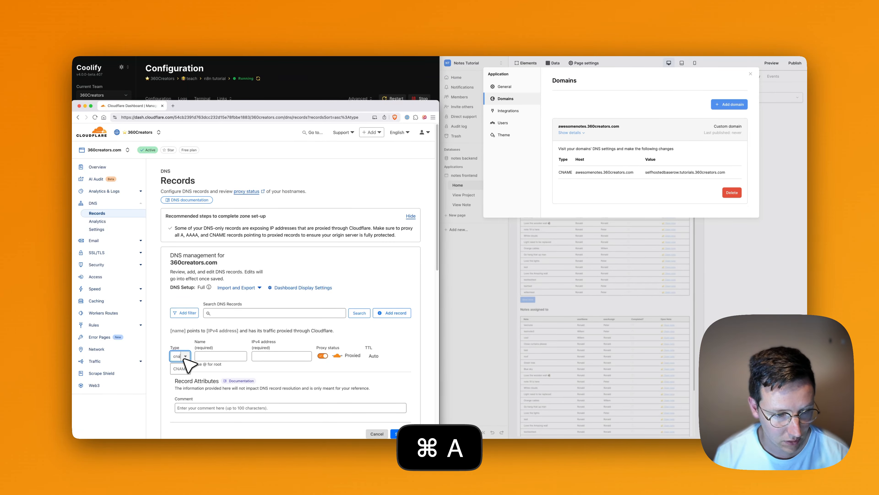
click(182, 368)
click(220, 354)
click(242, 357)
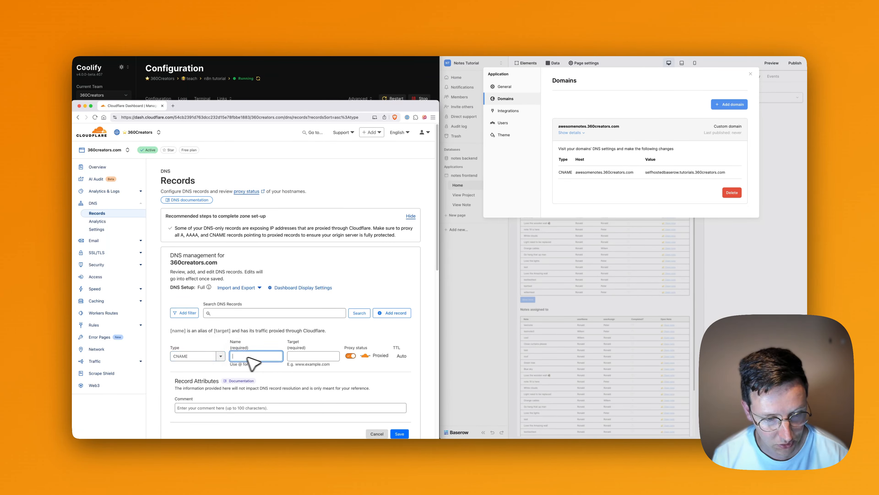
text(awesome)
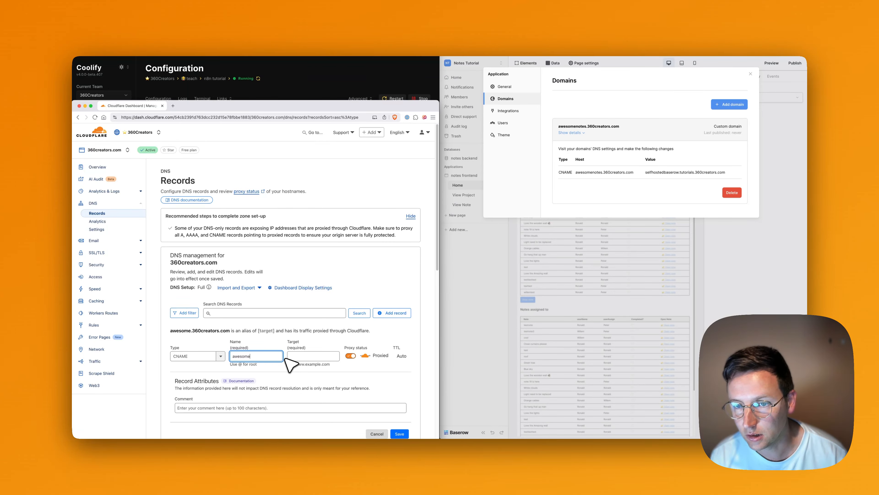
text(notes)
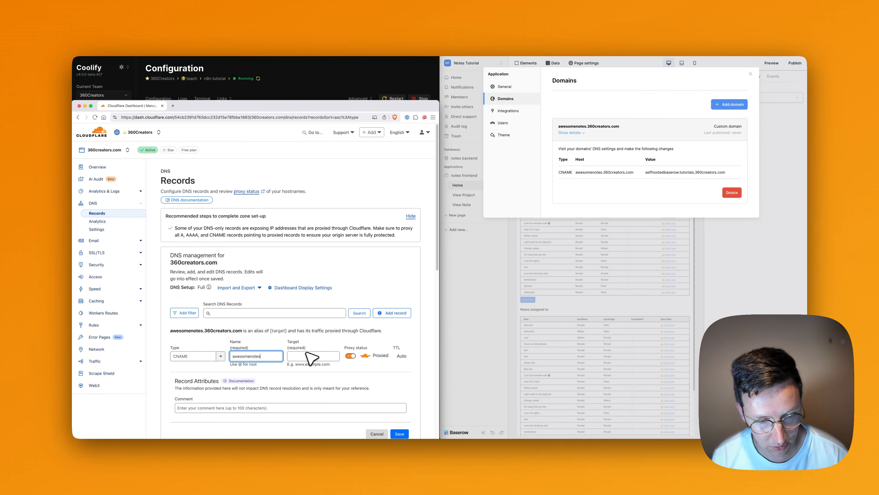
click(306, 354)
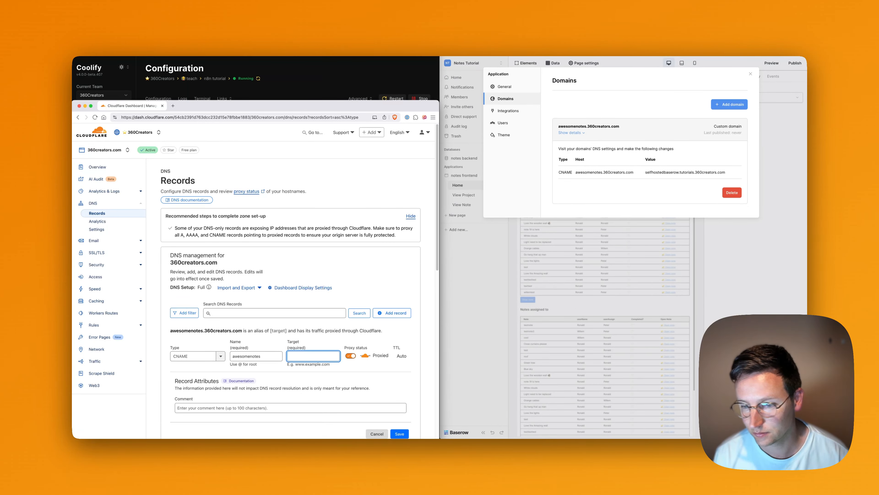
click(350, 355)
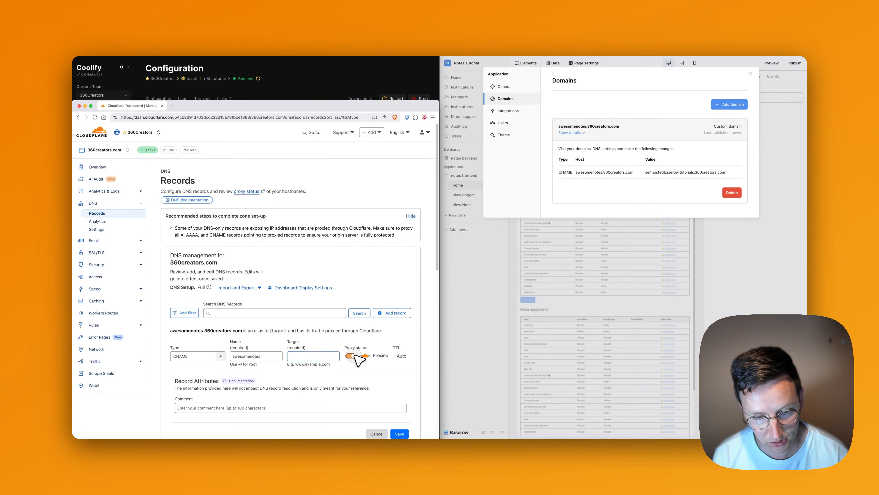
click(409, 359)
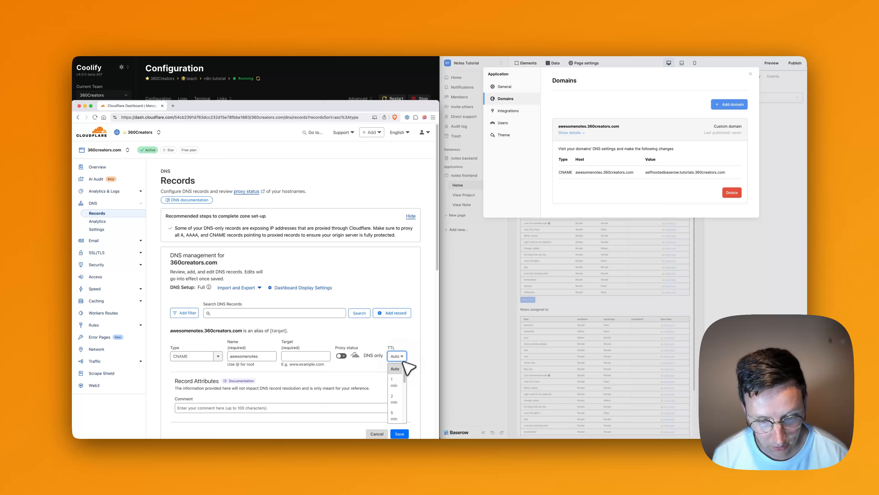
click(397, 376)
scroll(312, 364, down, 2)
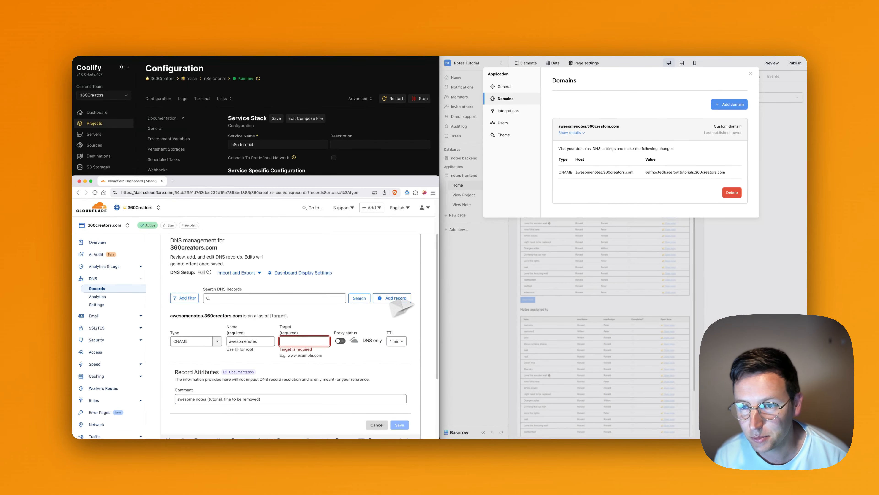
Copy Baserow's CNAME target into the record's target field and save the record.
click(678, 196)
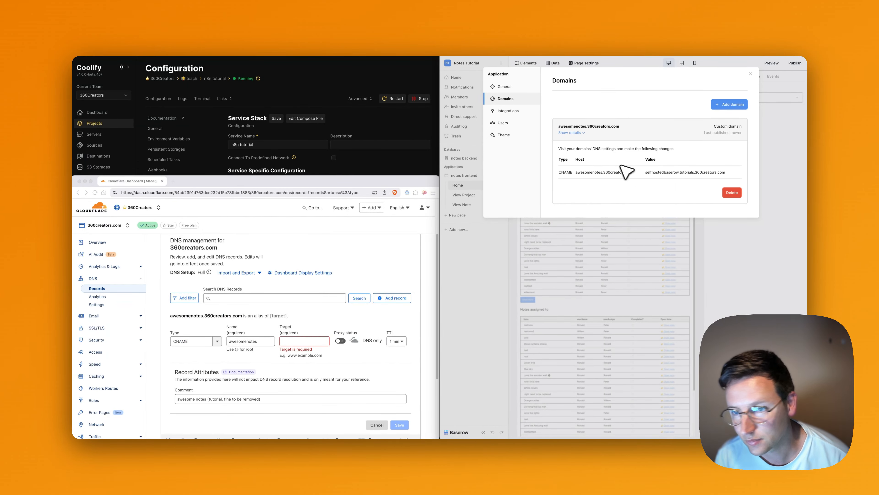
mouse_move(647, 172)
mouse_down()
mouse_move(708, 176)
mouse_move(645, 173)
mouse_up()
click(709, 176)
key(super+c)
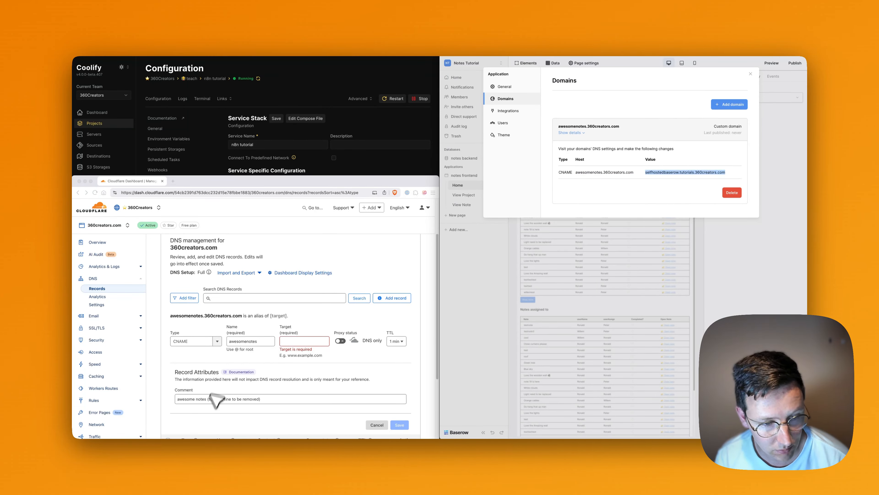
click(307, 342)
key(super+v)
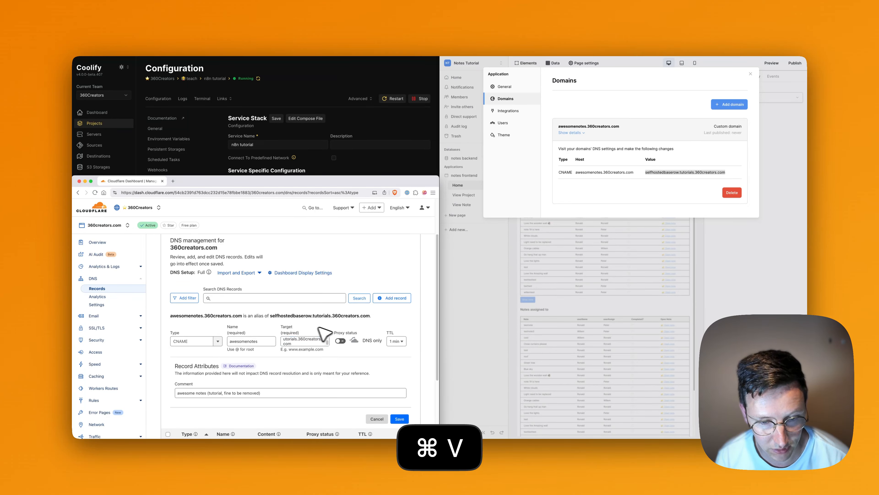
click(401, 419)
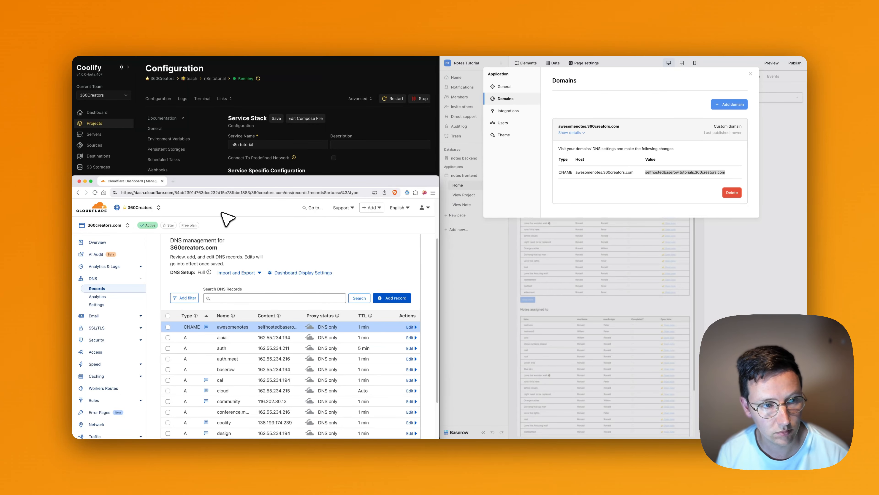
key(super+w)
Go to the teach project's tutorial_baserow service and open its Baserow settings.
click(617, 200)
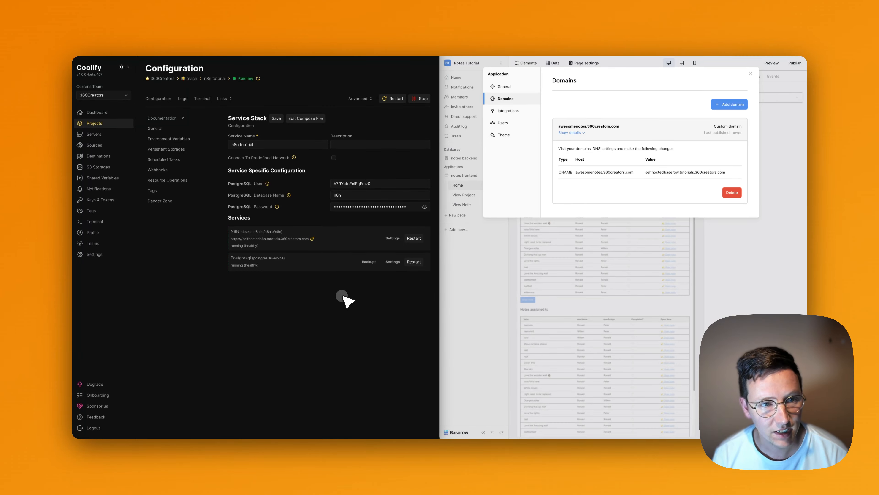
click(192, 79)
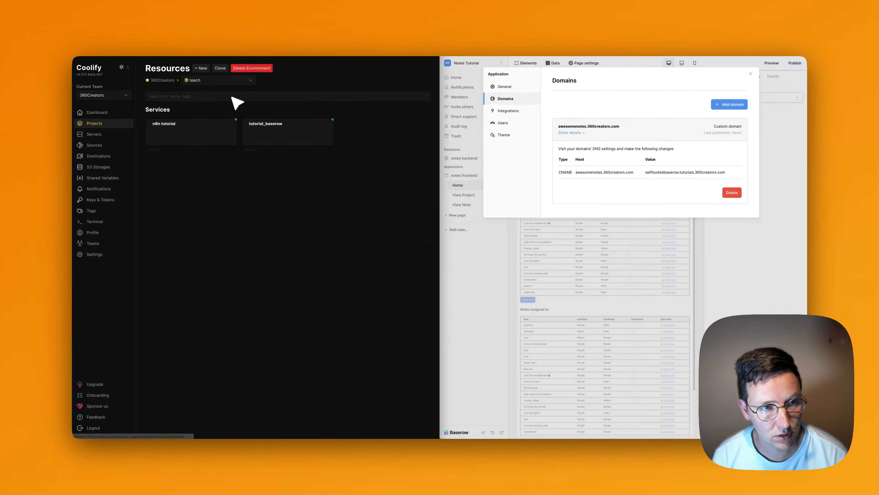
click(270, 139)
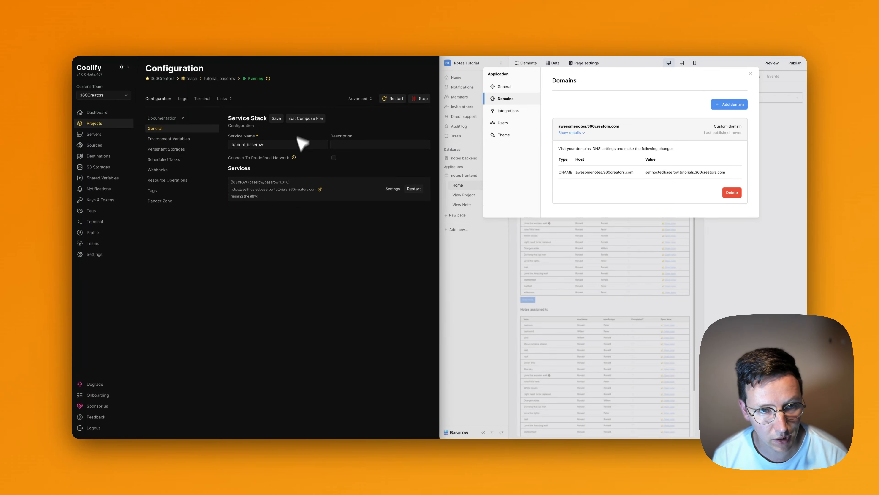
click(389, 187)
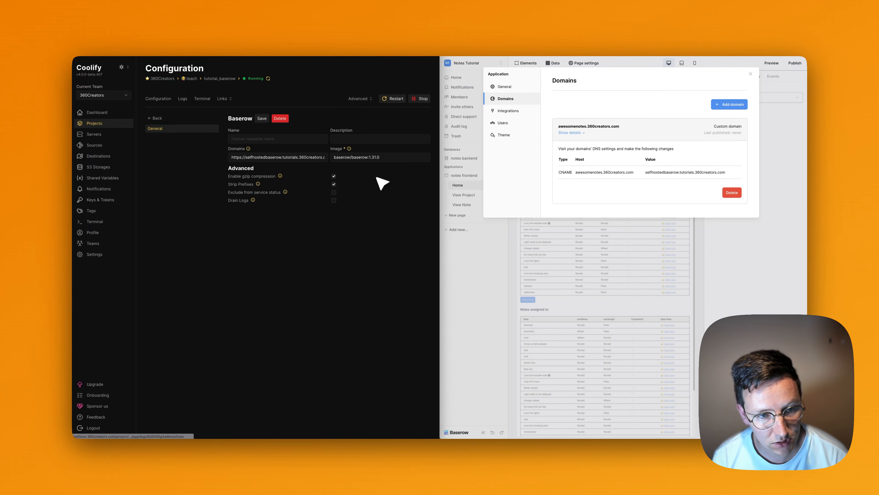
Append ',awesomenotes.360creators.com' to the Baserow Domains field and save.
drag(300, 156, 349, 157)
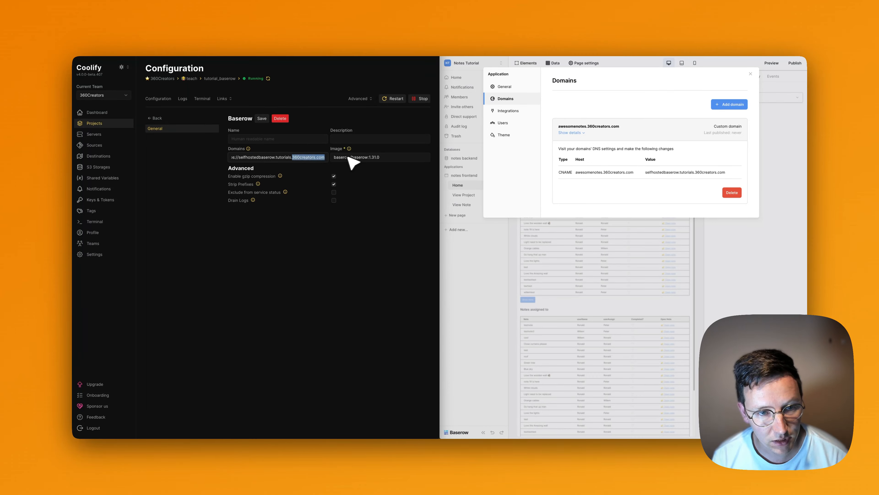
key(Left)
key(Right)
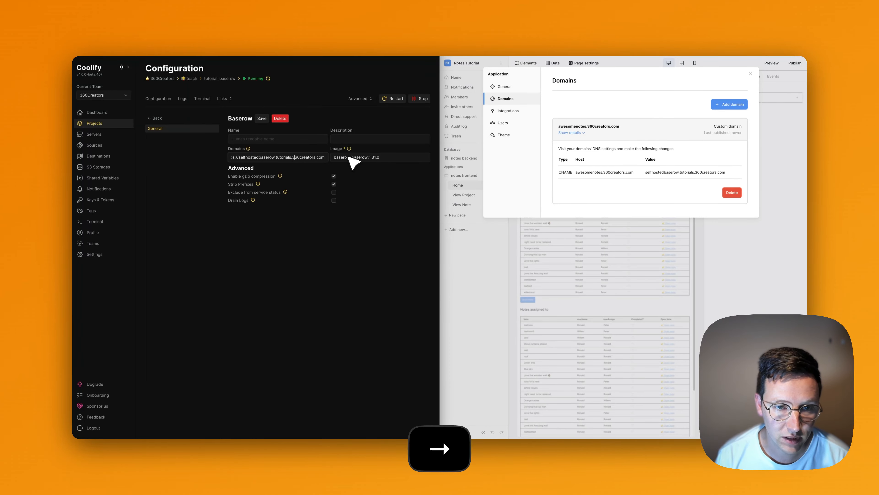
key(alt+Right)
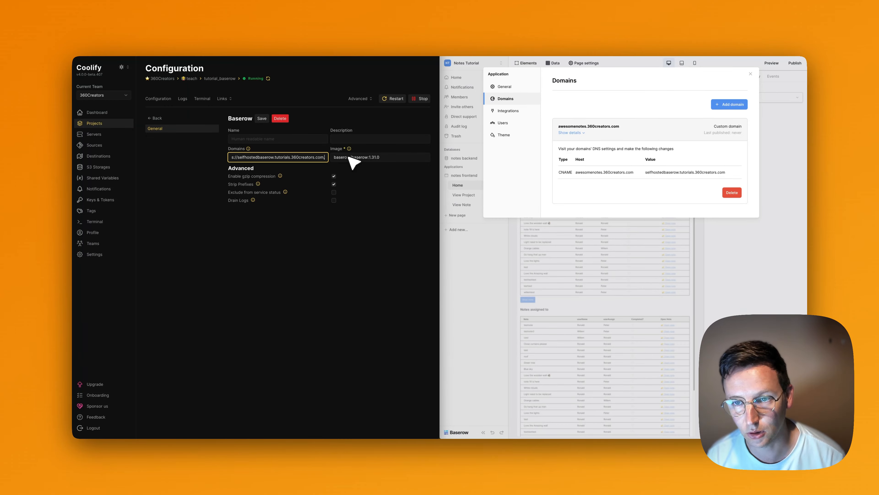
key(BackSpace)
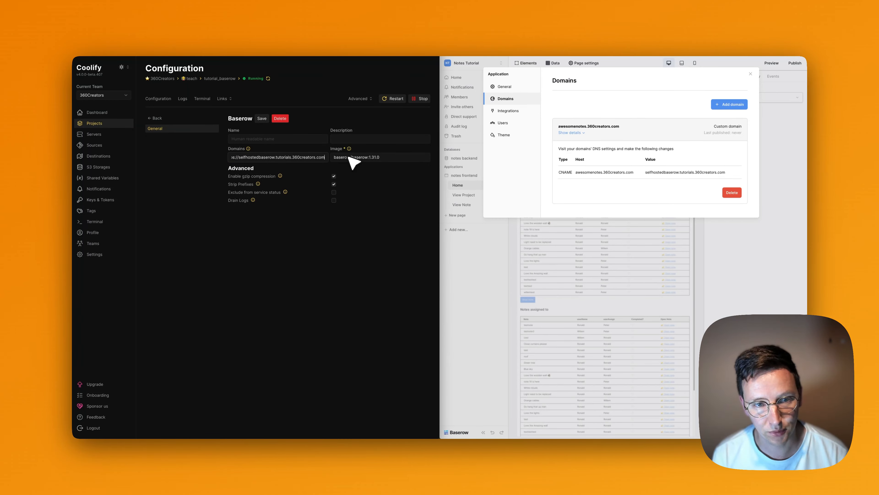
text(,awesomenotes)
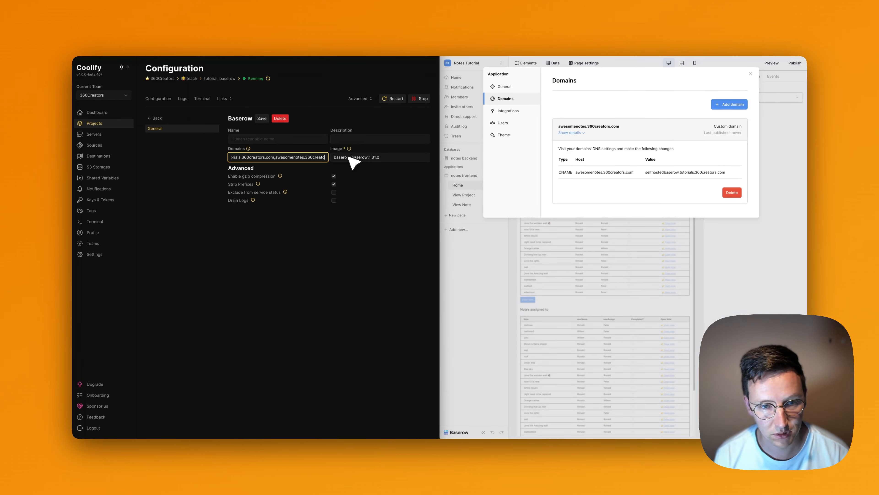
click(293, 255)
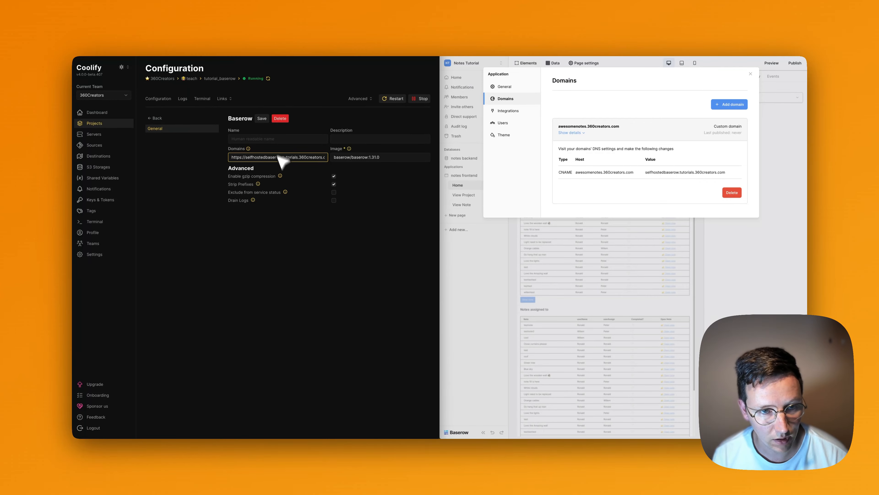
click(262, 119)
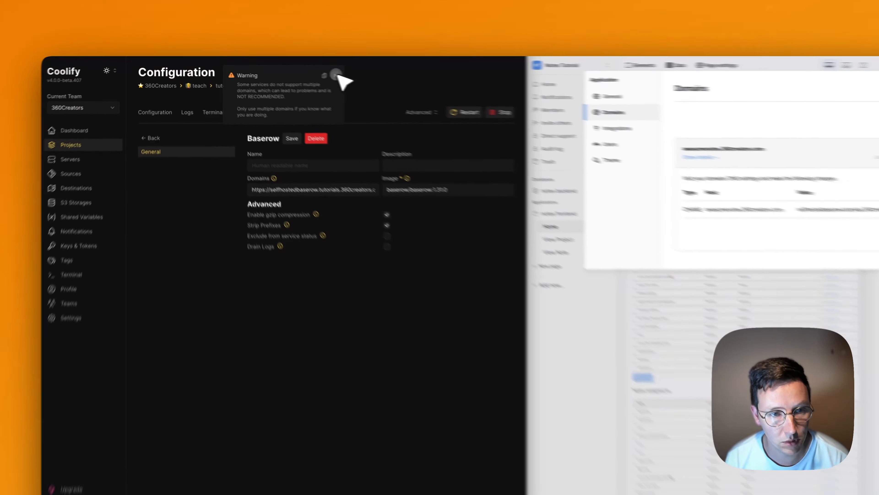
click(430, 86)
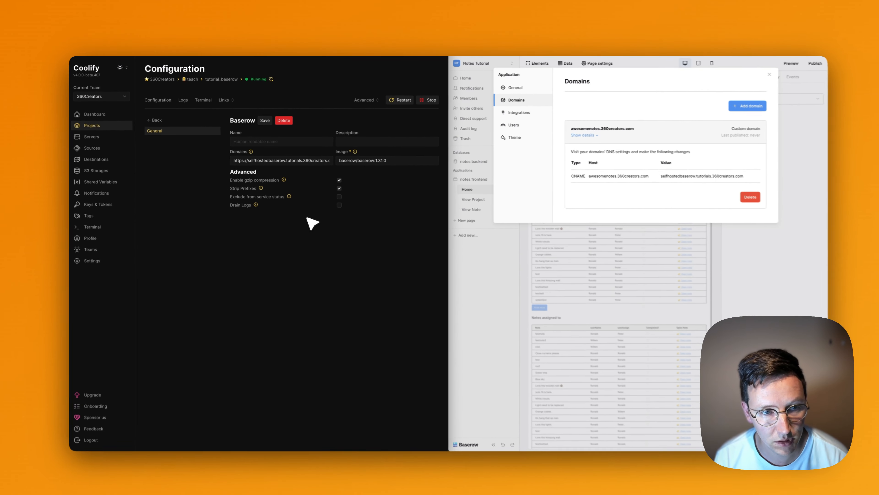
Pull the latest images and restart tutorial_baserow, then refresh its status and the Baserow app.
scroll(307, 159, right, 3)
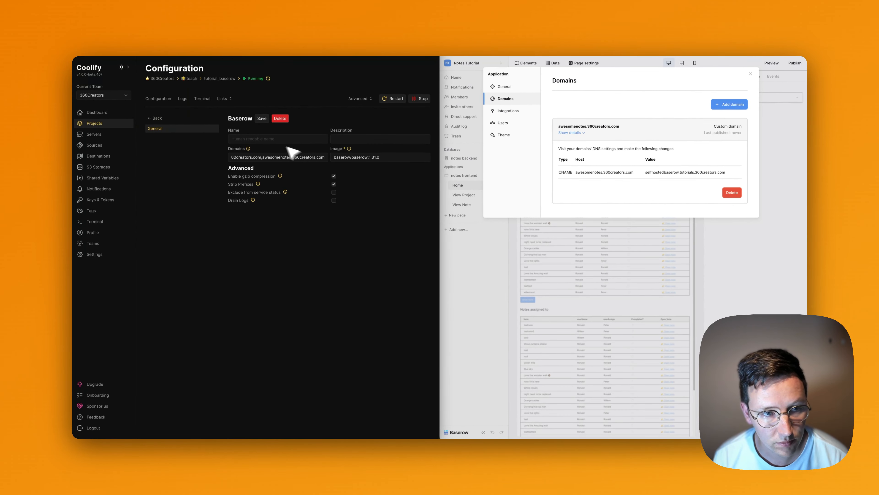
click(157, 118)
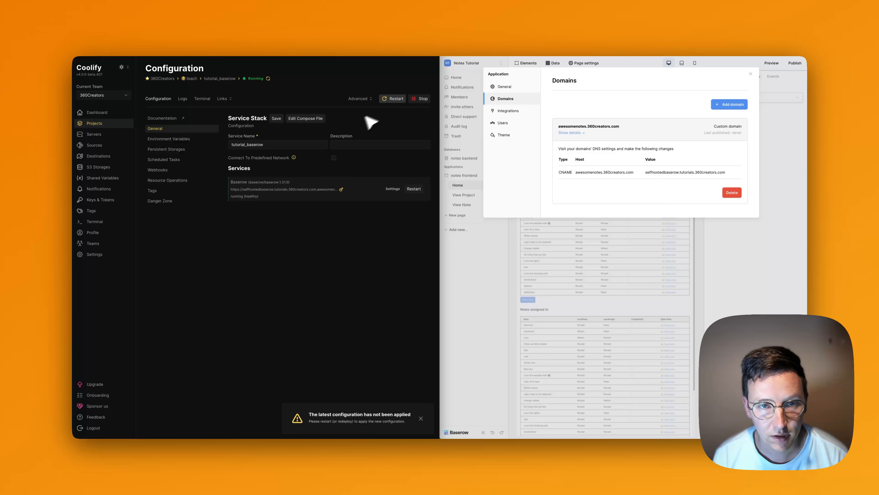
click(366, 101)
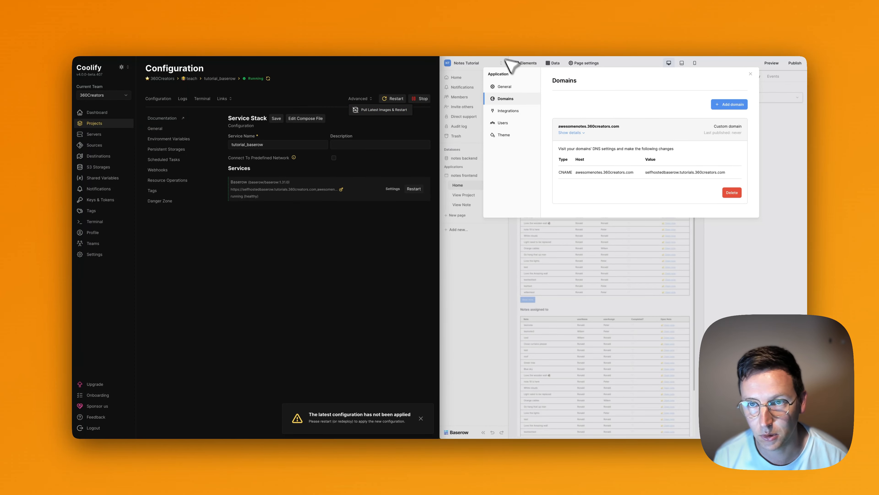
click(370, 112)
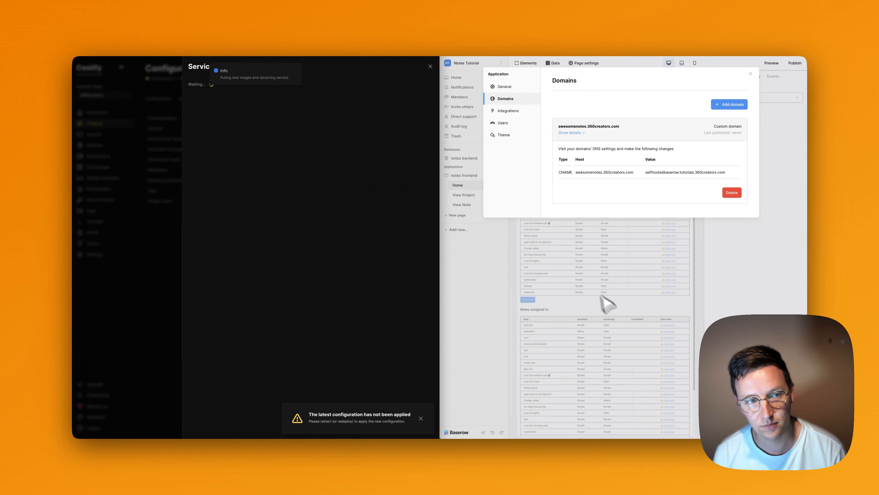
click(430, 66)
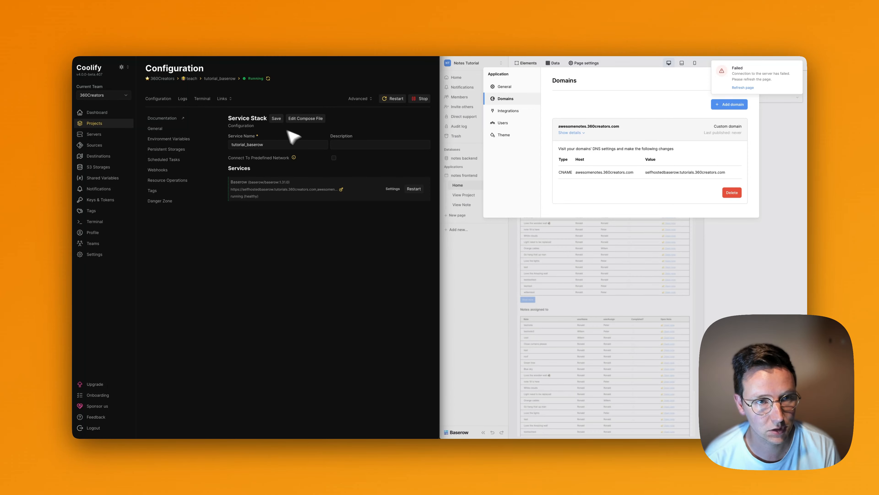
click(268, 79)
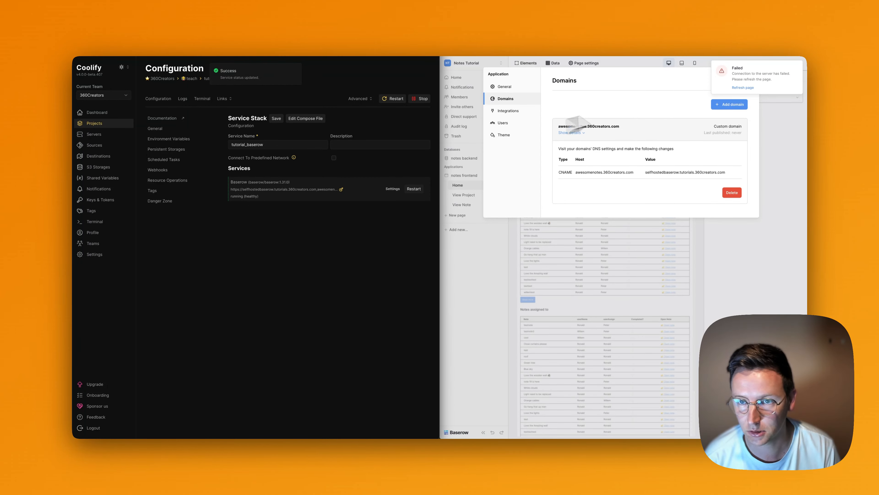
click(645, 99)
click(741, 88)
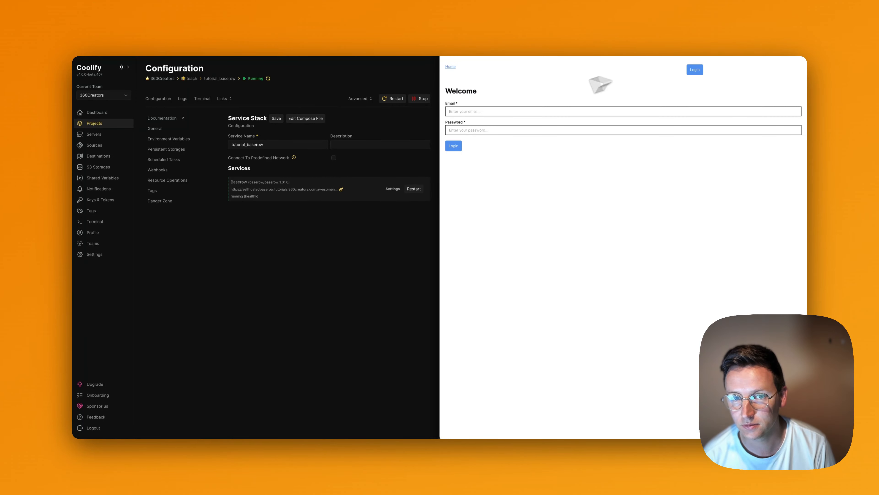
Log in to the published notes app and browse the created-notes table, loading more notes.
click(502, 111)
click(454, 146)
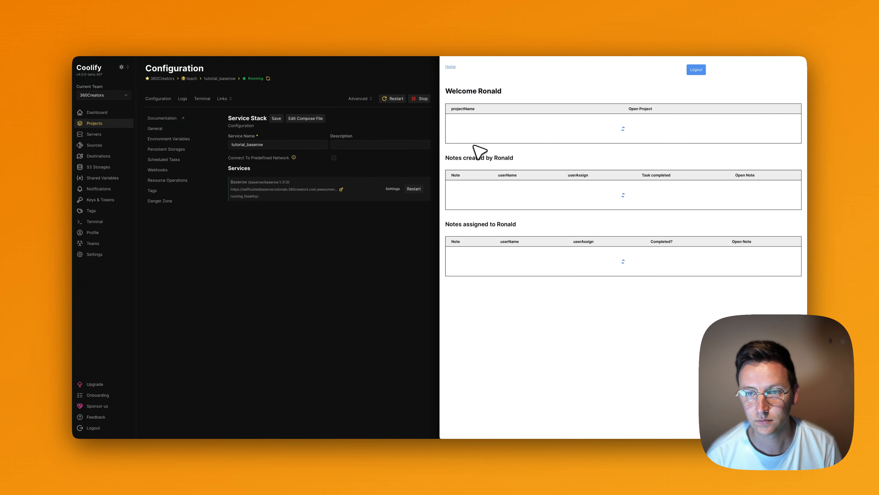
scroll(574, 128, down, 5)
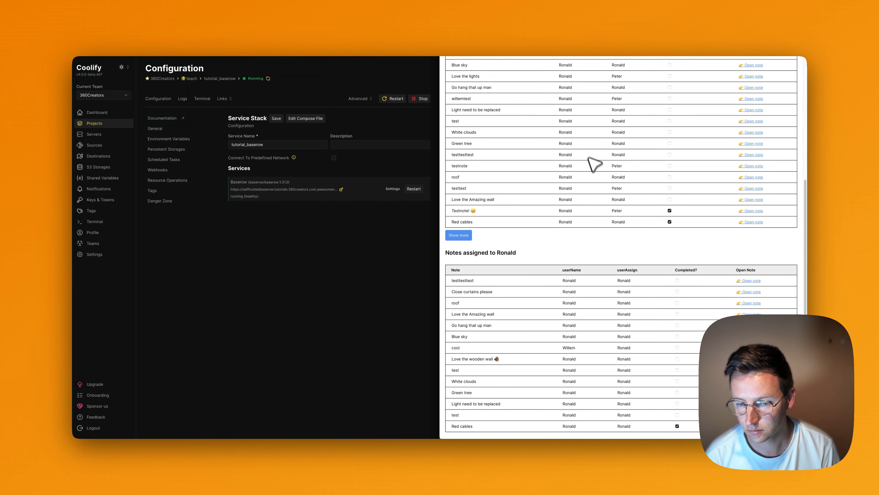
scroll(598, 177, up, 5)
scroll(595, 184, down, 3)
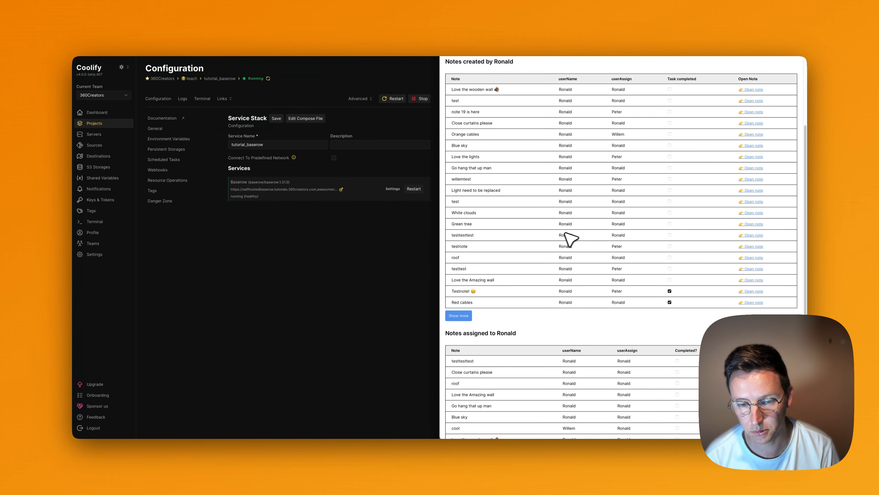
scroll(509, 228, up, 3)
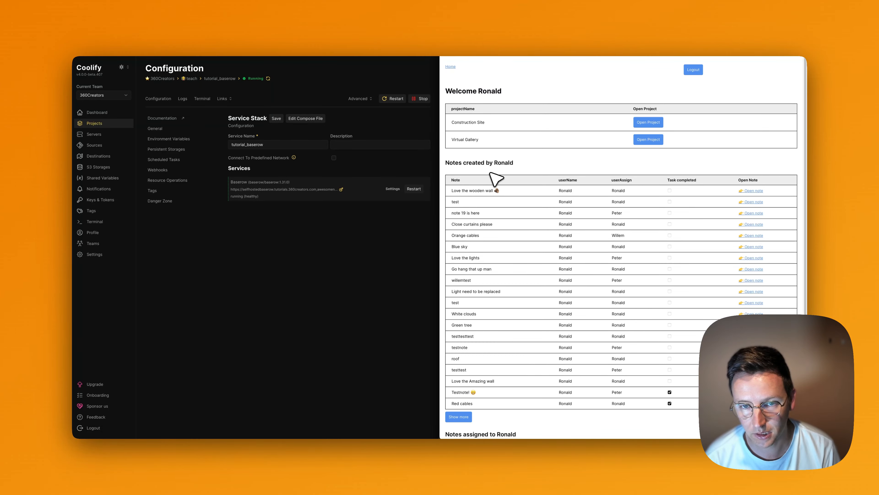
scroll(536, 275, down, 1)
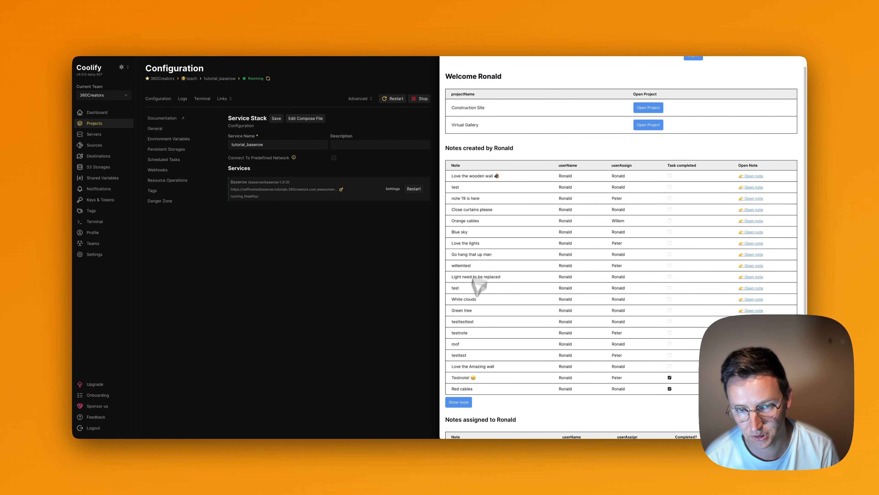
scroll(476, 287, down, 1)
click(457, 383)
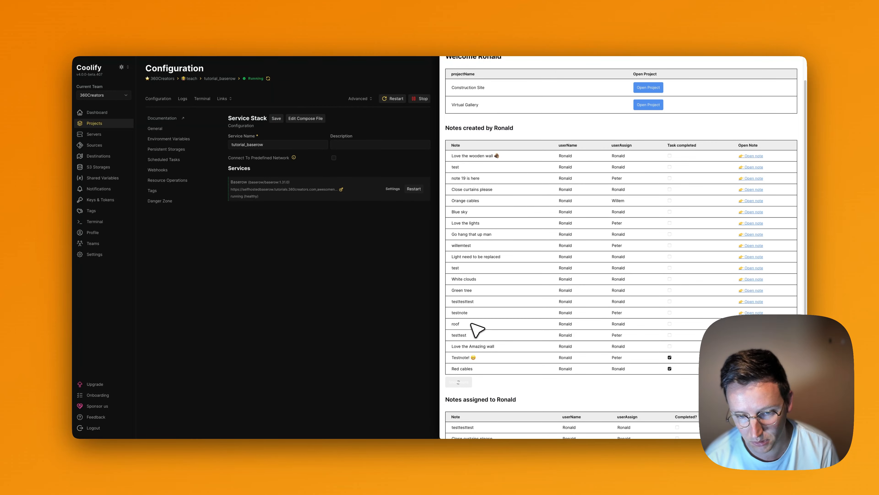
scroll(474, 322, down, 5)
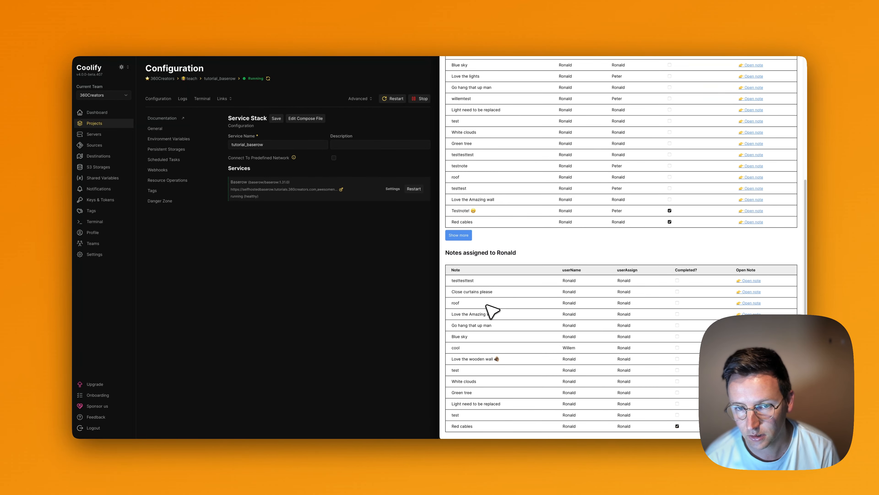
scroll(491, 311, up, 5)
scroll(491, 311, down, 4)
scroll(490, 310, up, 1)
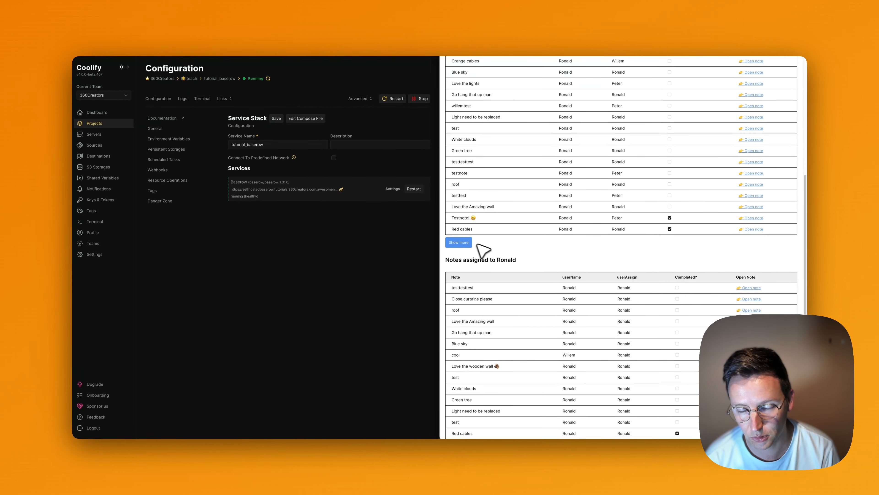
scroll(483, 250, down, 1)
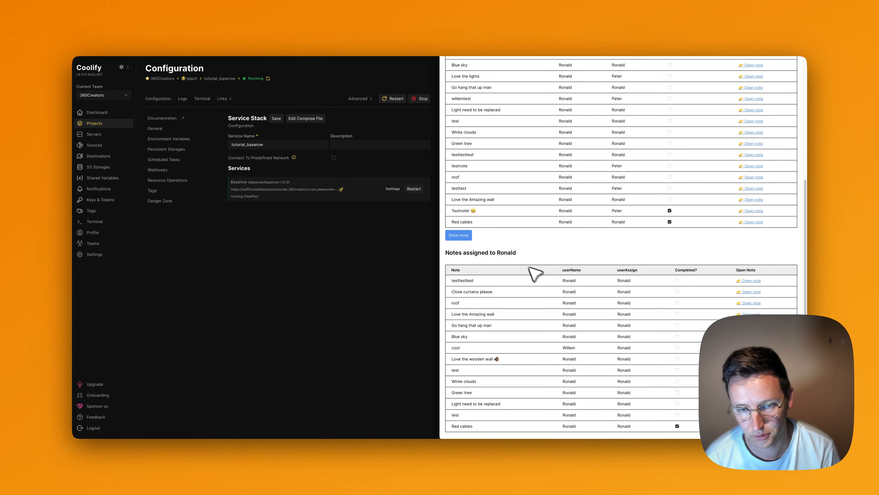
scroll(516, 298, up, 6)
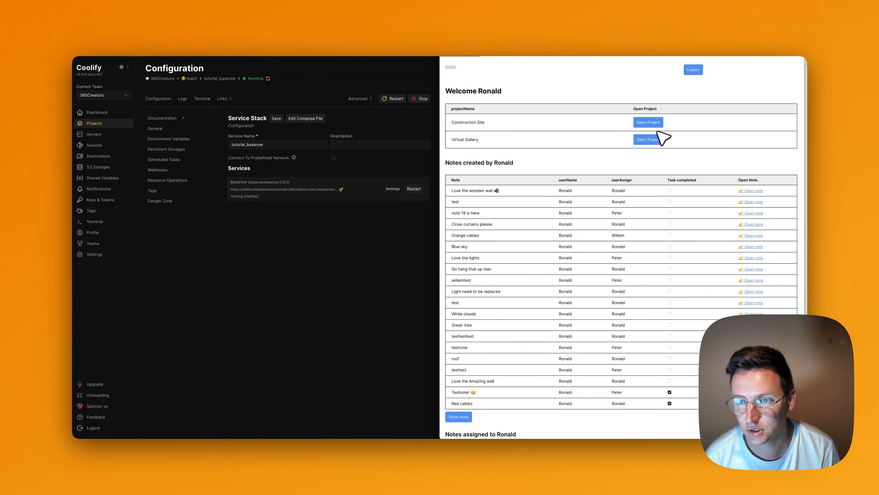
View the Construction Site project and its Love the lights note, then close both app tabs.
click(644, 125)
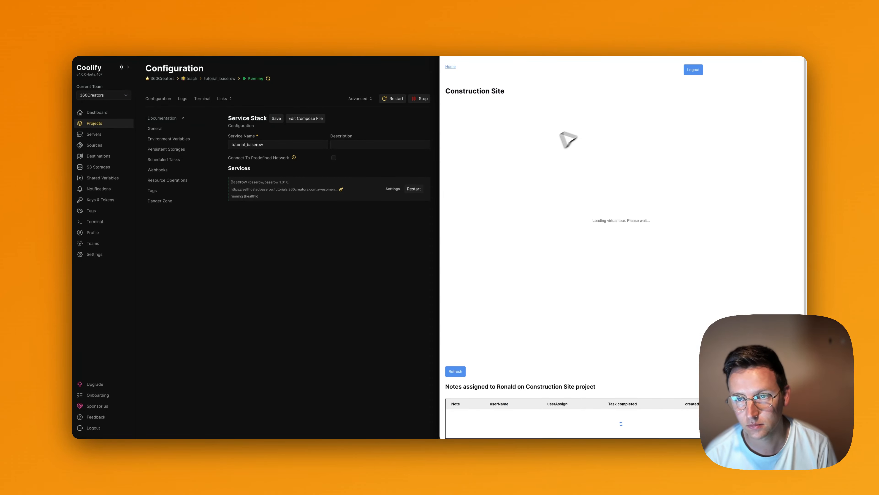
scroll(785, 191, down, 6)
scroll(791, 192, up, 5)
scroll(791, 192, down, 5)
click(755, 325)
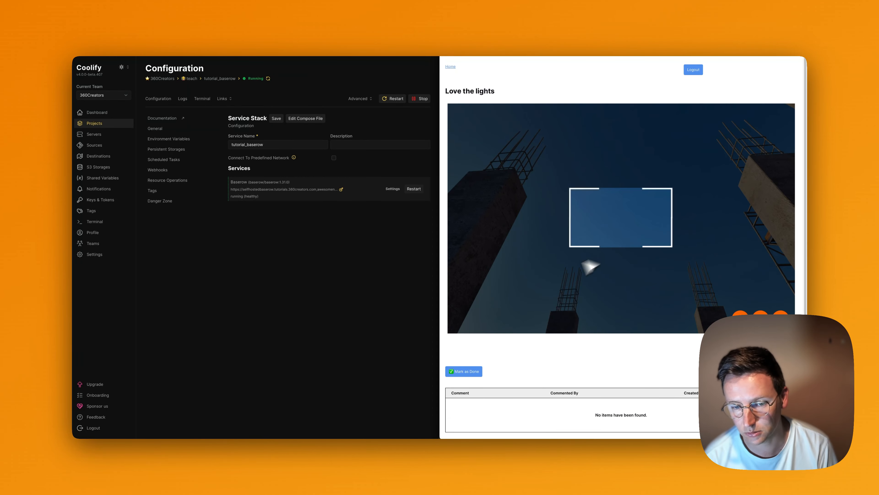
key(super+[)
scroll(740, 302, down, 4)
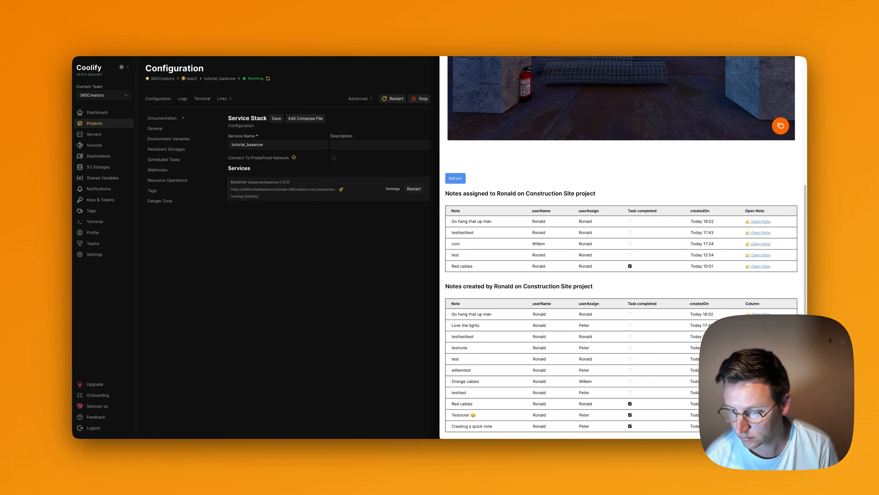
scroll(588, 323, down, 2)
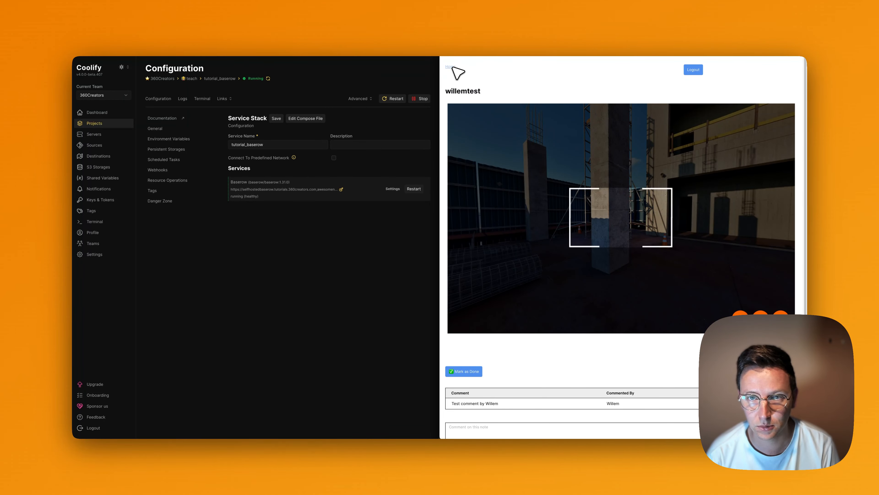
key(super+w)
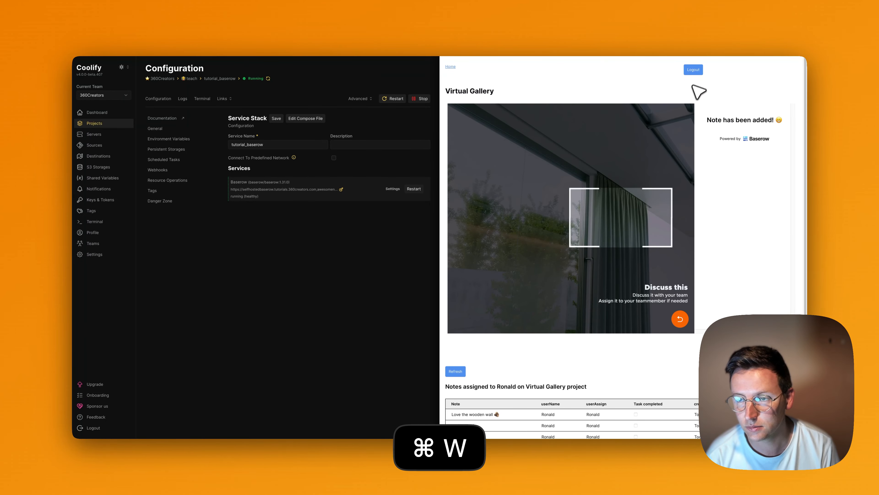
key(super+w)
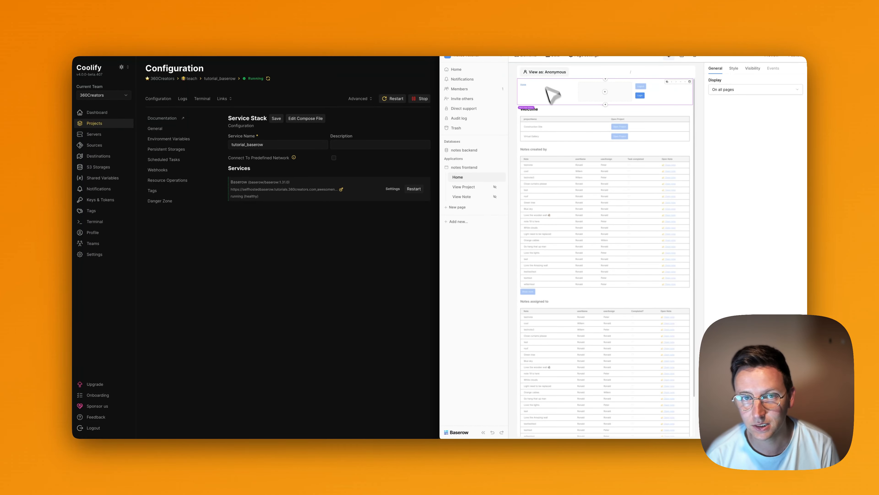
Set the notes frontend theme's primary colour to orange (#F8A51A).
click(442, 34)
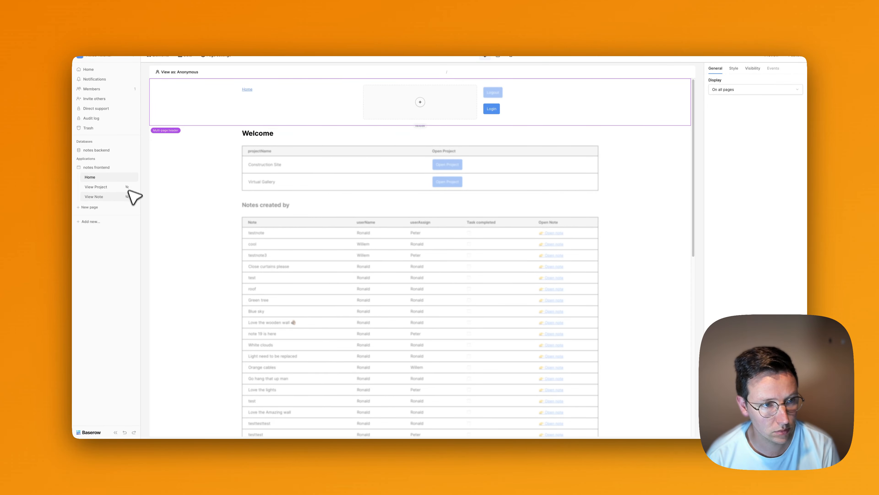
click(133, 167)
click(118, 188)
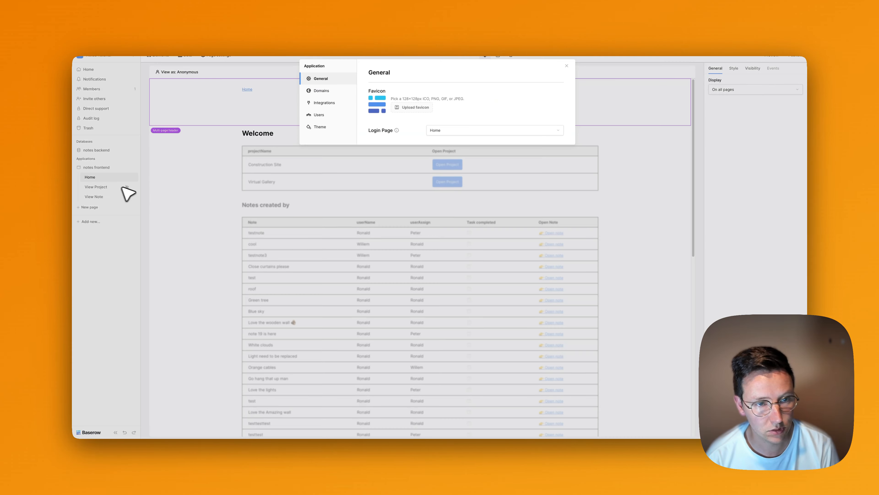
click(334, 128)
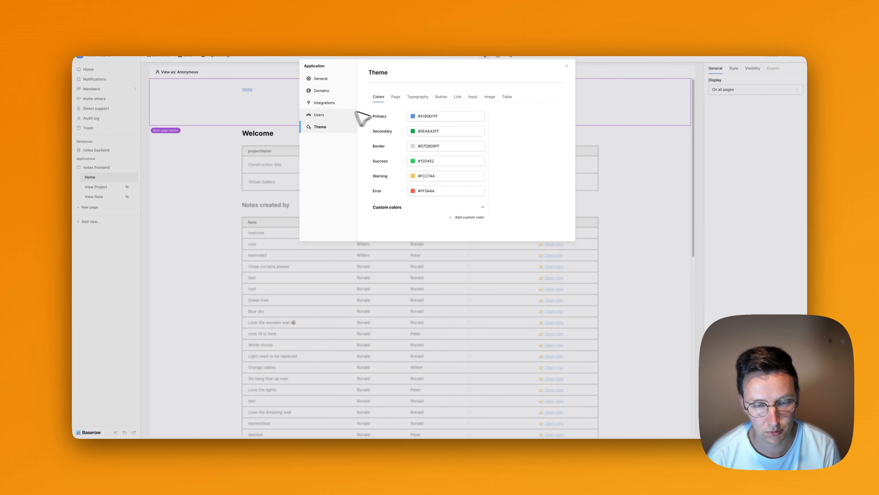
click(430, 116)
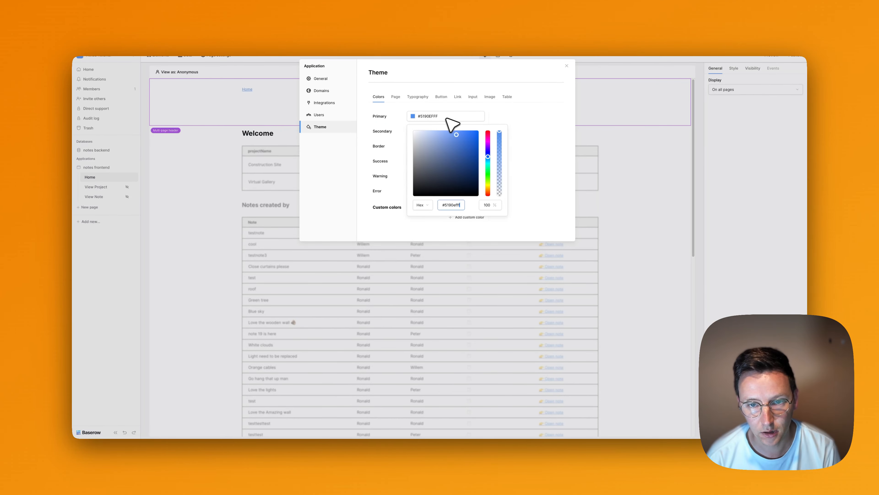
click(490, 187)
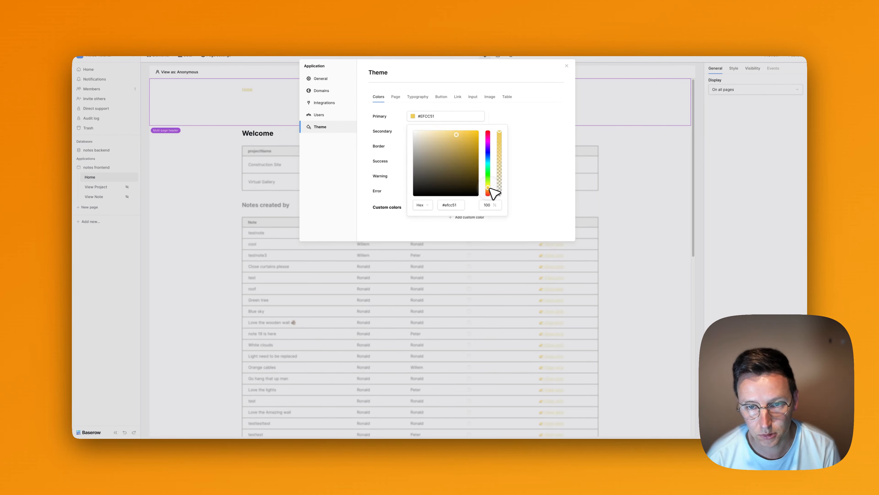
click(459, 142)
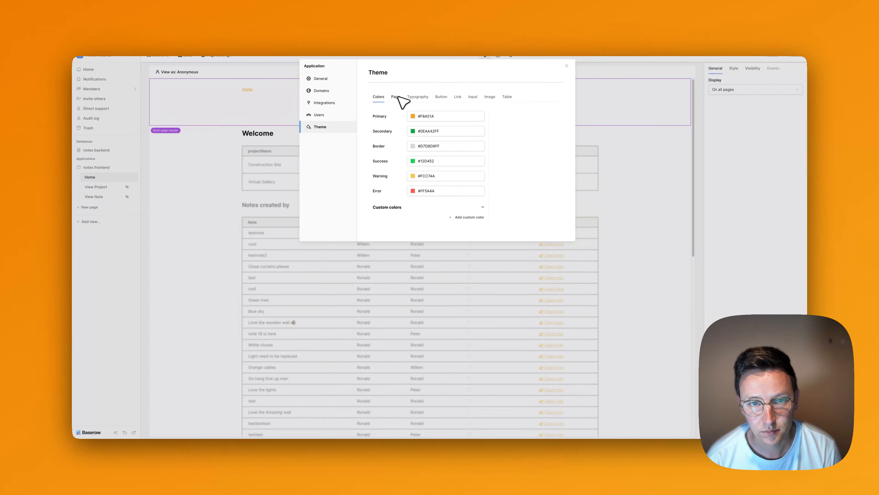
Review the page, typography, button, link, input, image and table theme settings.
click(396, 97)
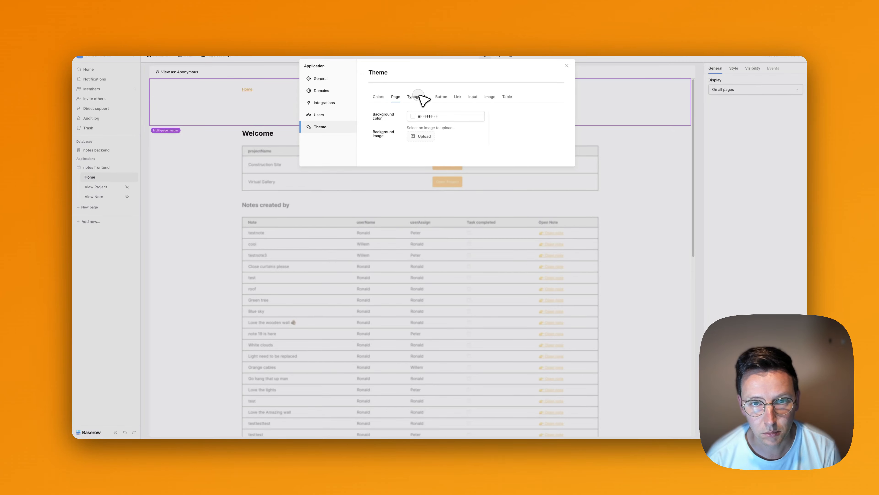
click(419, 97)
click(441, 97)
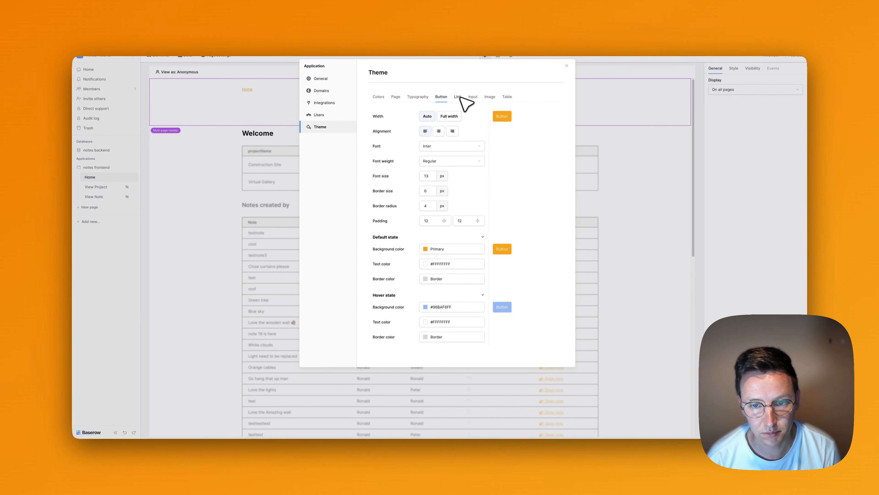
click(459, 98)
click(473, 98)
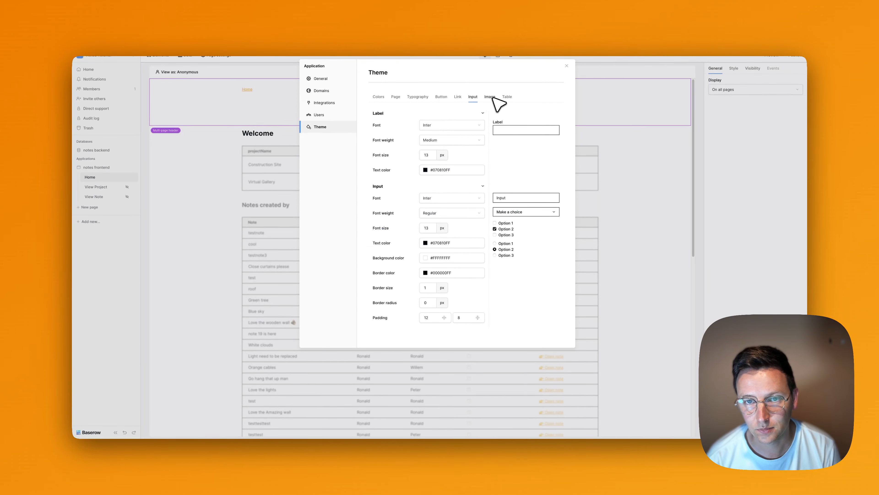
click(490, 98)
click(506, 98)
click(491, 98)
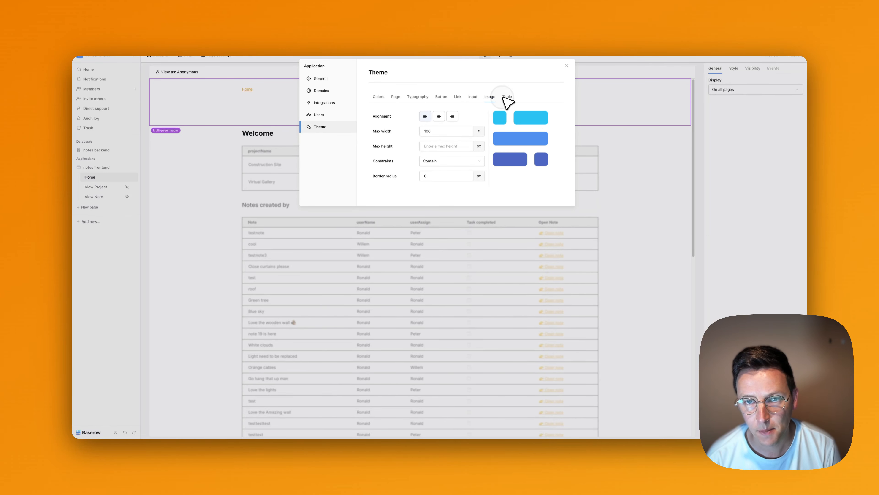
click(378, 98)
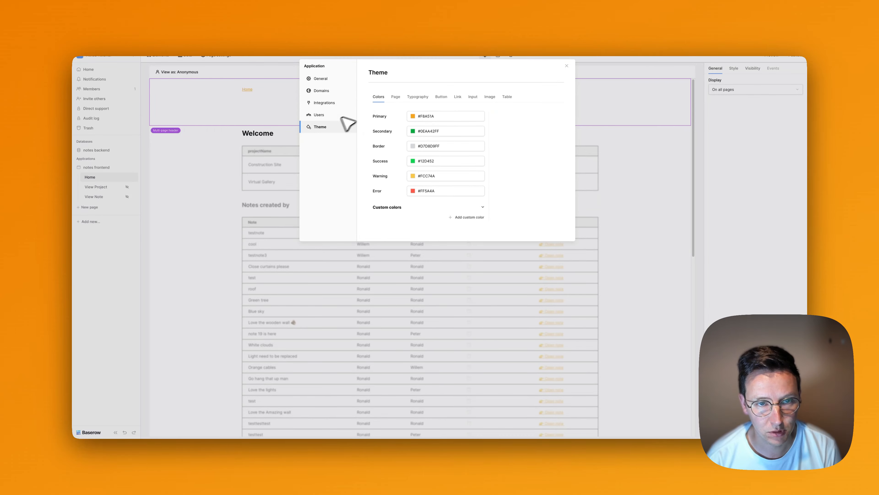
Look over the general, domain, integration and user source settings, then close the settings.
click(327, 79)
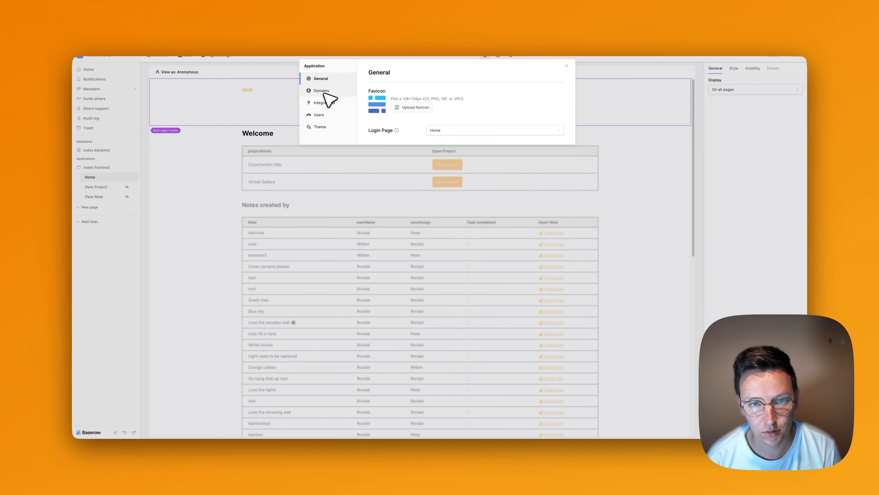
click(415, 108)
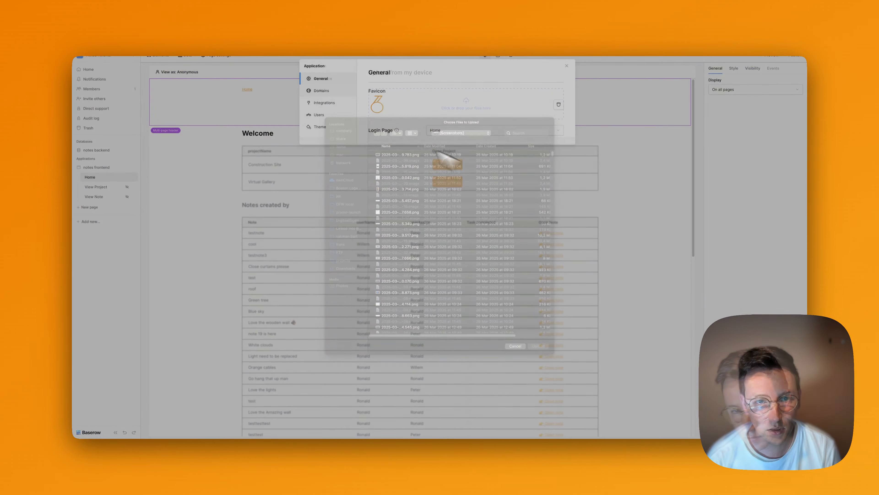
click(322, 91)
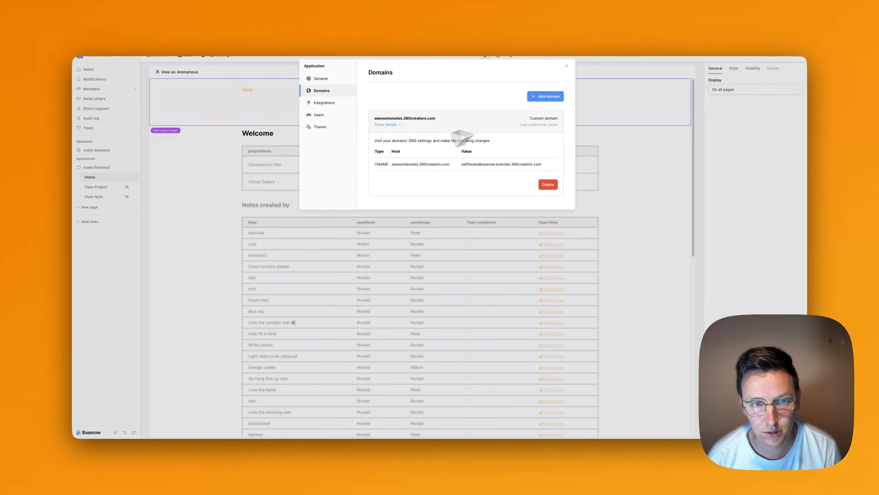
click(326, 103)
click(320, 115)
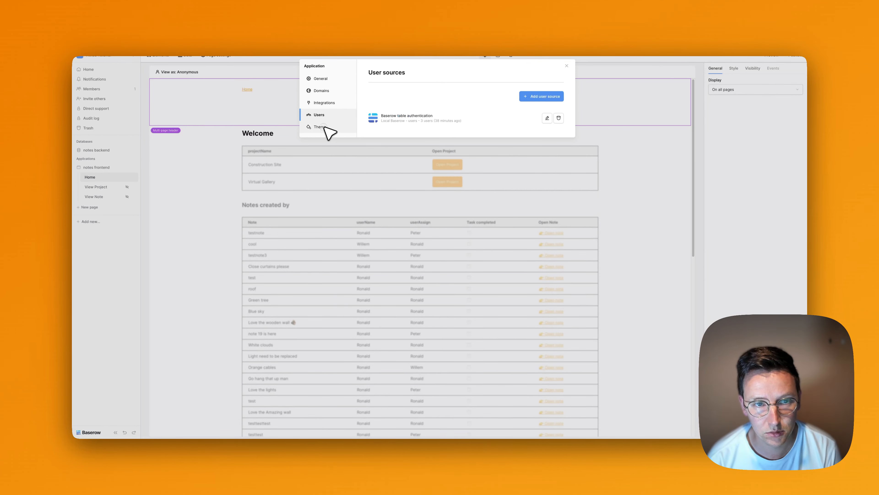
click(322, 127)
click(566, 66)
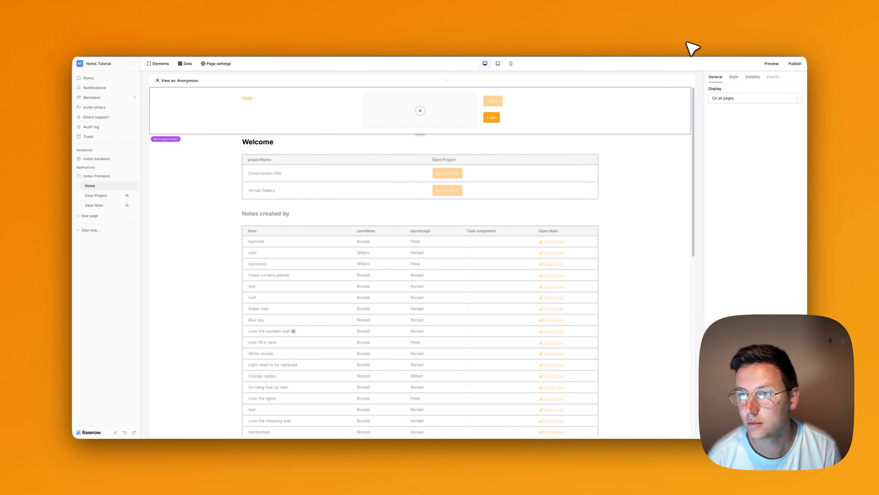
Publish the notes frontend to awesomenotes.360creators.com and open the live site past the certificate warning.
click(796, 65)
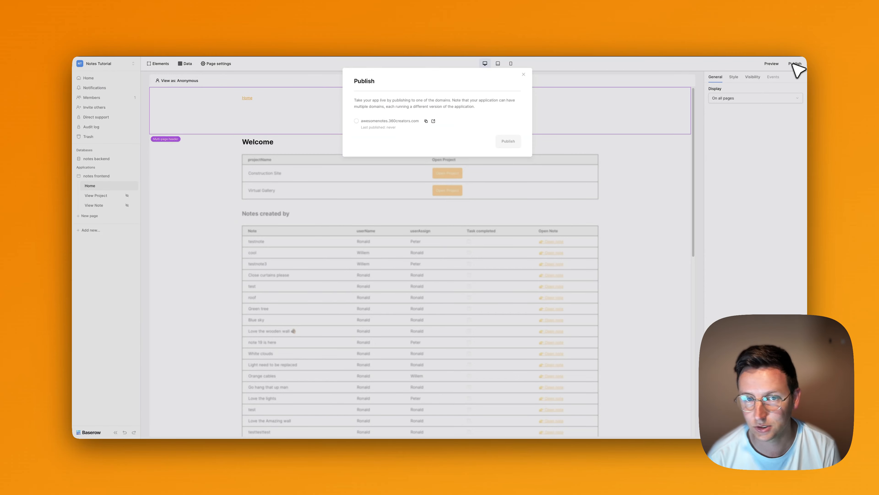
click(376, 121)
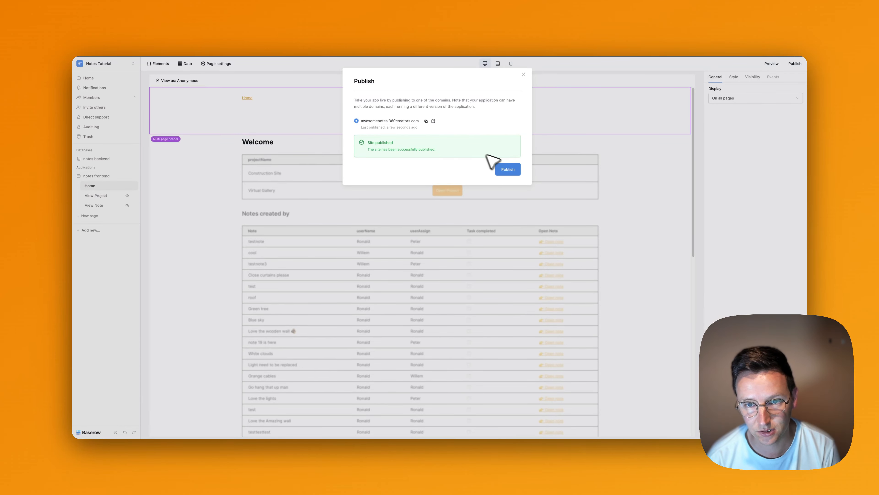
click(434, 121)
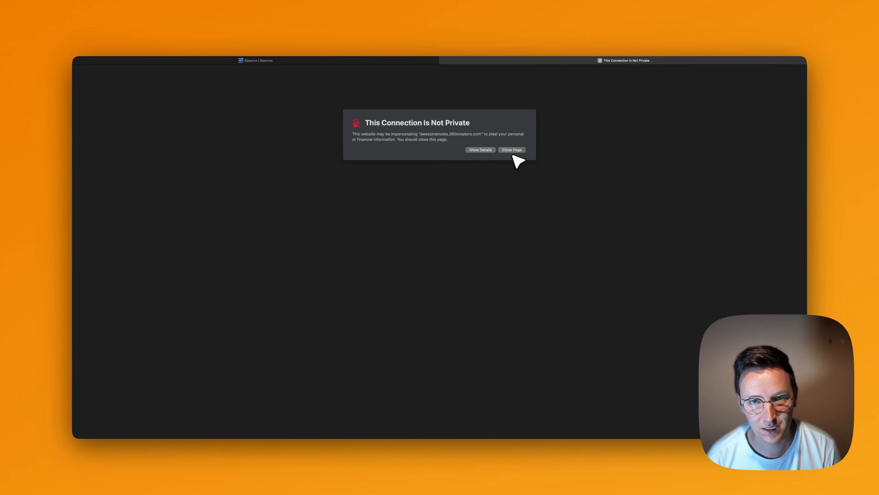
click(481, 150)
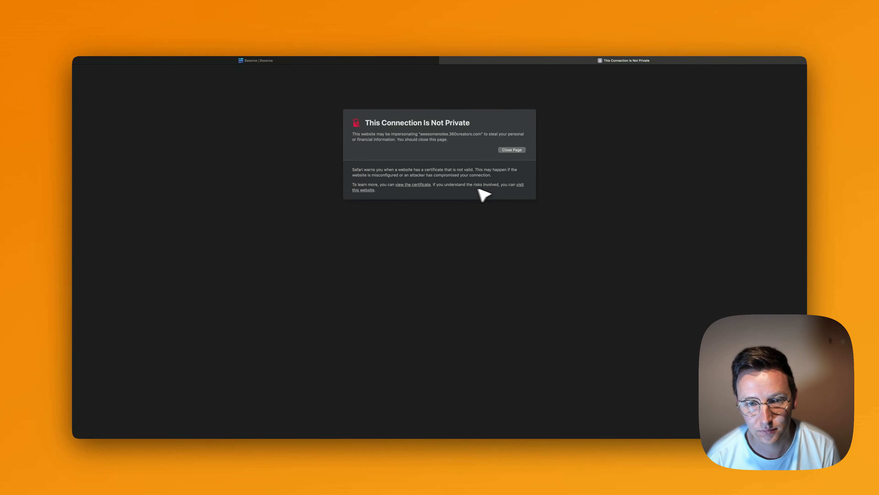
click(520, 185)
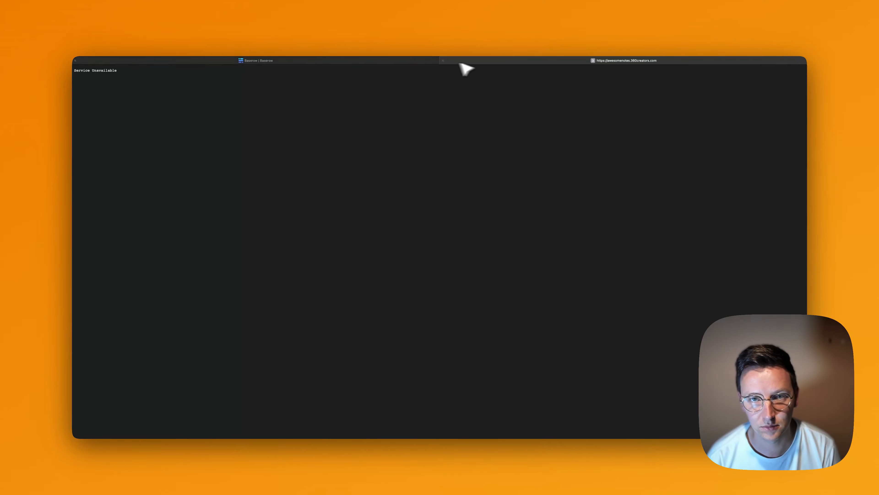
click(398, 62)
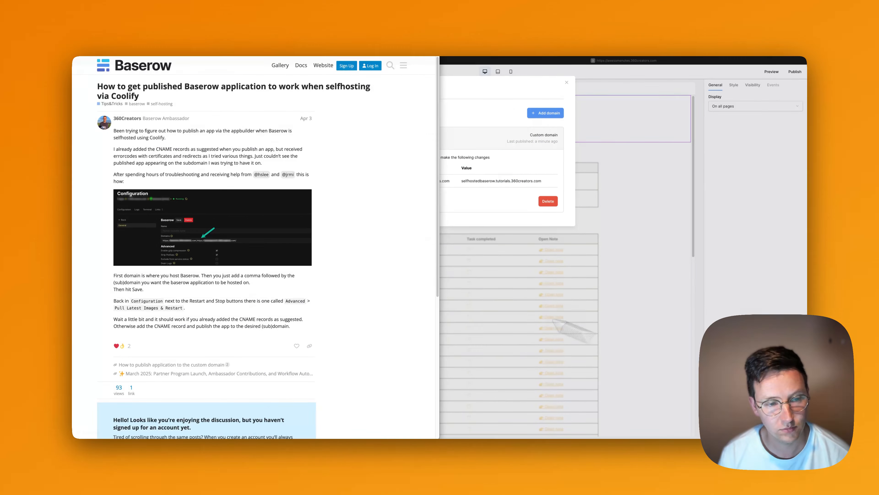
Read the Baserow Community post on publishing self-hosted apps through Coolify, then return to Coolify's configuration page.
click(330, 228)
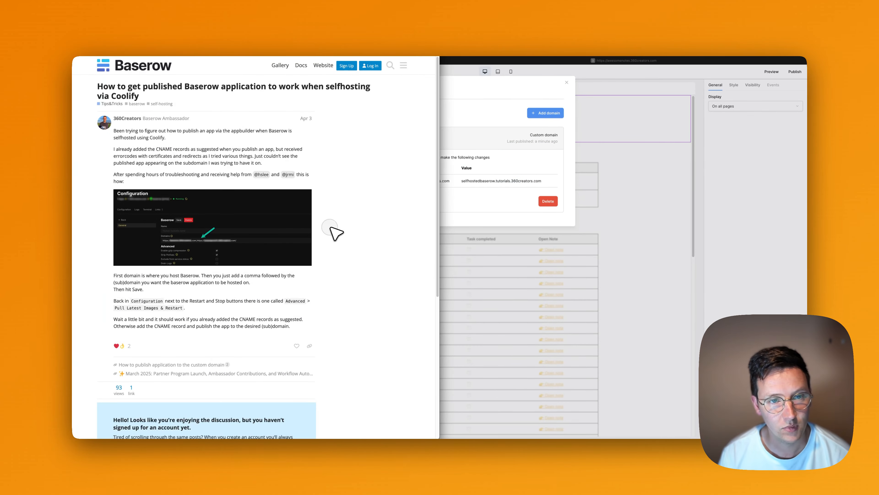
scroll(255, 122, down, 4)
scroll(252, 133, up, 4)
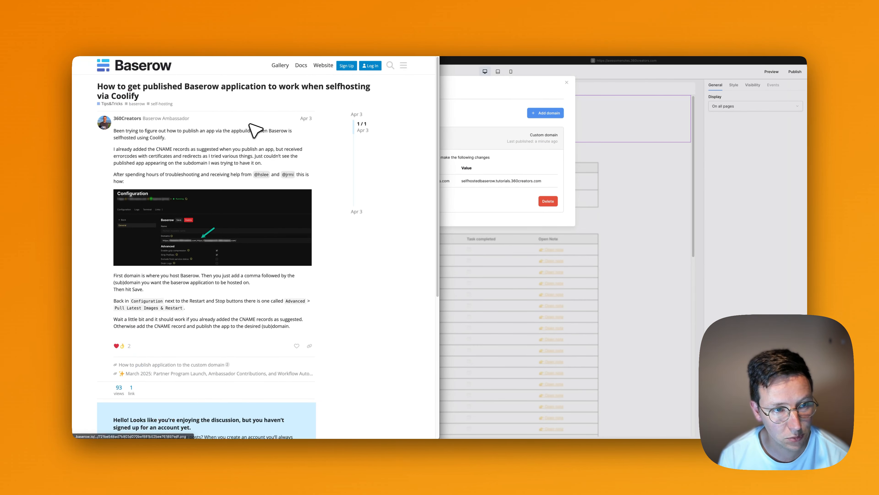
scroll(253, 130, down, 1)
scroll(254, 135, down, 6)
scroll(255, 135, up, 7)
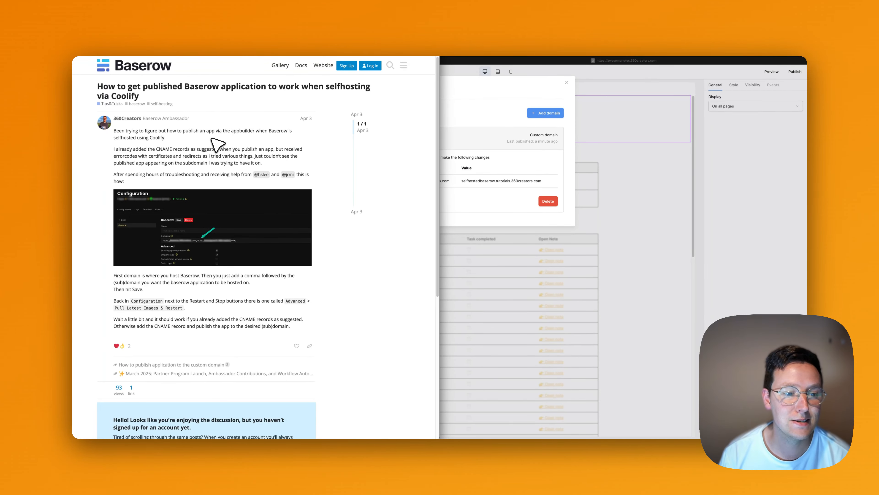
click(131, 38)
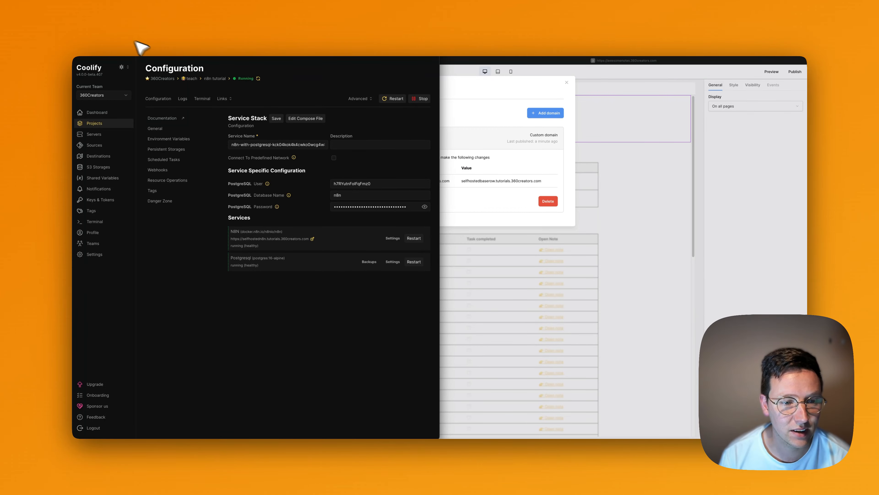
Restart n8n with the latest images, then open the tutorial_baserow Baserow service settings.
click(367, 98)
click(380, 109)
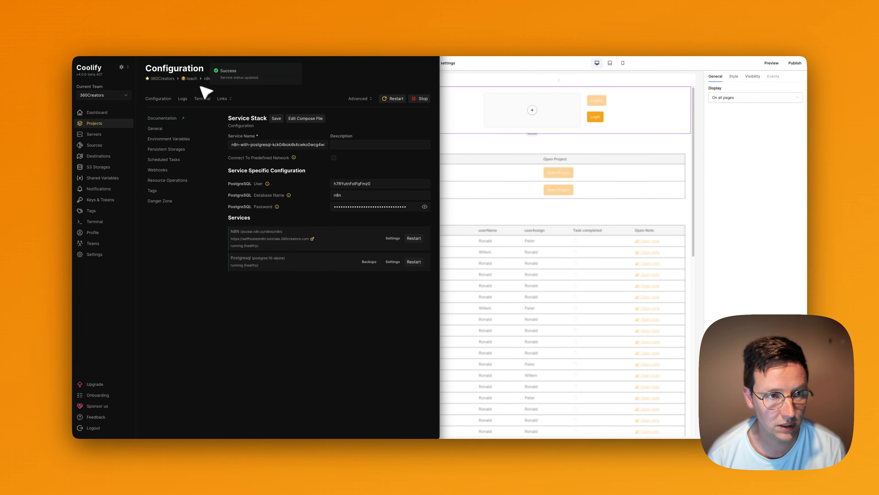
click(192, 78)
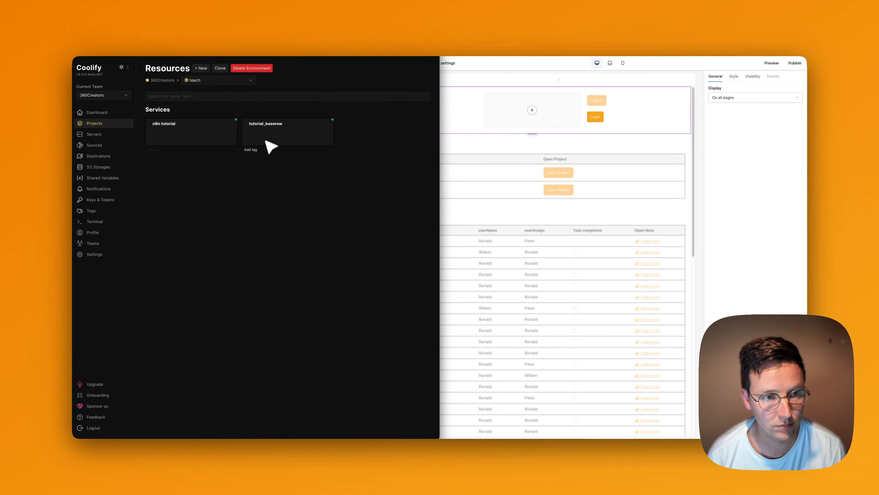
click(278, 131)
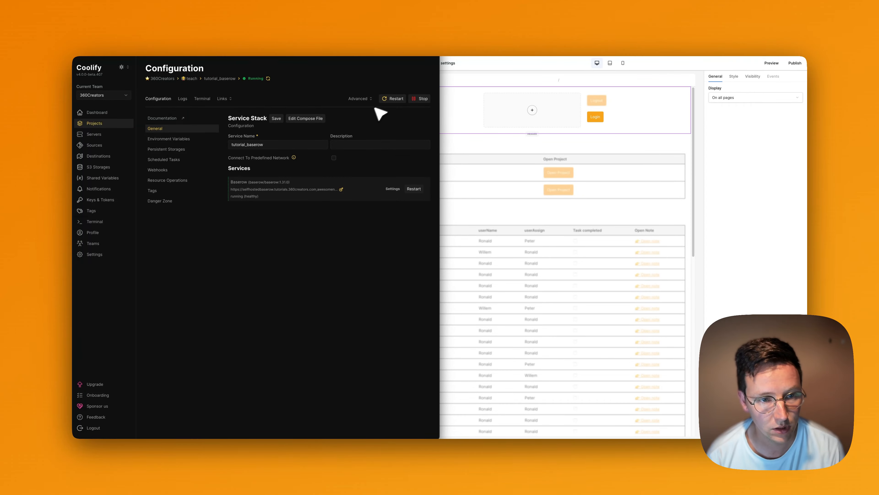
click(394, 189)
drag(313, 158, 367, 156)
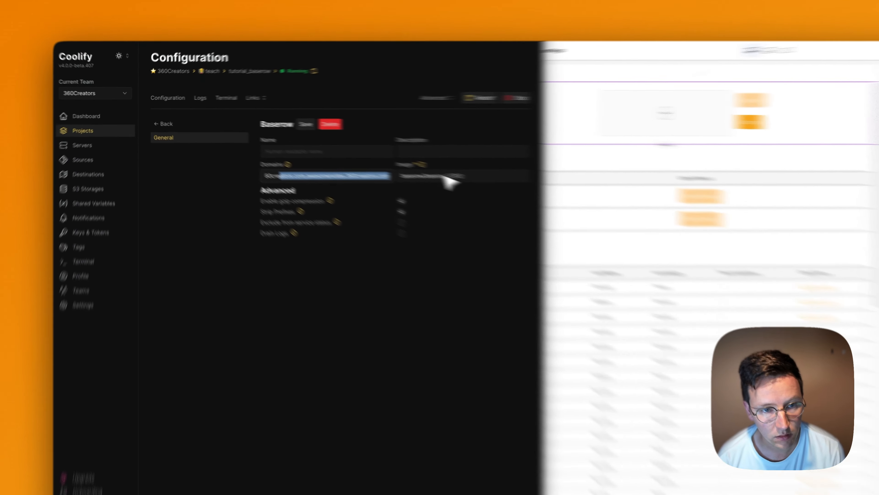
click(296, 160)
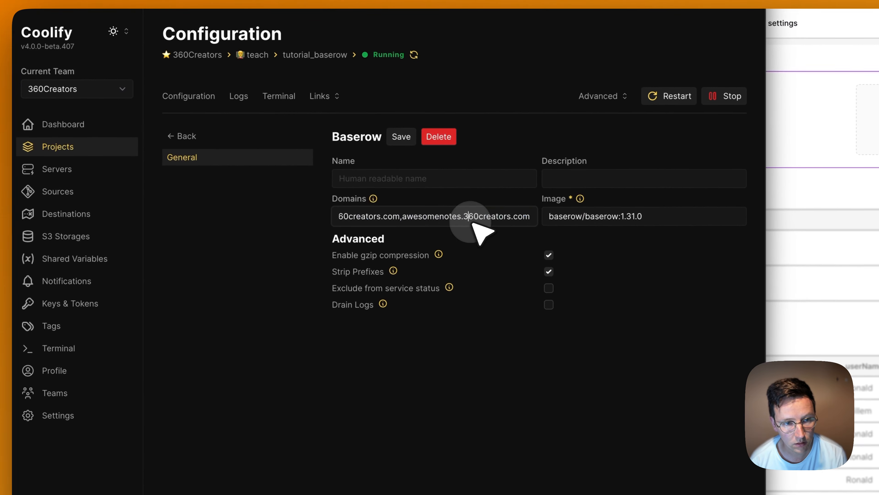
drag(468, 217, 401, 217)
click(302, 222)
drag(302, 223, 313, 218)
click(354, 217)
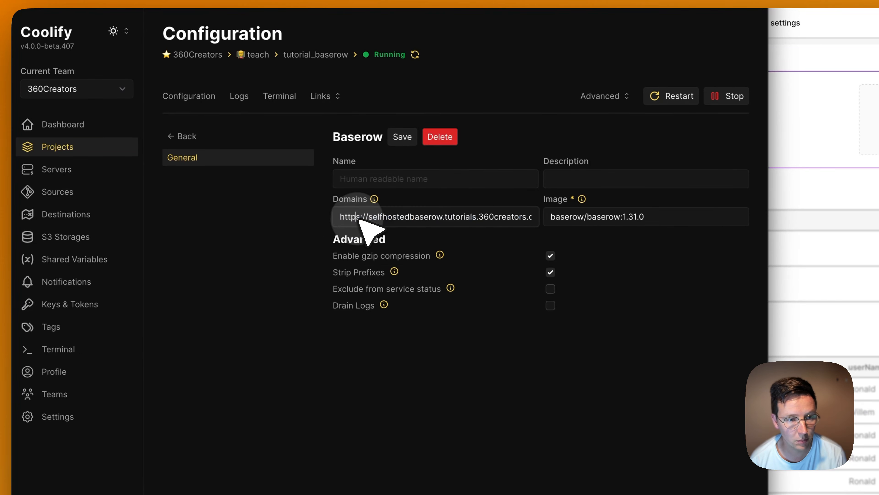
key(Right)
key(Right)
key(Right)
key(Right)
key(Right)
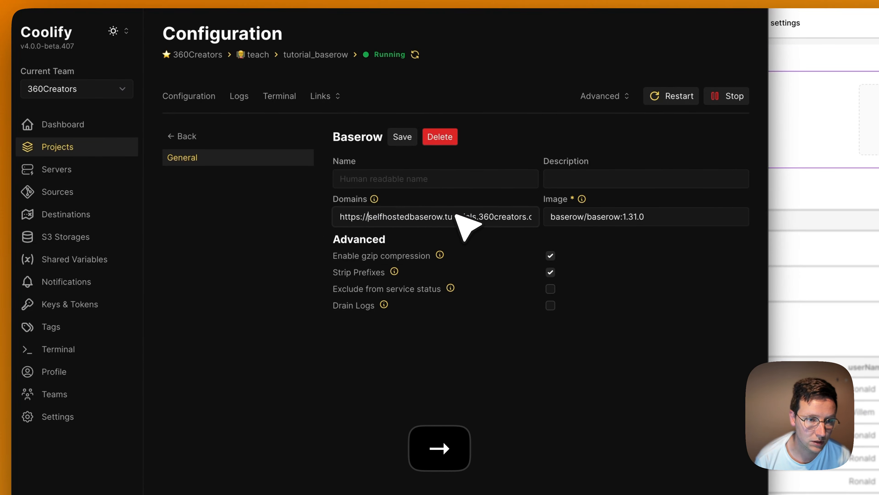
key(shift+Up)
key(super+c)
key(alt+Right)
key(alt+Right)
key(alt+Right)
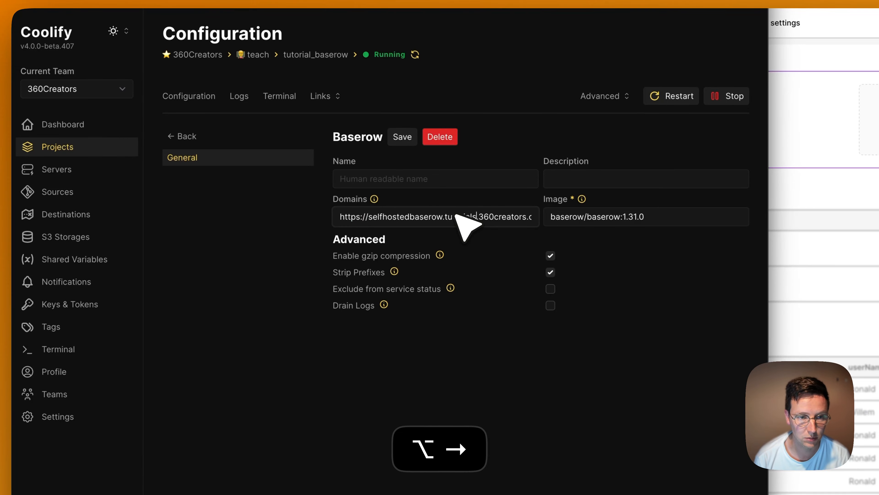
key(alt+Right)
key(alt+Right)
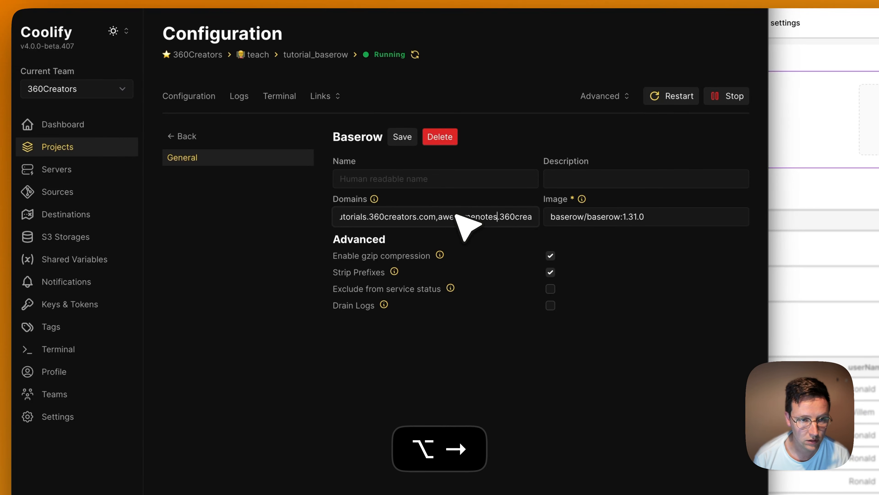
key(alt+Left)
key(super+v)
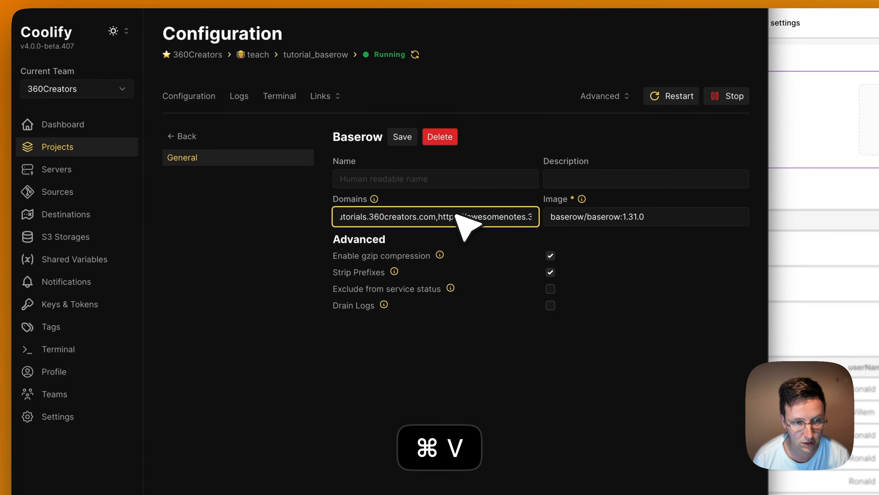
scroll(449, 216, right, 2)
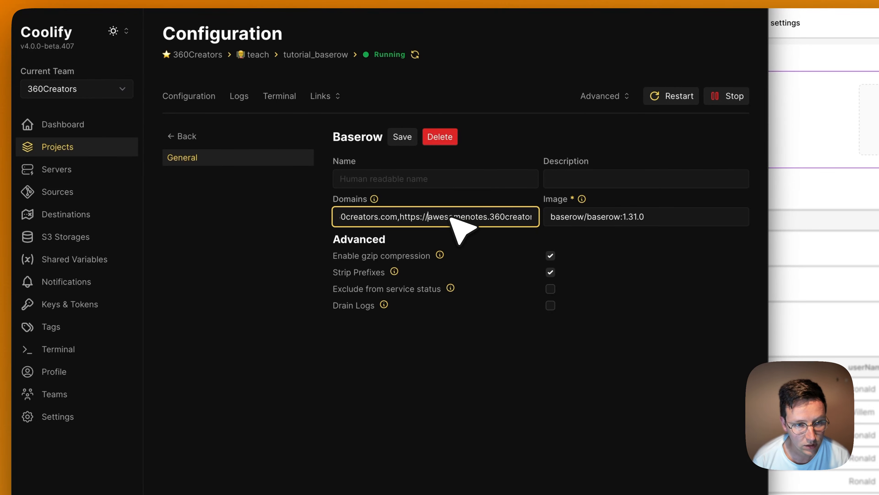
click(511, 377)
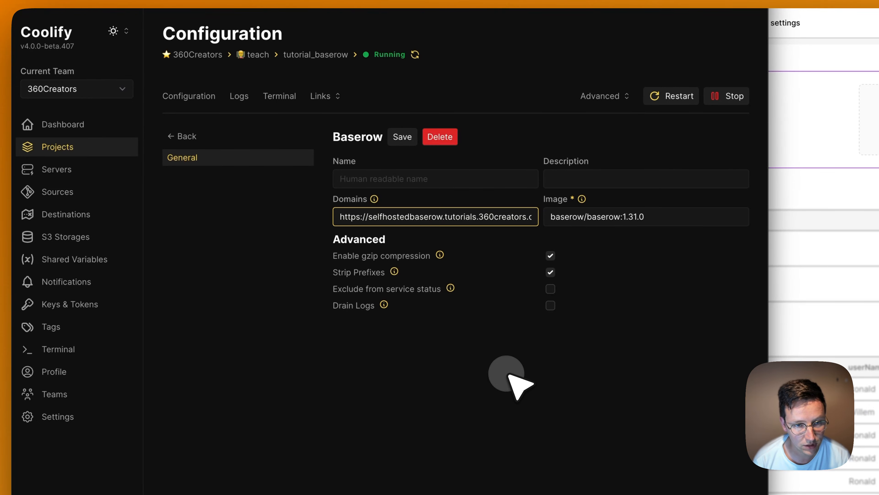
click(400, 138)
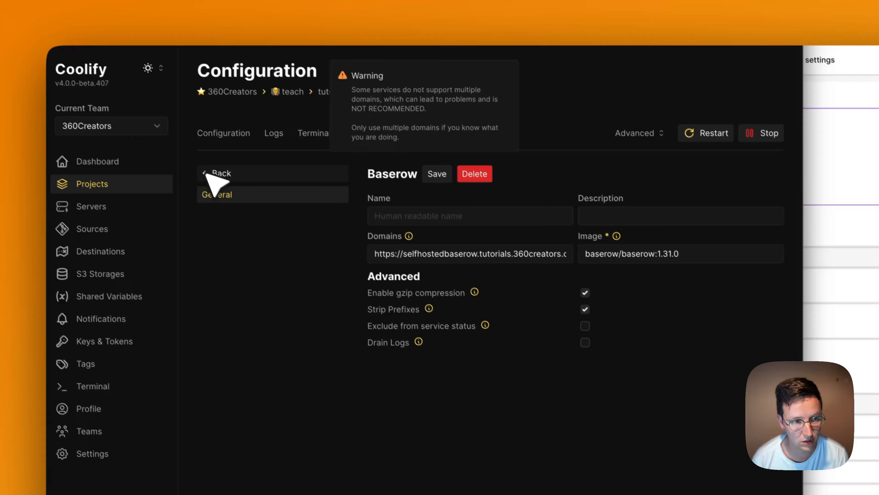
Pull the latest images and restart the Baserow service.
click(182, 136)
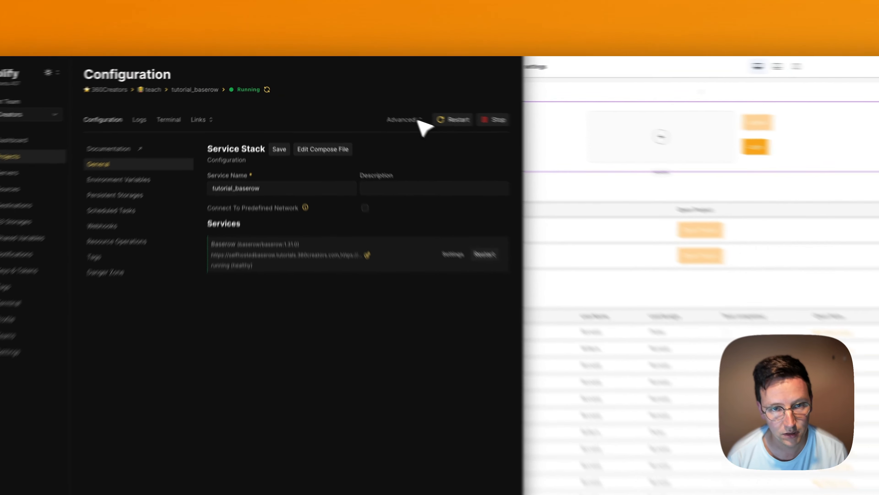
click(418, 120)
click(421, 139)
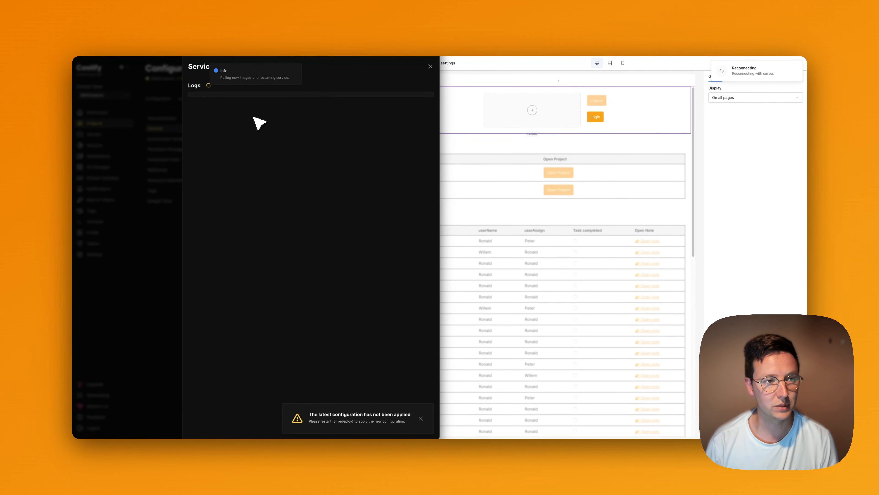
Dismiss the startup warning and log, refresh until Baserow is Running (healthy), then return to Baserow.
click(421, 418)
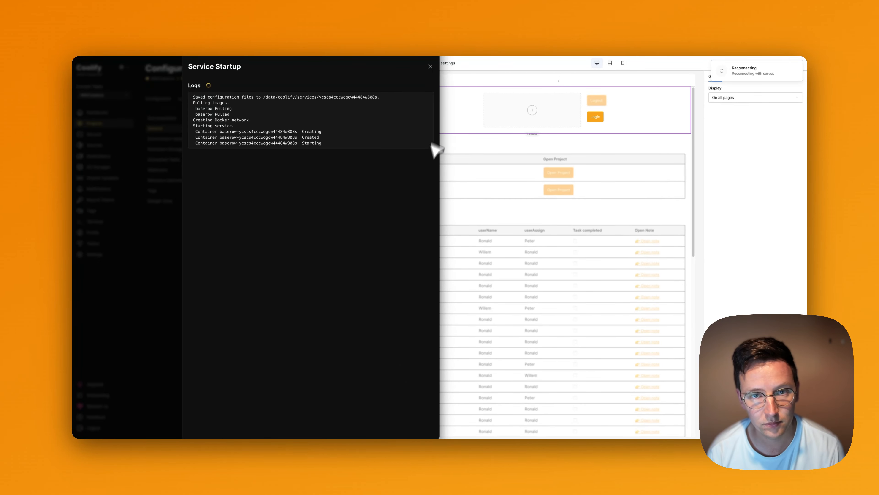
click(431, 67)
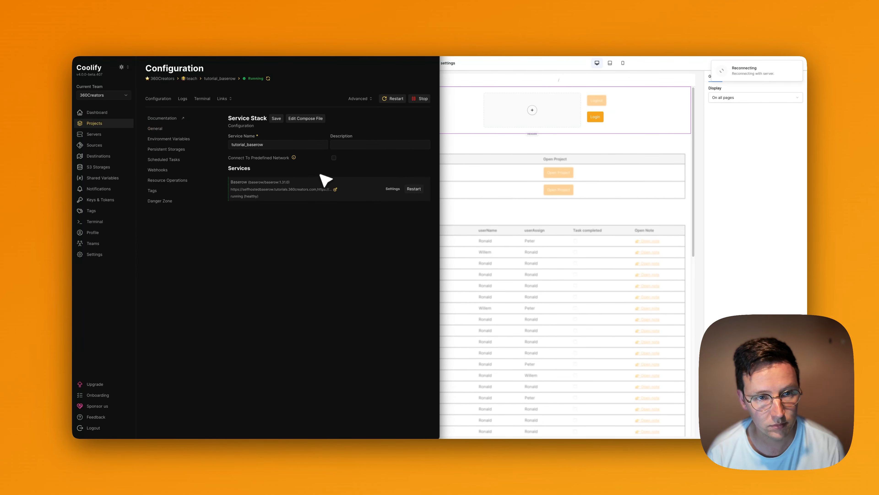
click(269, 79)
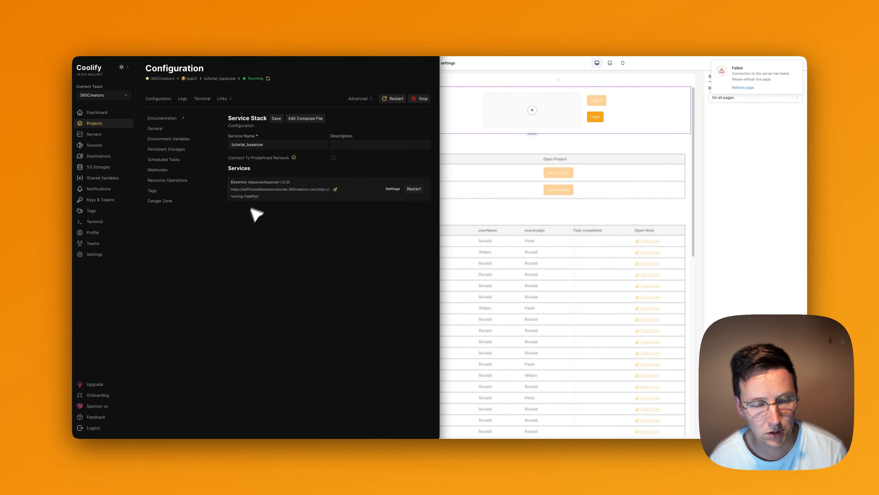
click(709, 197)
click(229, 231)
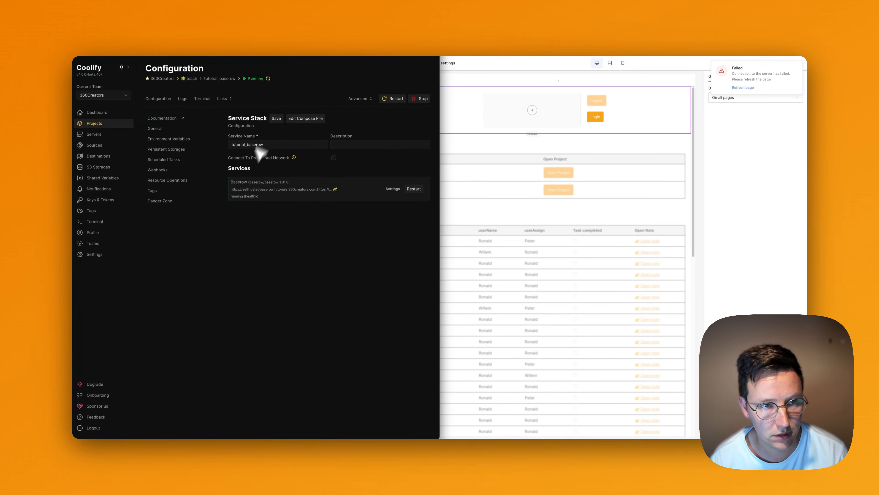
click(495, 133)
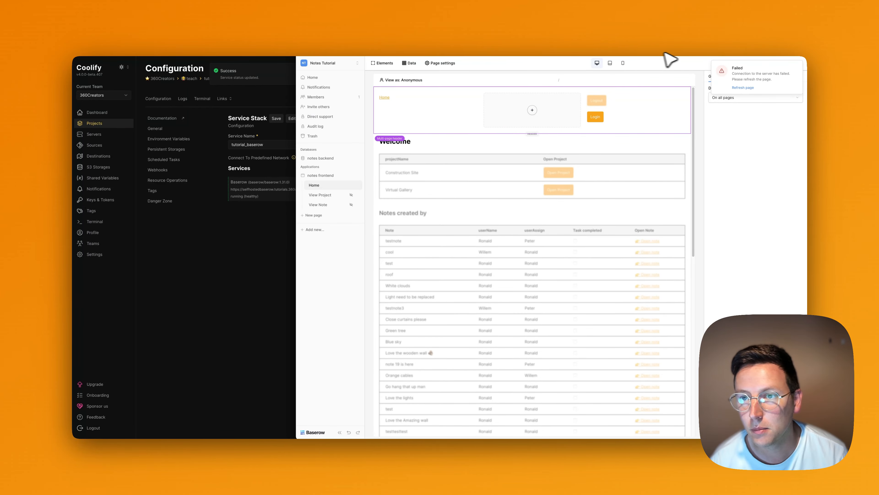
Load awesomenotes.360creators.com, log in with the autofilled credentials, and make the browser fullscreen.
key(super+r)
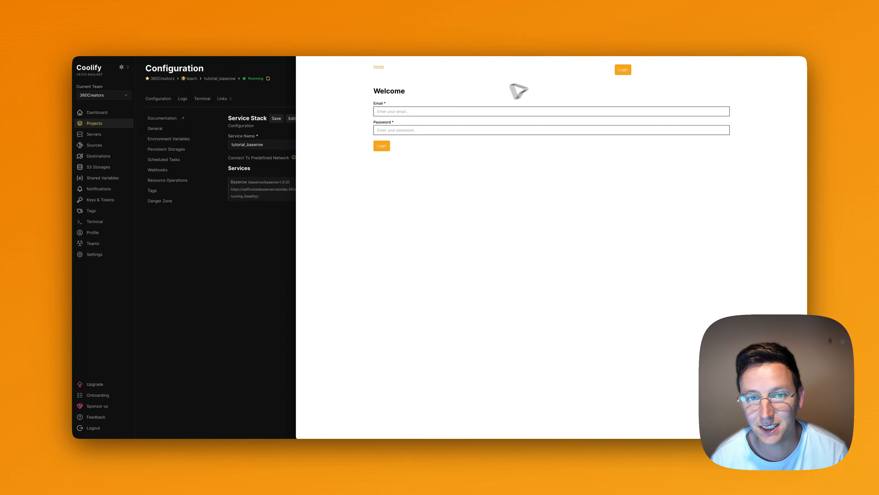
drag(297, 33, 342, 94)
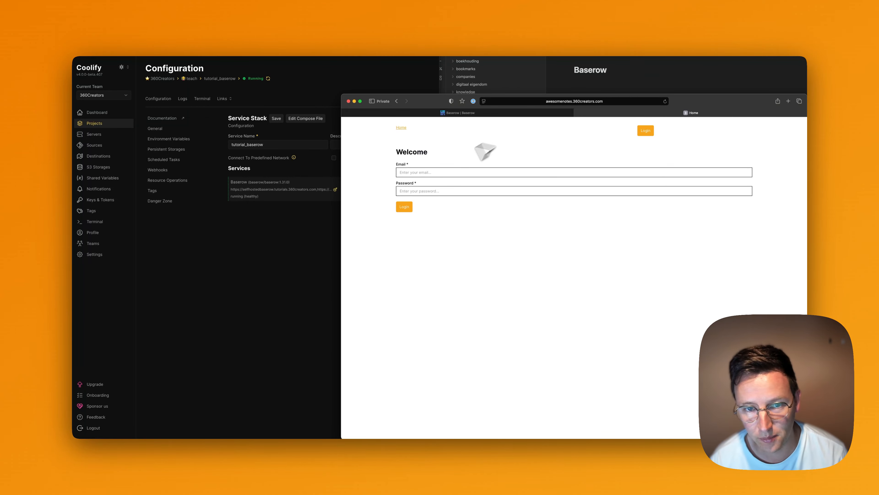
click(436, 173)
drag(746, 113, 711, 76)
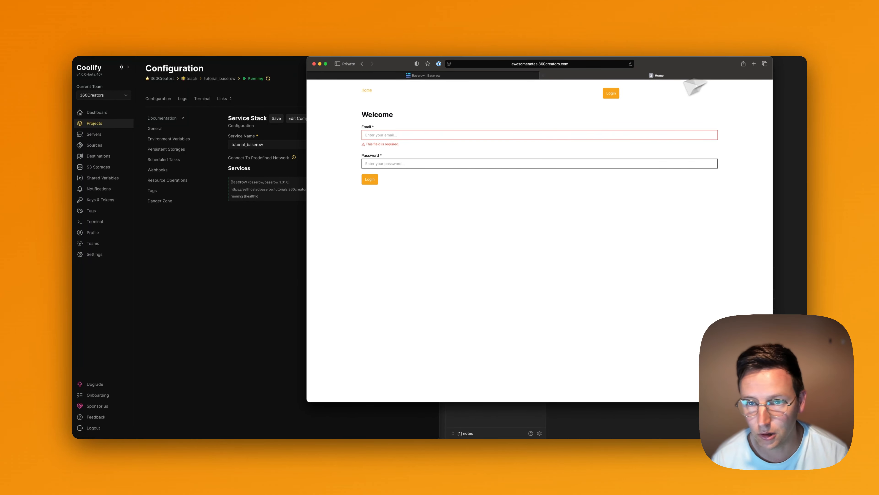
click(563, 135)
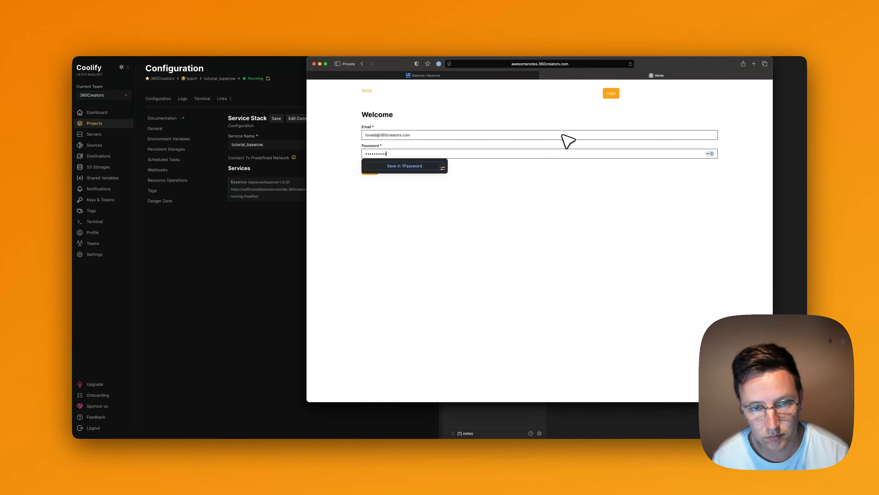
click(639, 217)
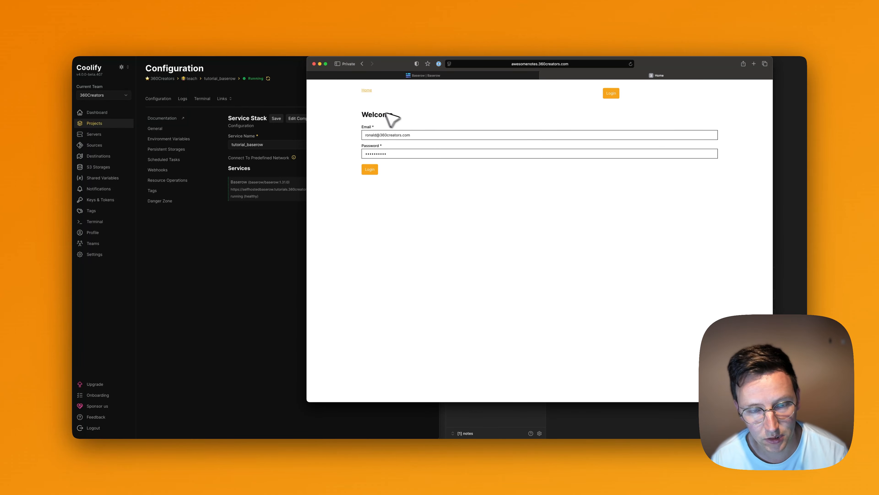
click(373, 168)
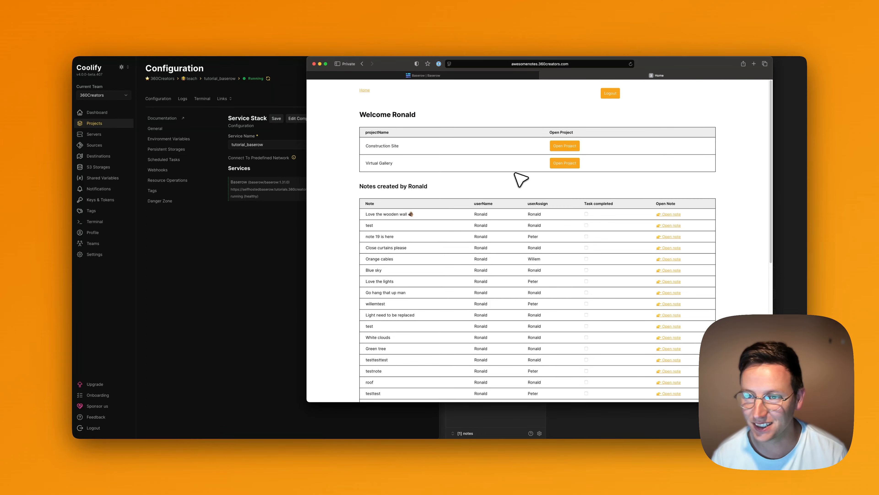
click(325, 64)
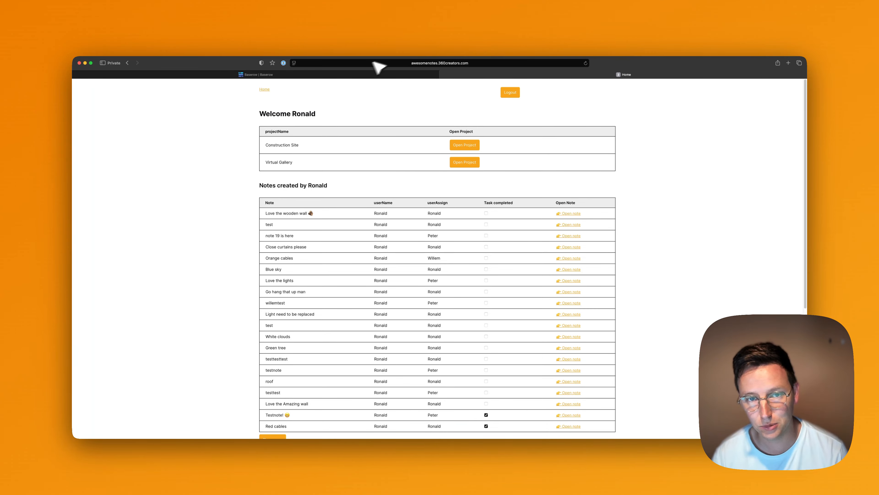
Scroll the published Home page to review the Construction Site and Virtual Gallery projects and notes.
scroll(365, 115, down, 2)
scroll(362, 115, up, 2)
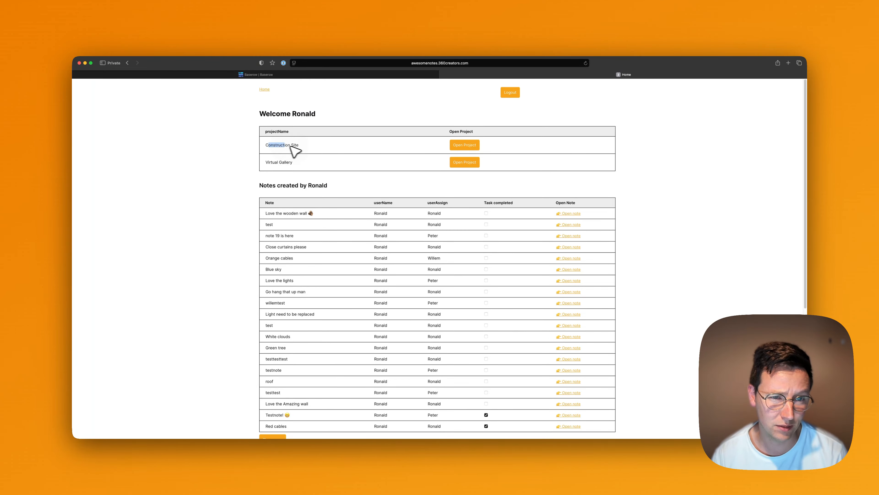
click(323, 147)
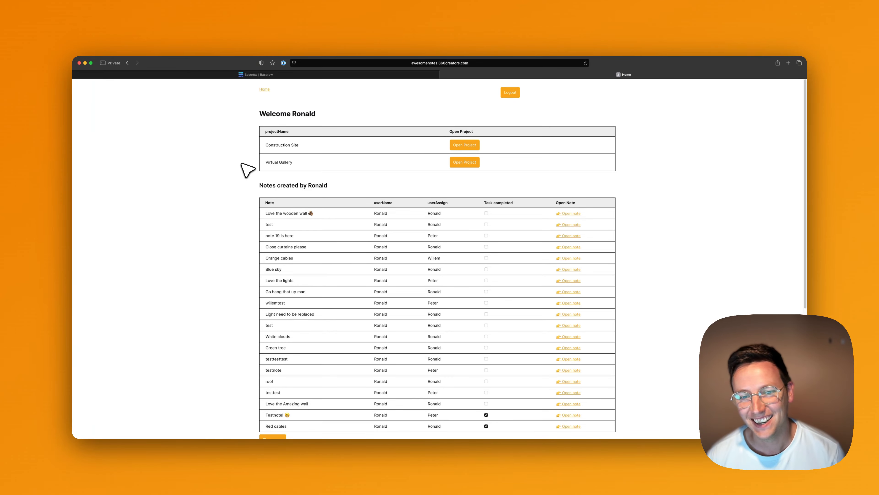
scroll(248, 170, down, 1)
scroll(248, 170, down, 10)
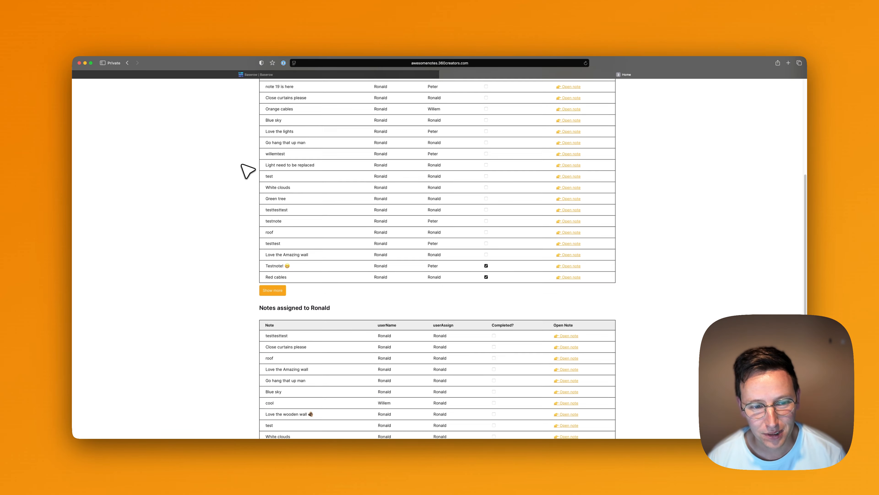
scroll(248, 169, up, 12)
scroll(248, 170, down, 2)
scroll(248, 170, down, 6)
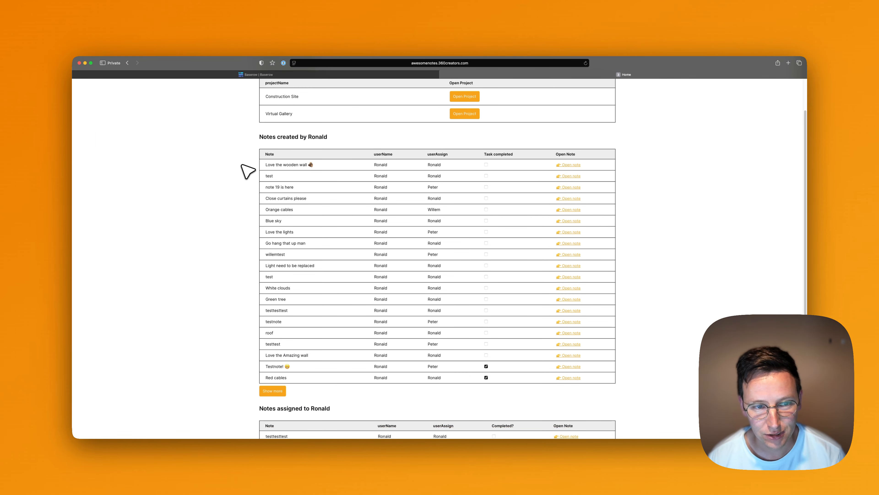
scroll(248, 170, up, 7)
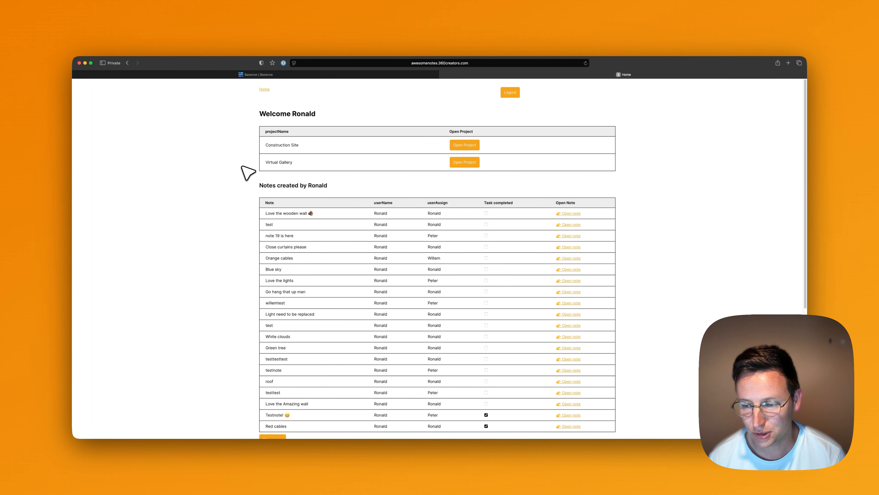
In the Construction Site project, frame a spot in the 360° view and capture it for a new note.
click(468, 145)
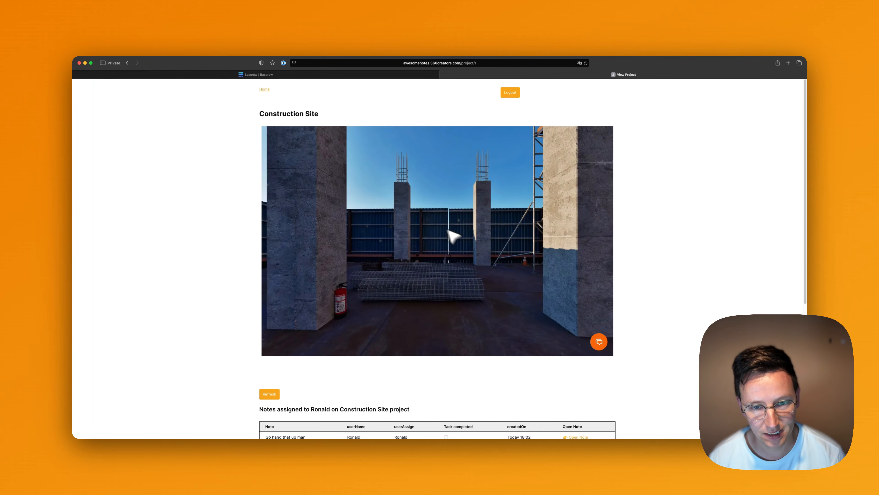
drag(479, 208, 361, 201)
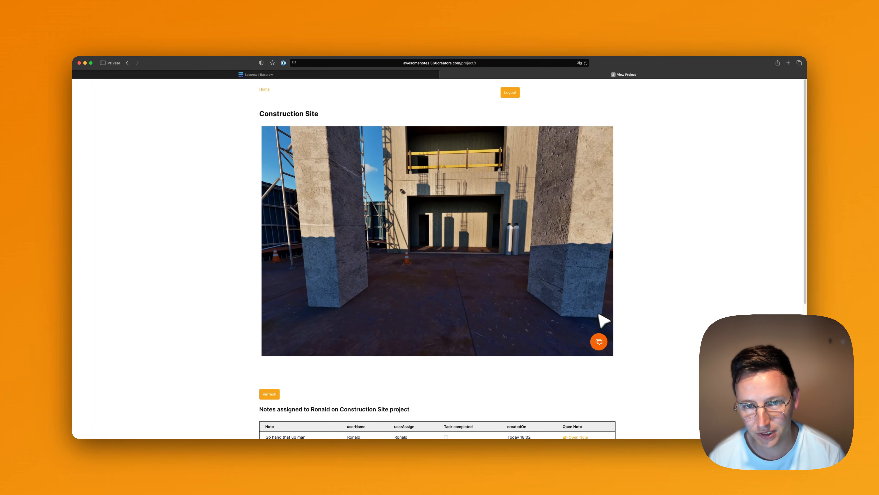
click(601, 337)
drag(528, 268, 522, 330)
click(437, 285)
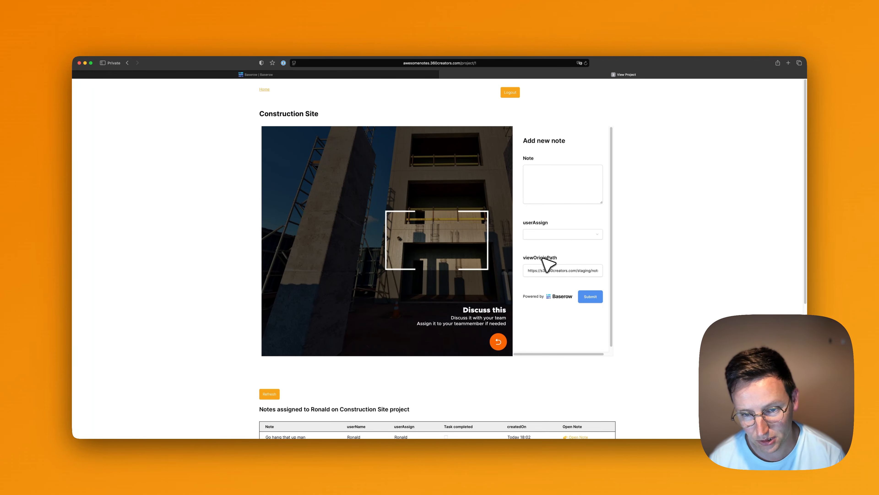
Launch 3DVista Virtual Tour through Spotlight.
mouse_move(495, 438)
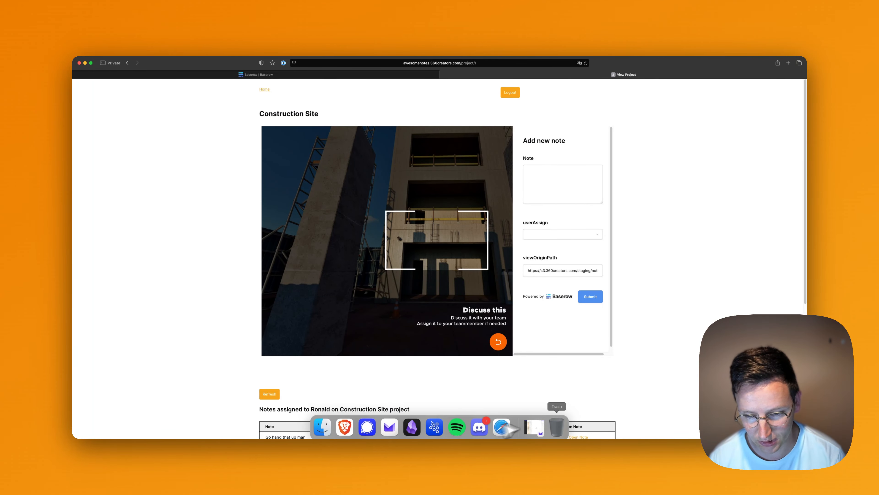
key(super+space)
text(3d)
key(Return)
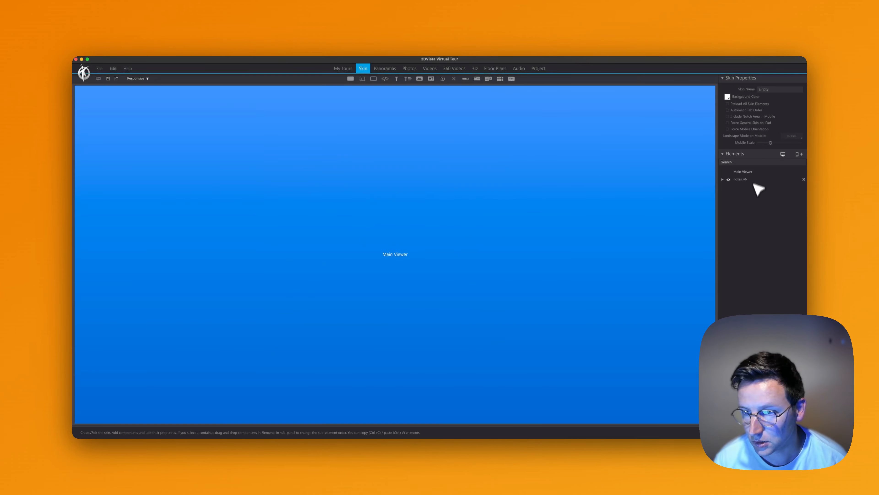
In notes_v6's Execute Javascript action, delete the stray XX from '&hide_projectIdXX'.
click(748, 180)
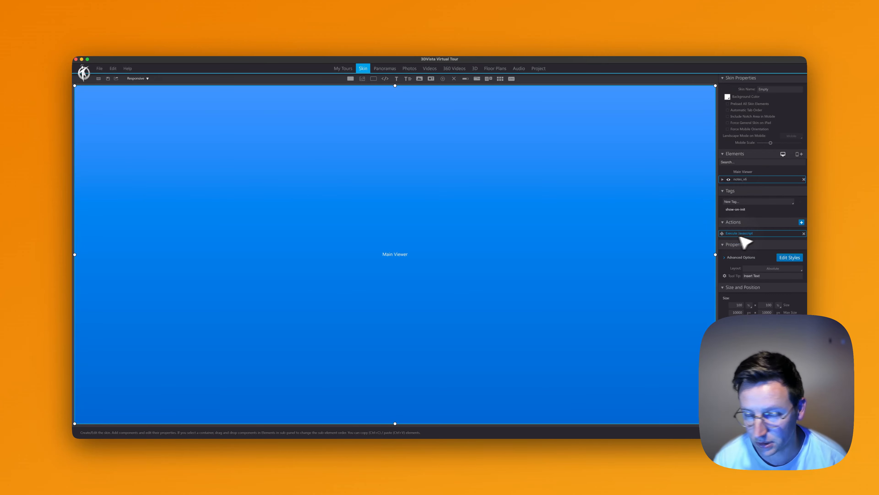
click(743, 234)
scroll(435, 267, down, 5)
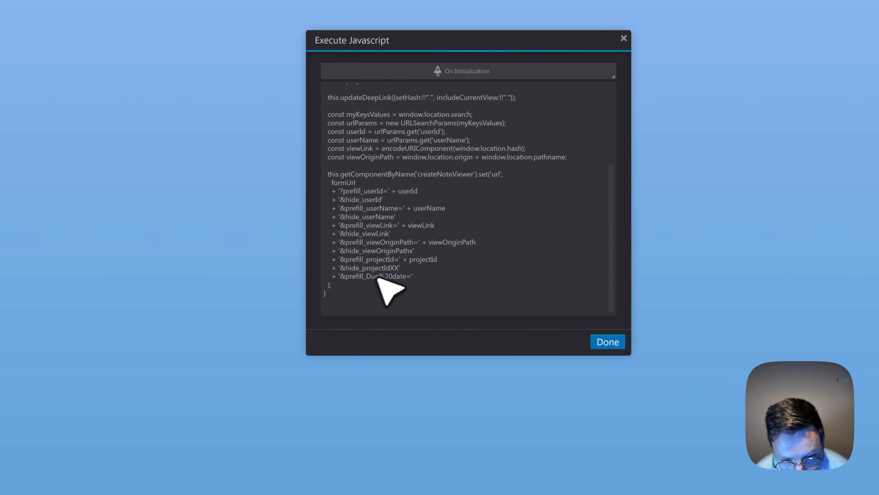
click(393, 269)
key(Right)
key(BackSpace)
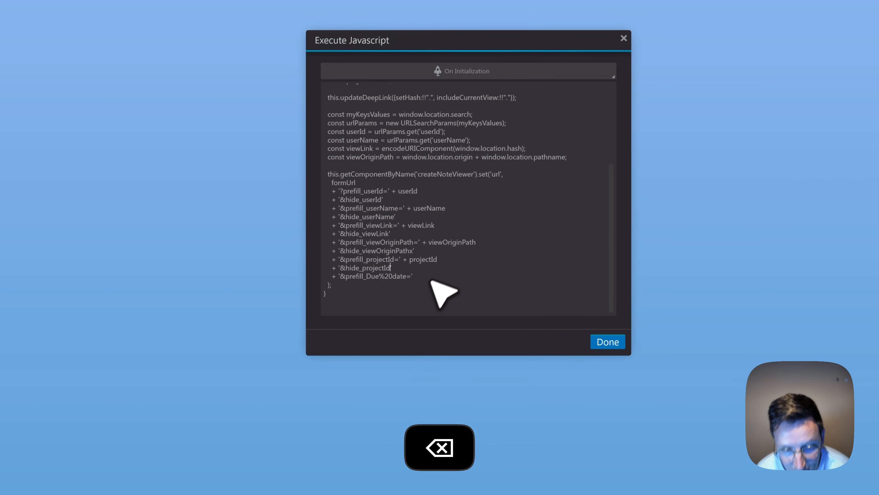
key(BackSpace)
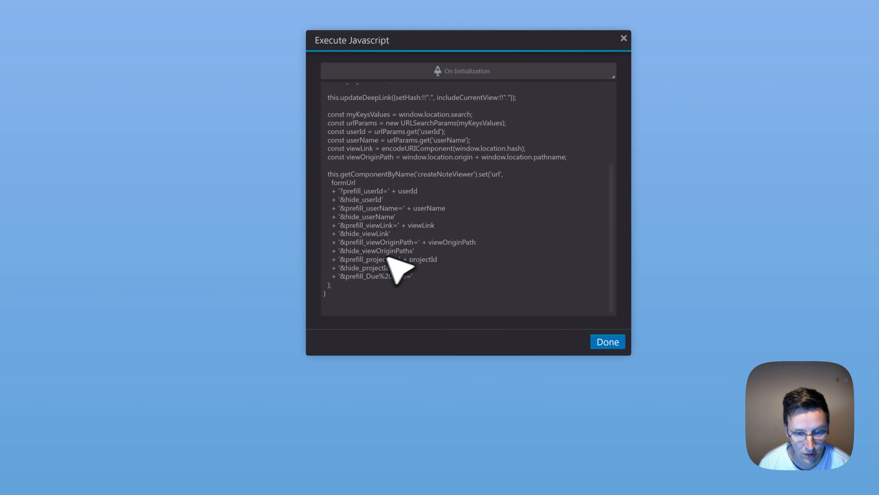
Highlight the prefill_userId parameter name in the script.
click(374, 191)
double_click(376, 190)
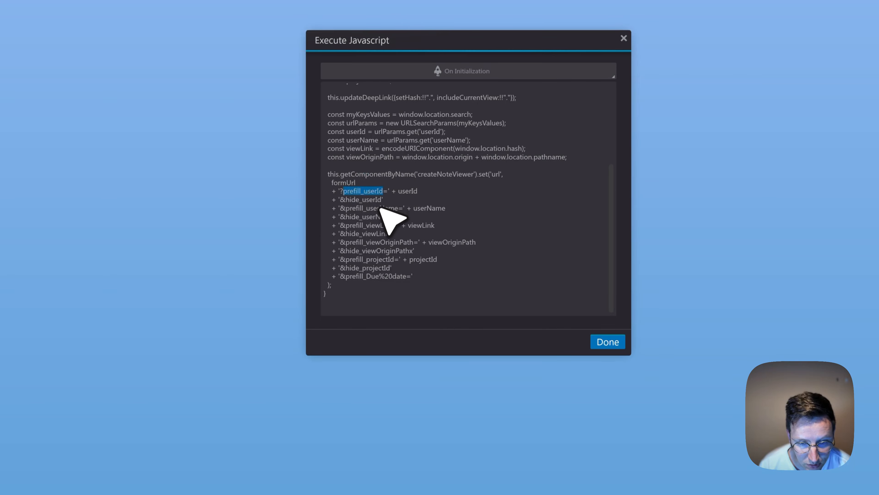
click(404, 200)
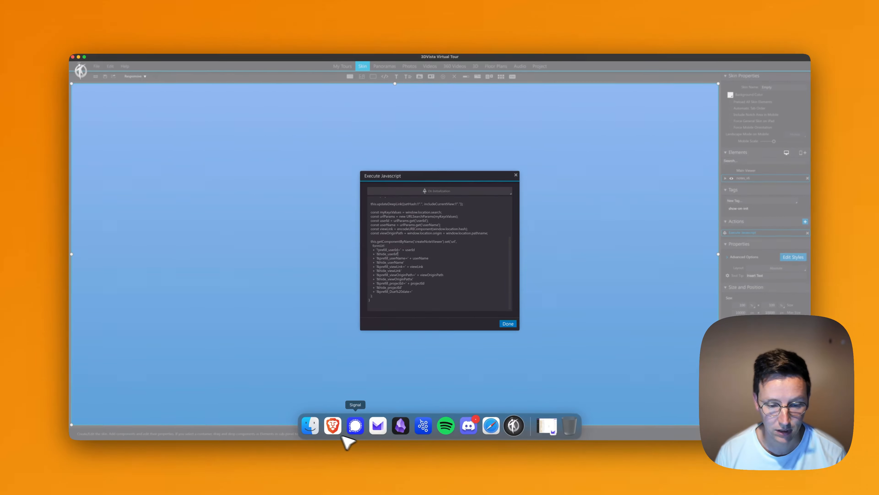
Open the notes table in Baserow's notes database and reload the page.
click(332, 426)
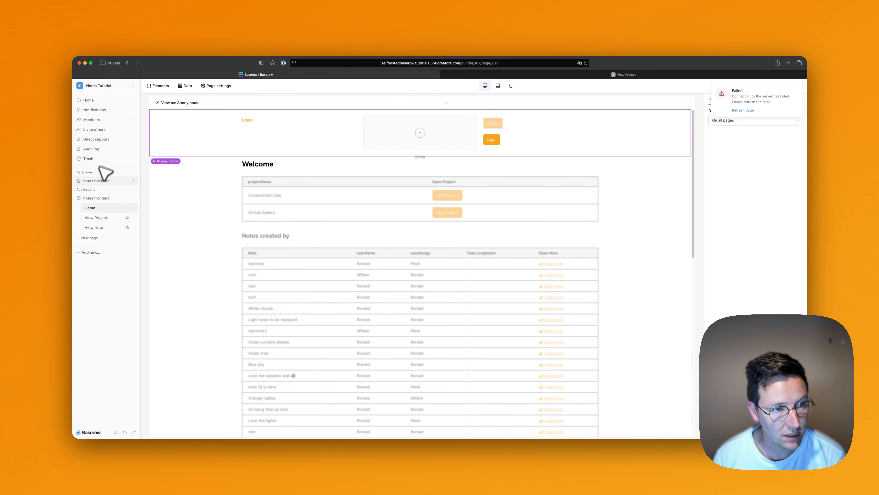
click(98, 181)
click(101, 191)
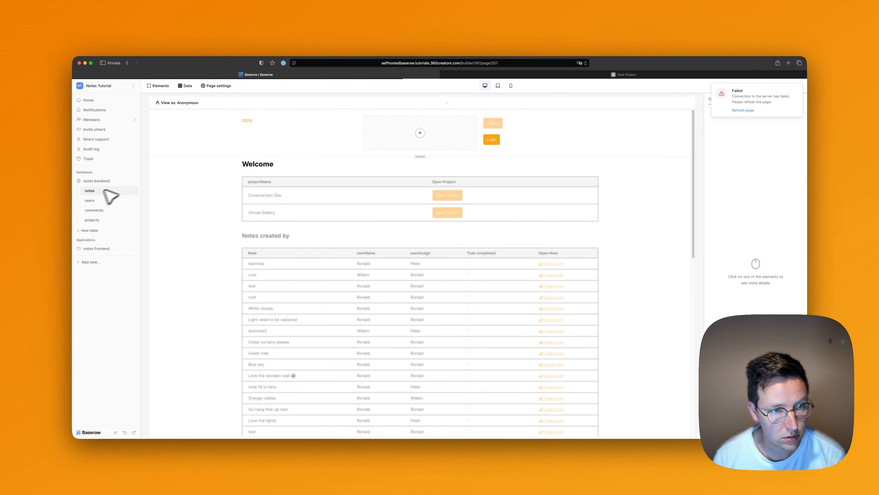
scroll(589, 211, right, 10)
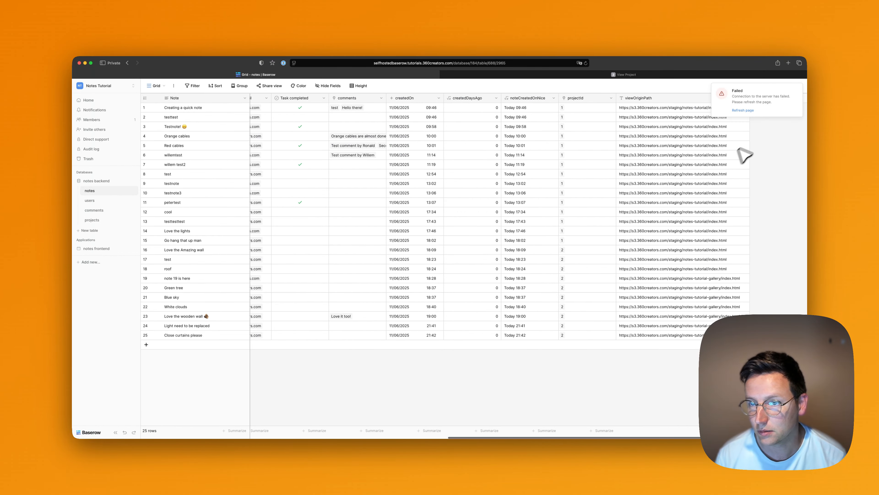
click(743, 110)
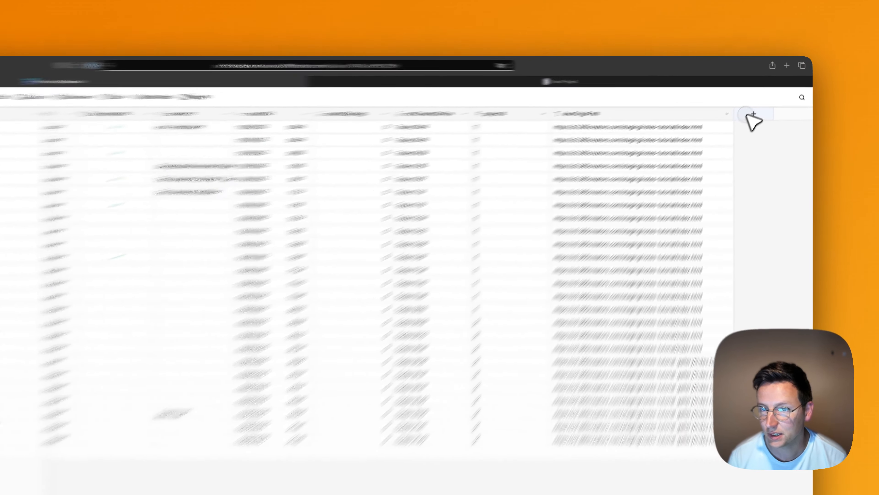
Create a Date field named 'Due date' in European format, without time, in the notes table.
click(746, 115)
text(dat)
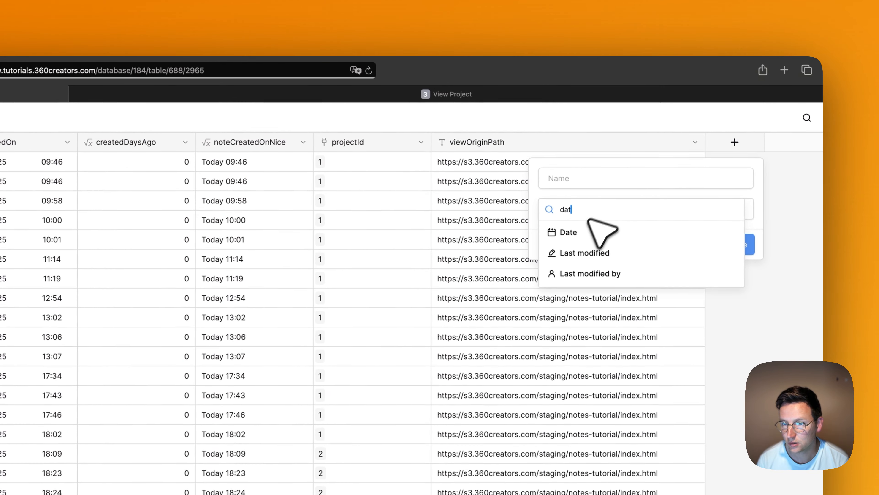
click(585, 228)
click(593, 176)
key(super+a)
key(super+Tab)
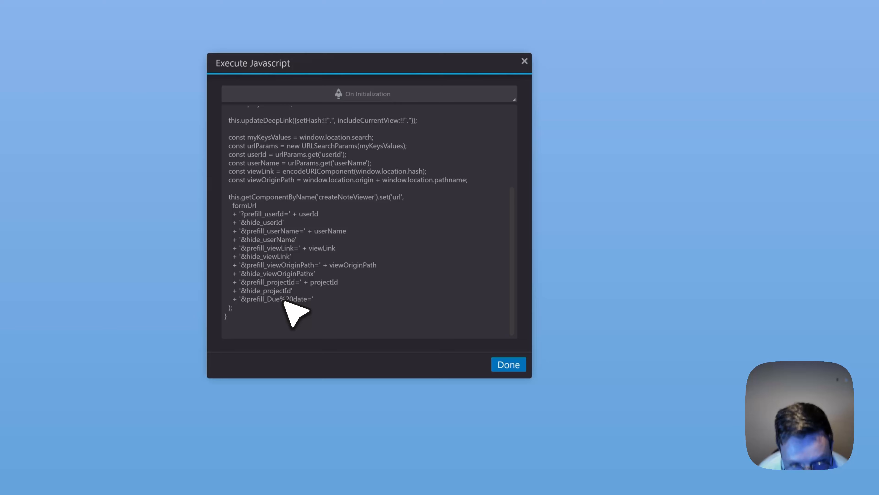
drag(282, 300, 289, 301)
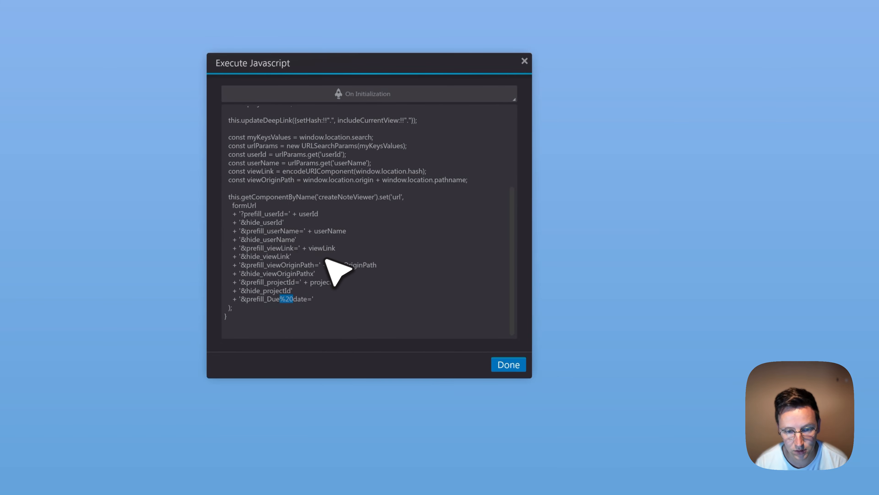
key(super+Tab)
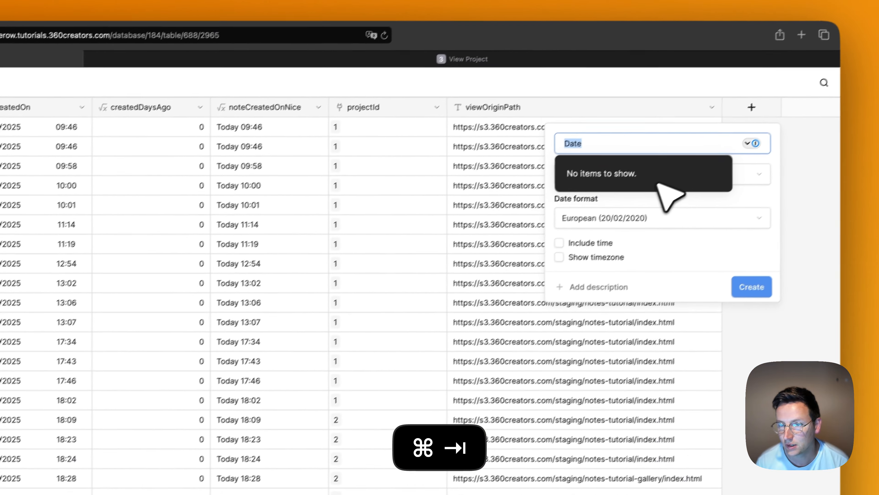
text(Due date)
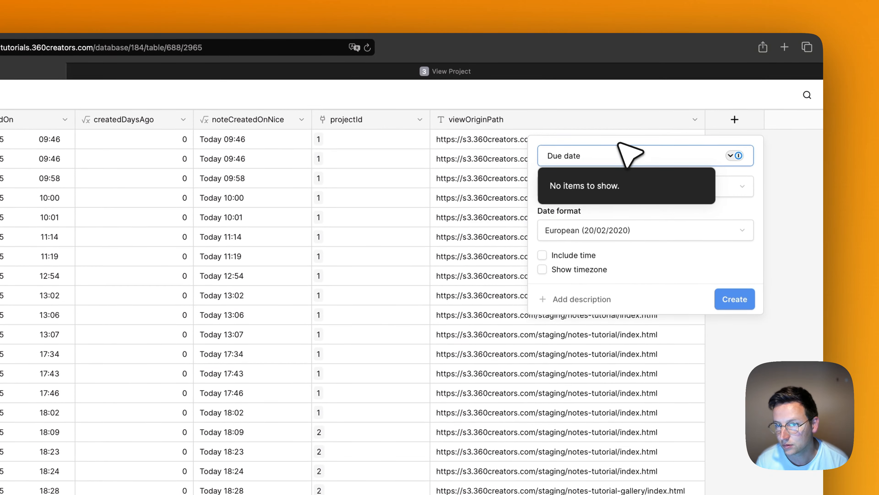
click(635, 130)
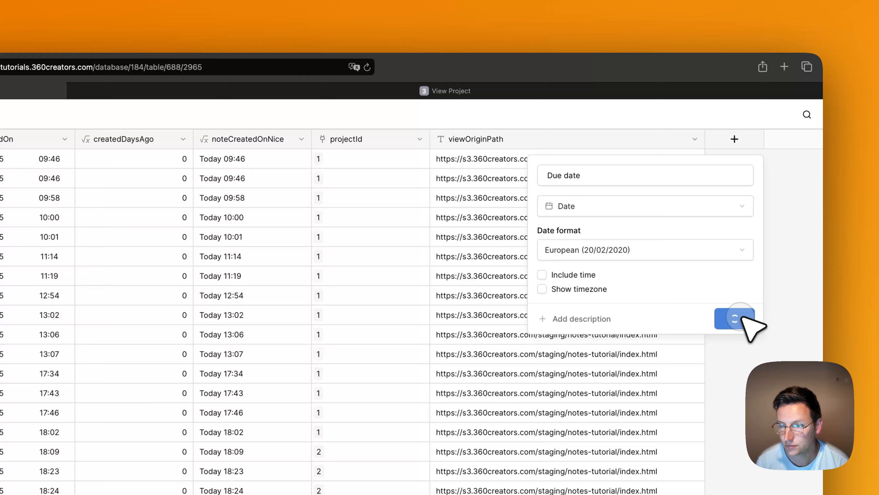
click(740, 301)
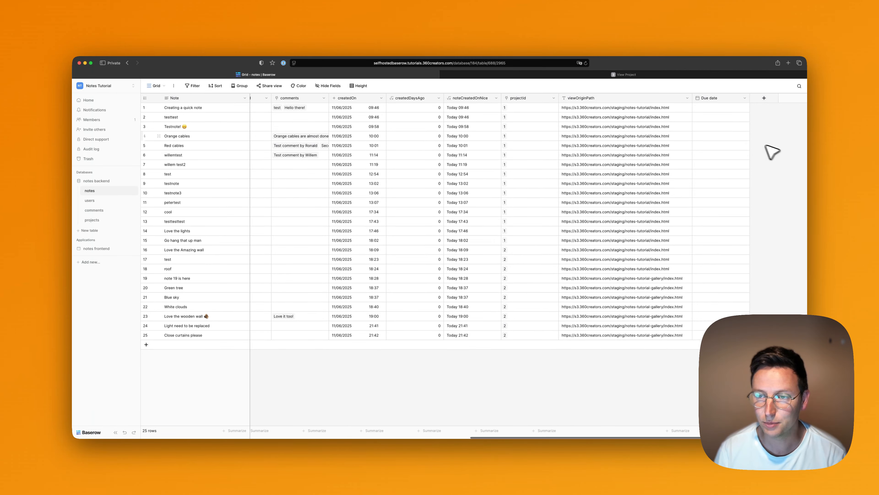
Add the Due date field to the Add new note form.
click(162, 89)
click(172, 134)
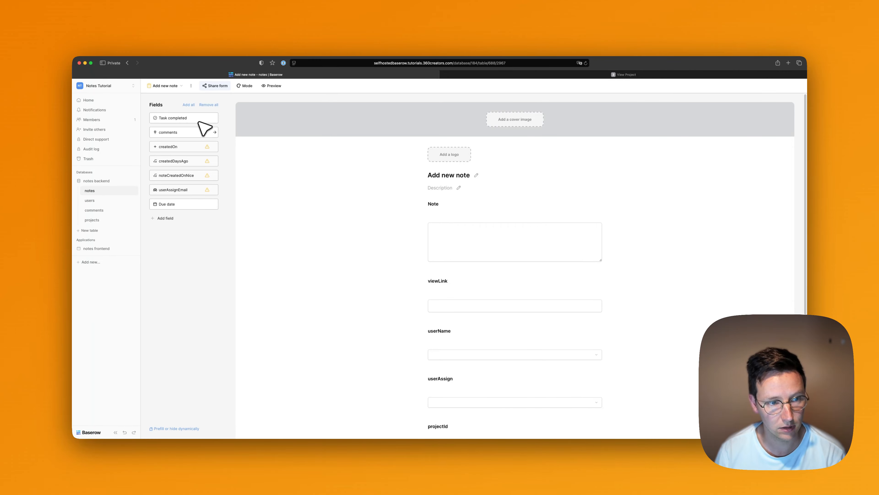
click(178, 204)
scroll(360, 253, down, 5)
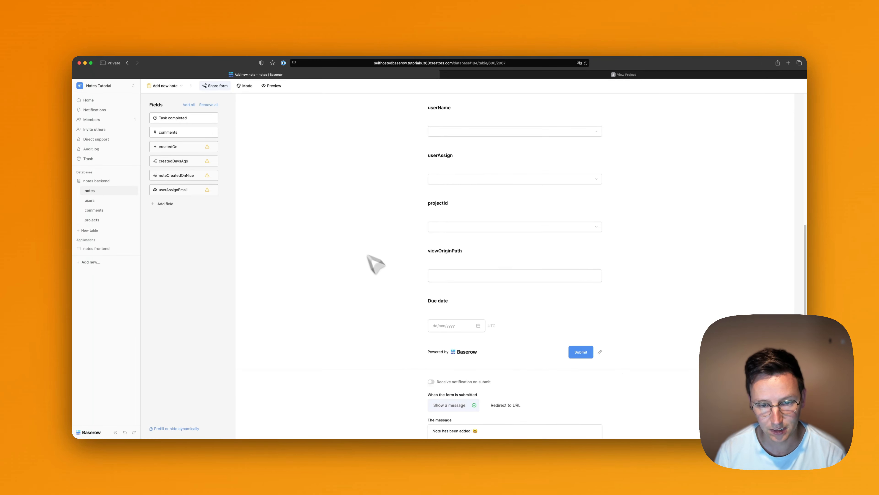
Check the Due date prefill line in the 3DVista script.
key(super+Tab)
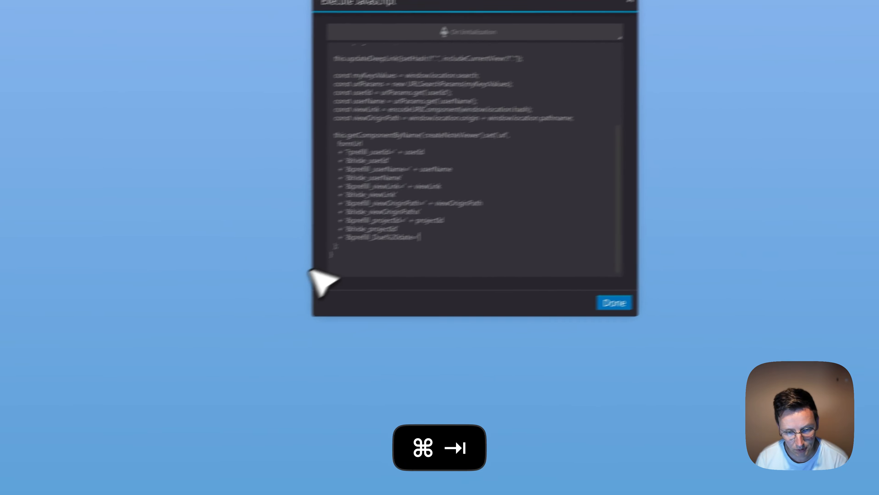
click(352, 237)
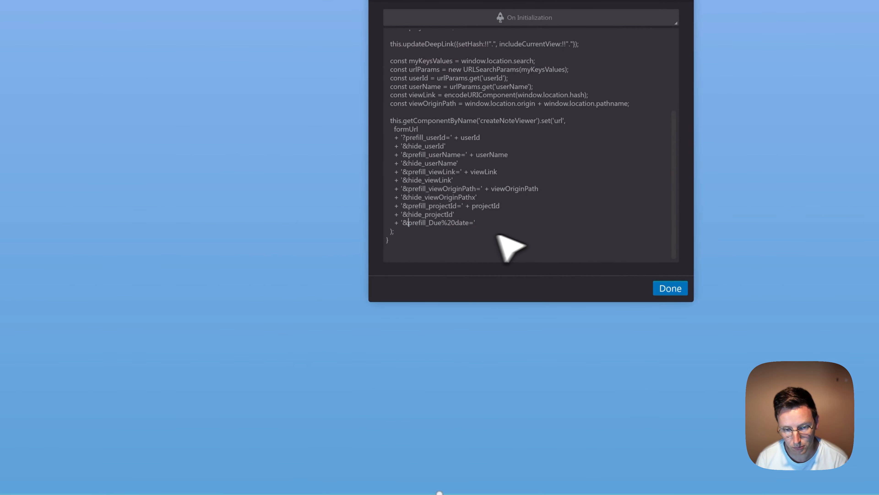
scroll(521, 227, up, 5)
key(super+Tab)
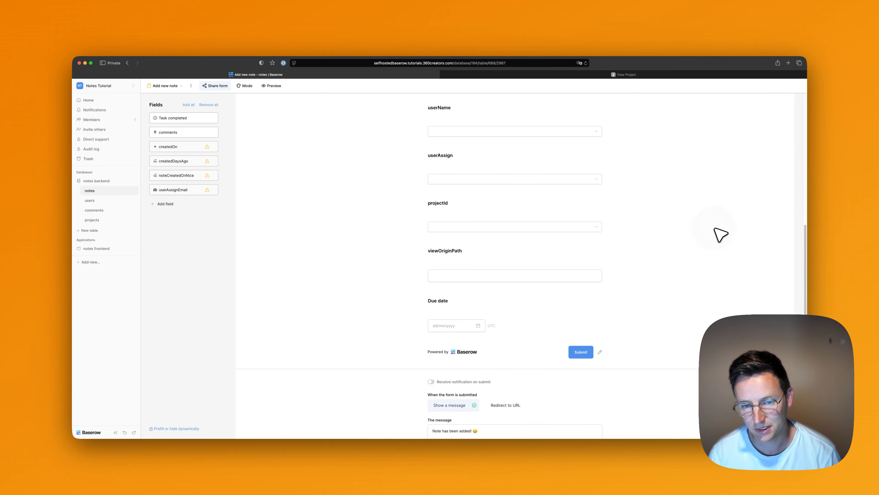
Switch the notes table back to its Grid view.
scroll(471, 274, up, 1)
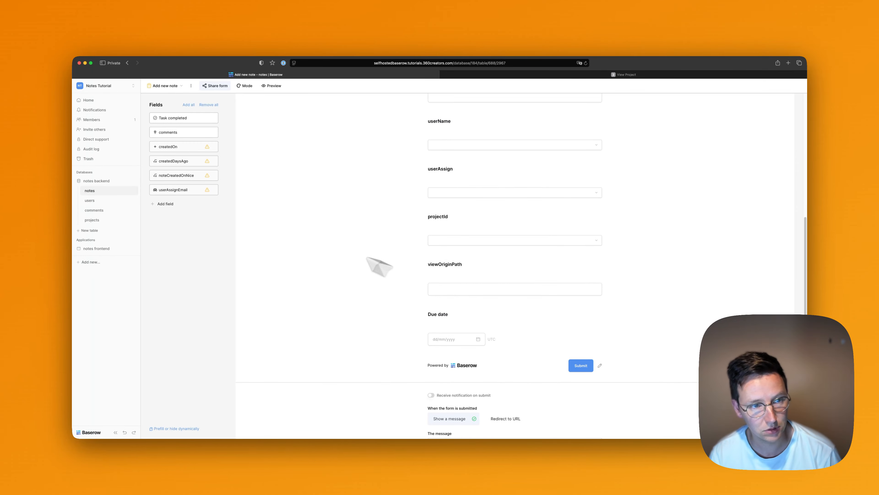
click(170, 87)
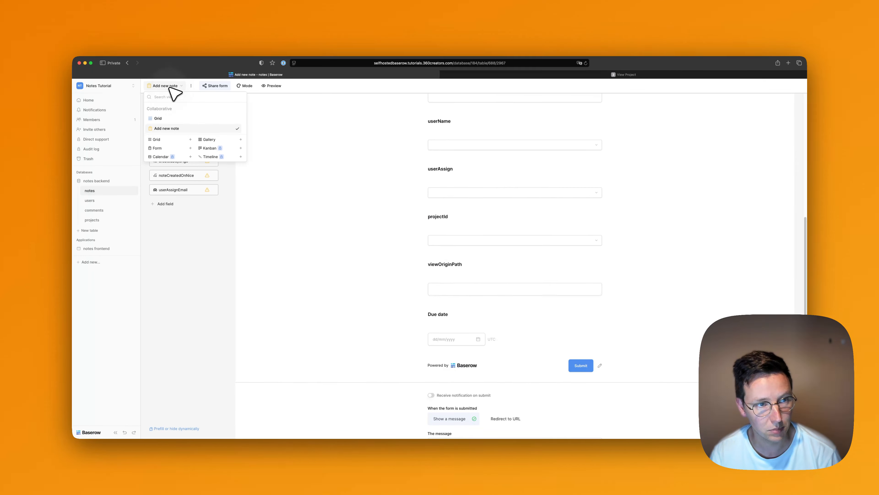
click(167, 118)
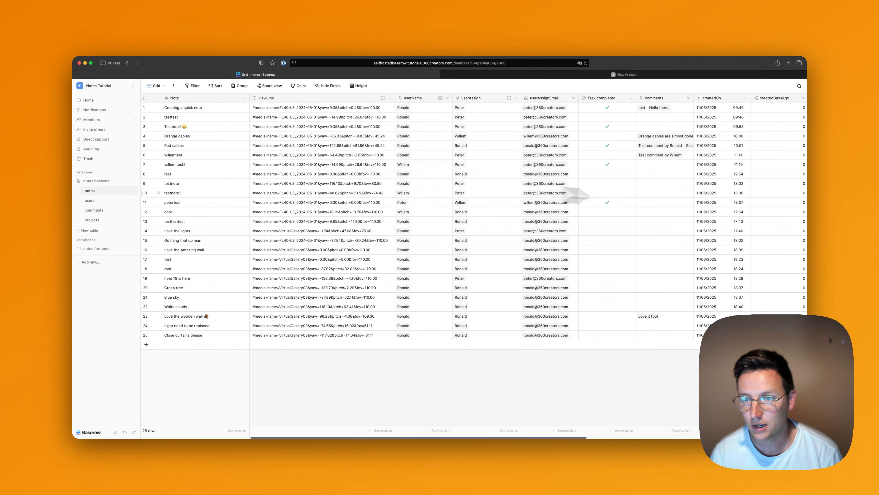
Create a File field in the notes table after Due date.
scroll(578, 195, right, 10)
click(764, 98)
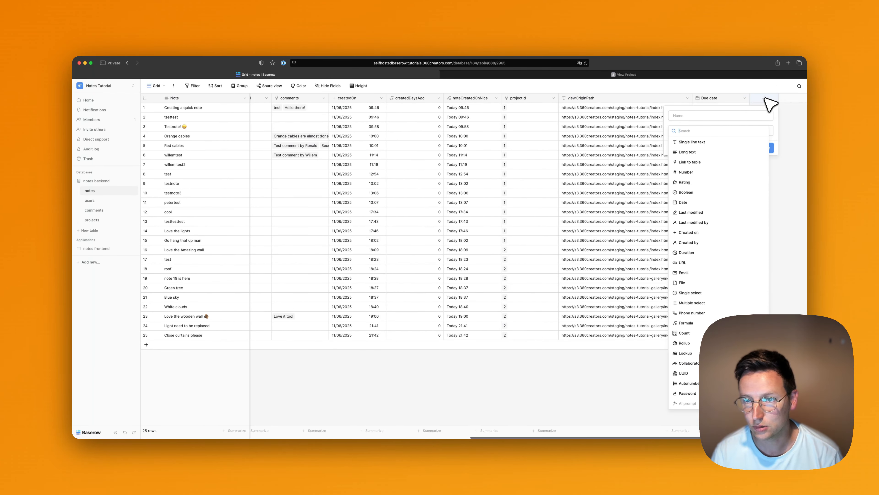
text(atta)
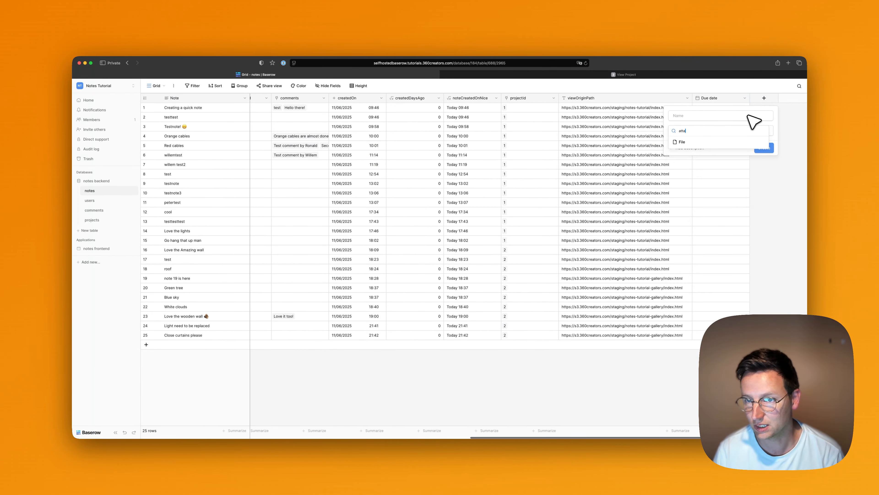
click(687, 142)
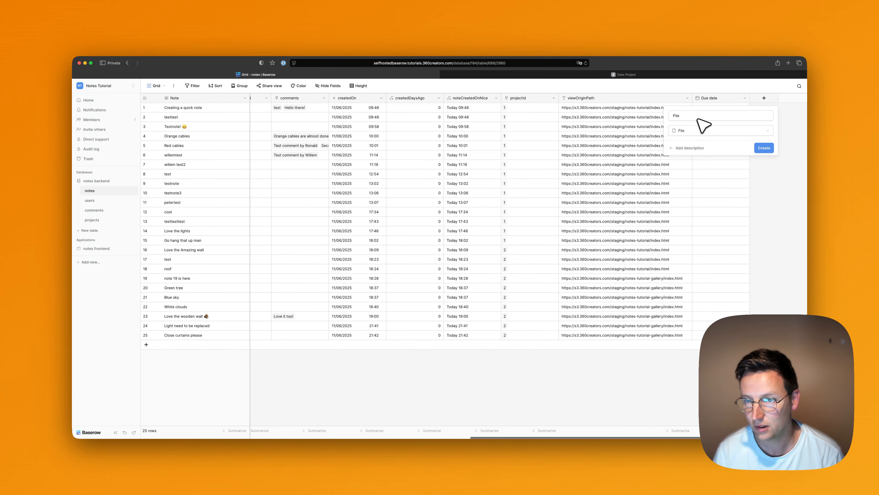
click(765, 149)
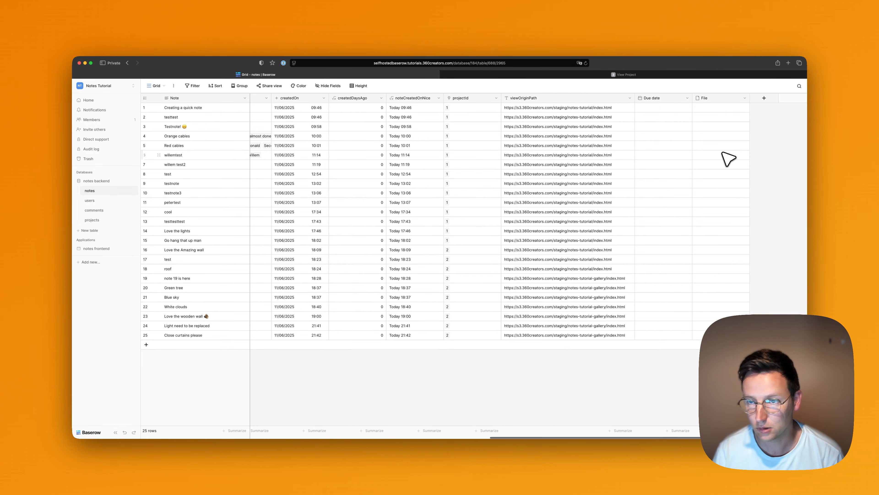
Add the File field to the Add new note form.
click(156, 86)
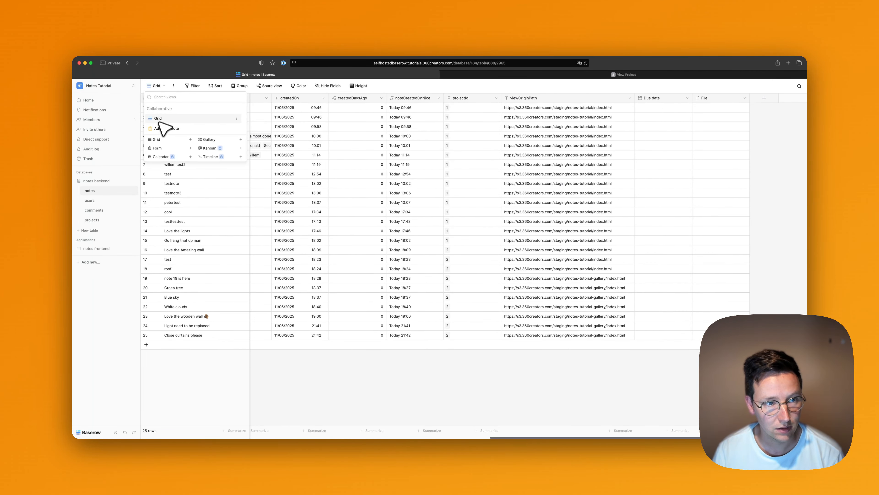
click(168, 134)
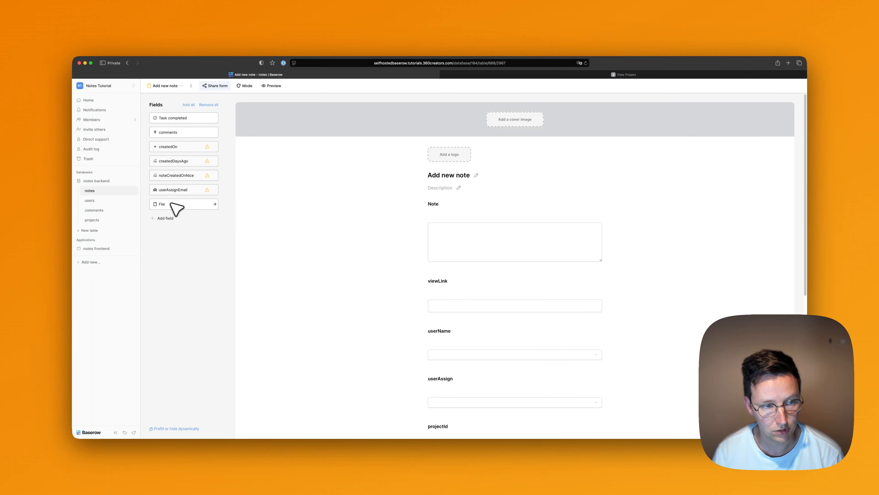
click(172, 204)
scroll(399, 249, down, 10)
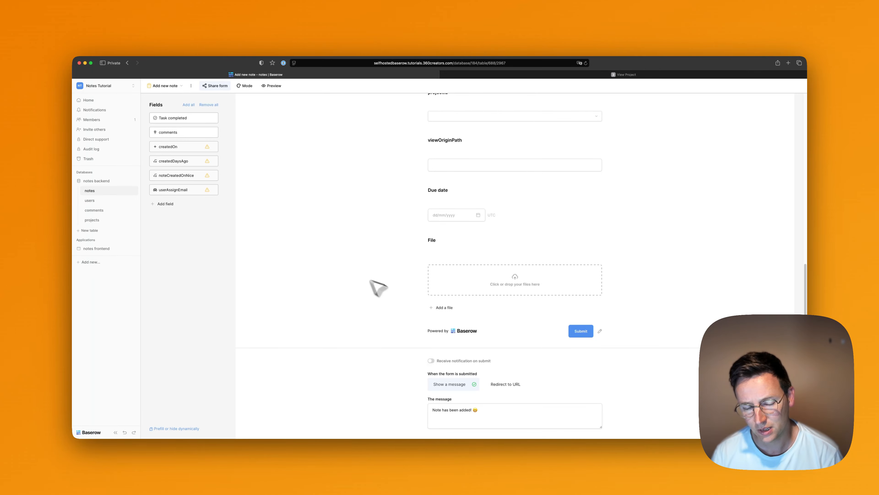
scroll(384, 297, up, 6)
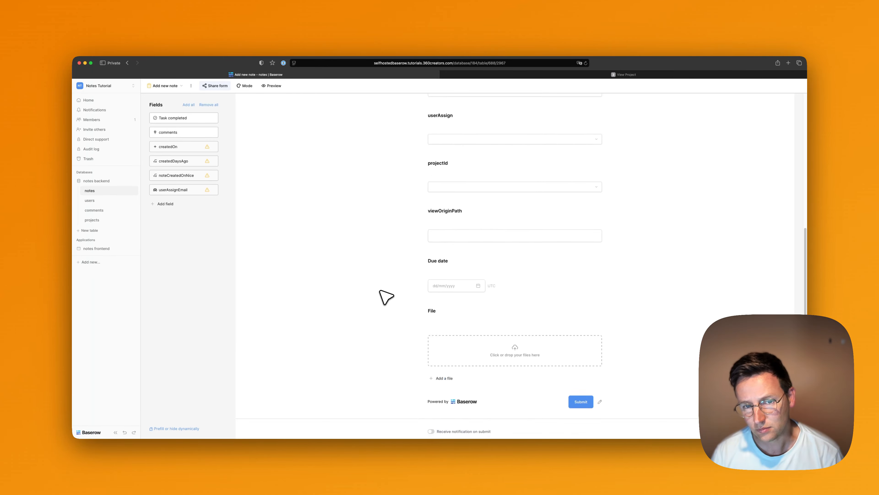
scroll(378, 291, down, 6)
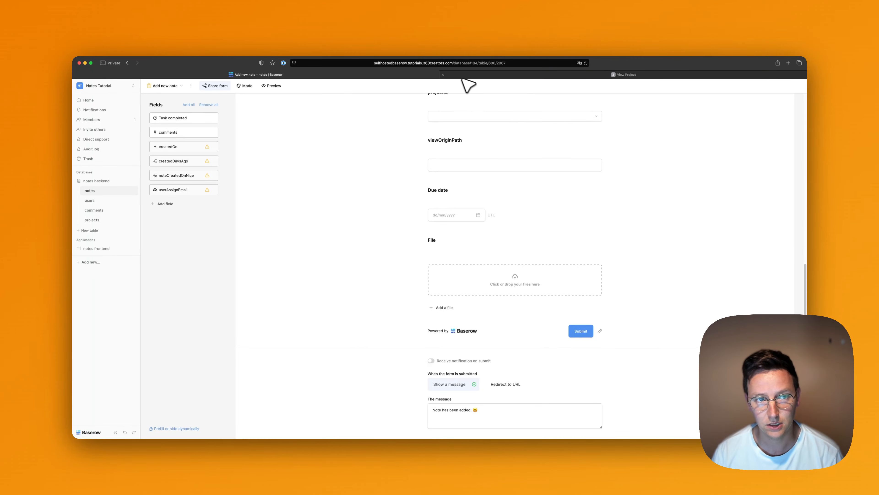
Load baserow.io/pricing in a new tab and show the Self-host (you host) plans.
key(super+t)
text(baserow.io/p)
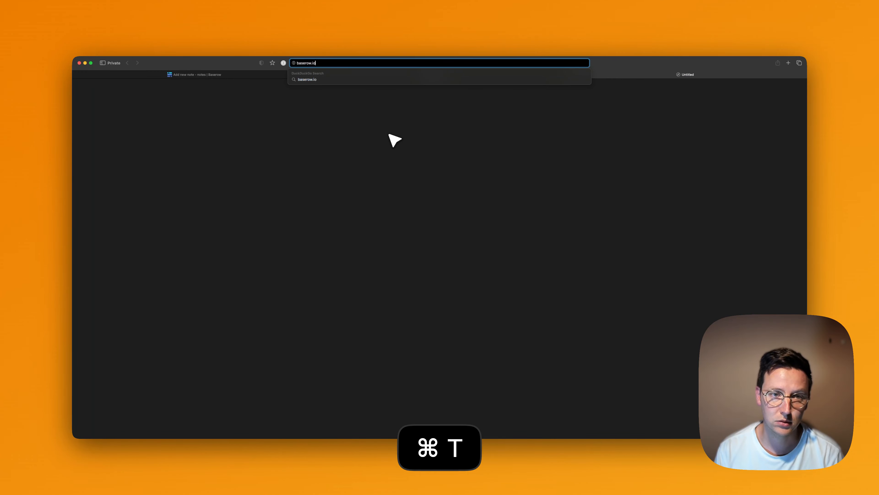
text(ricing)
key(Return)
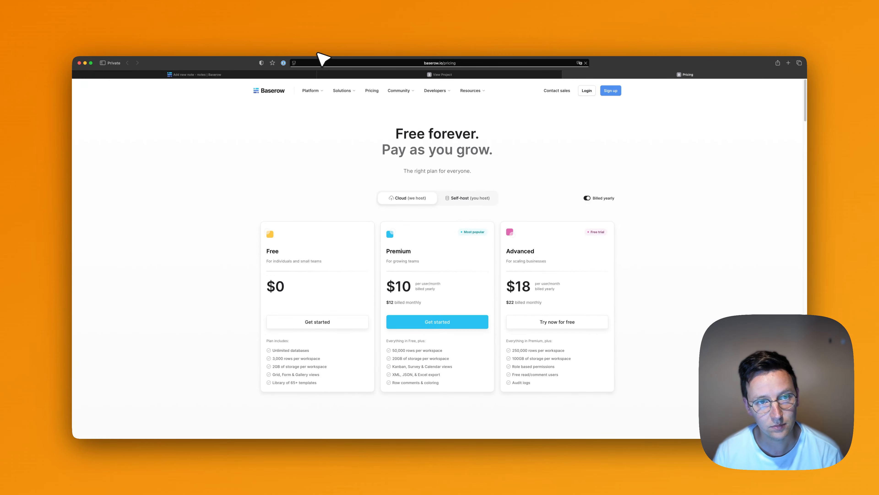
mouse_move(311, 60)
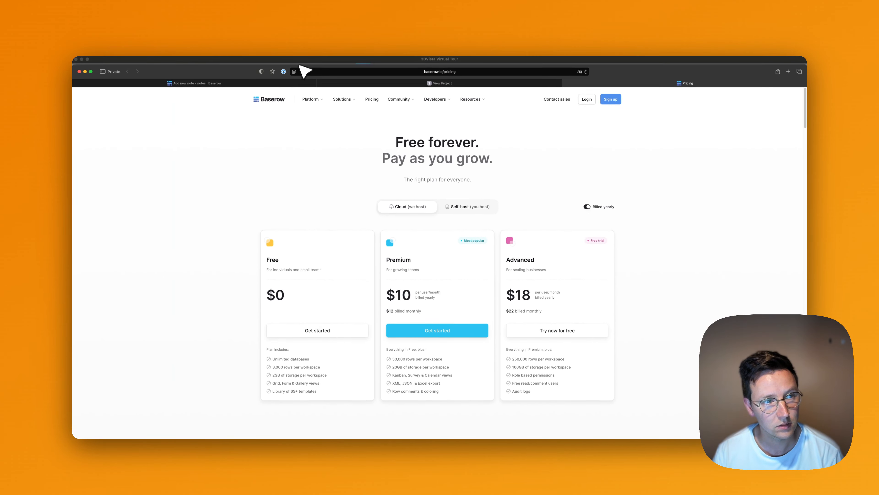
click(466, 198)
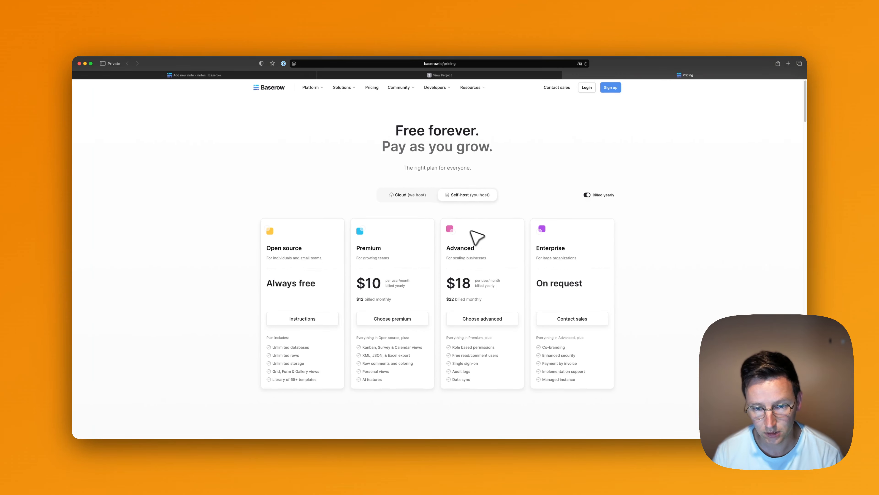
scroll(470, 236, down, 1)
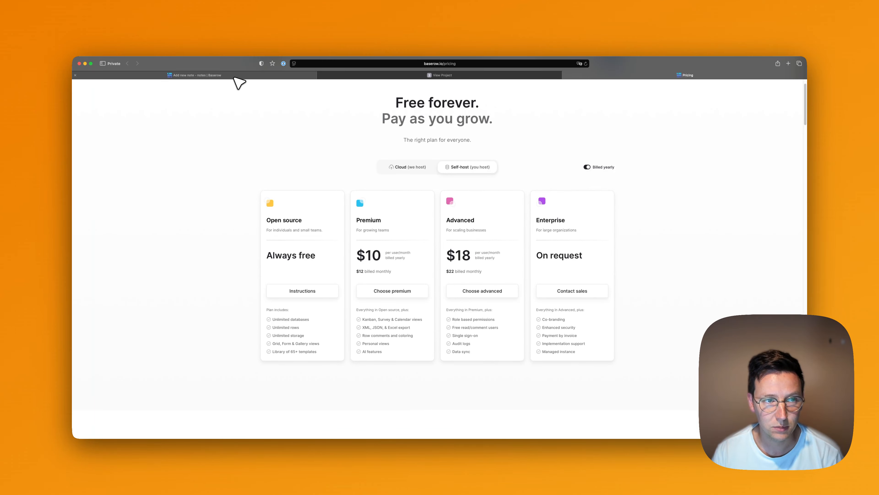
Move between the Add new note form, the pricing page and the View Project page tabs.
click(235, 76)
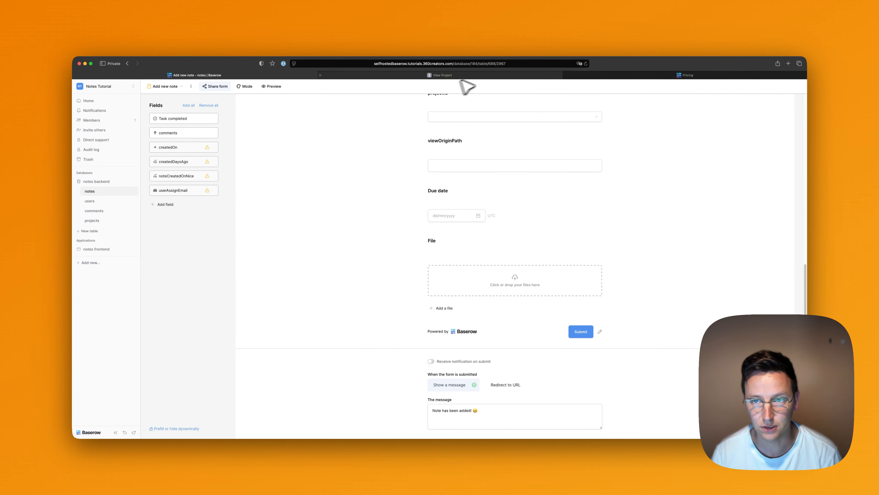
click(623, 75)
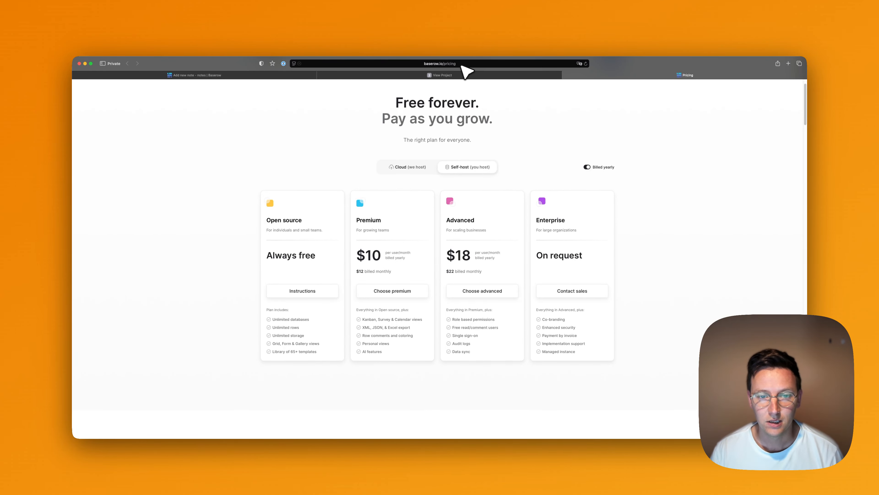
click(430, 75)
Return from the form and switch the notes table to its Grid view.
click(281, 76)
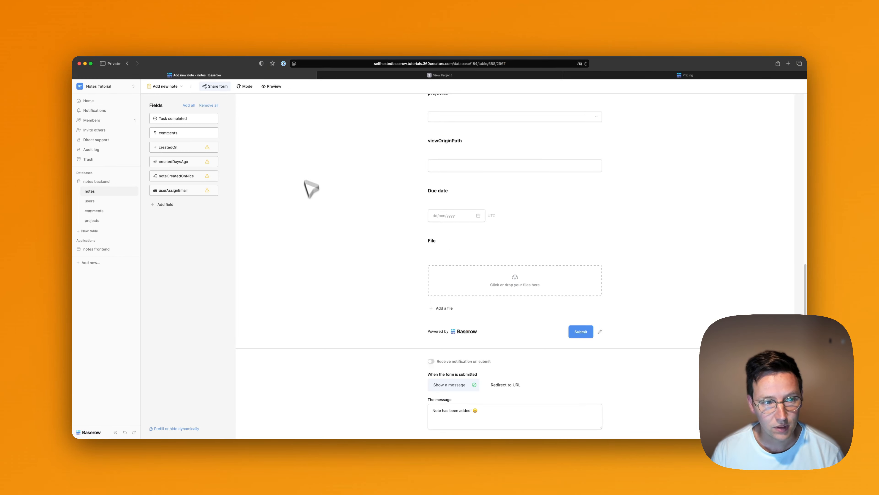
click(93, 201)
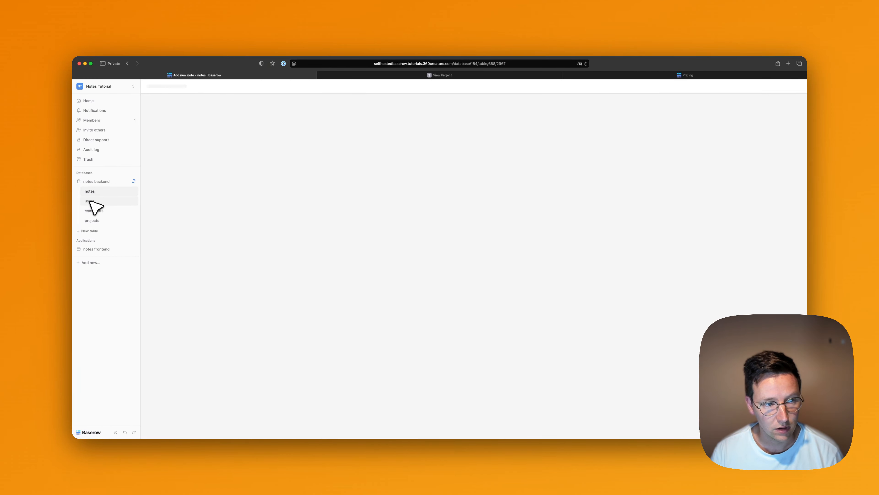
click(88, 193)
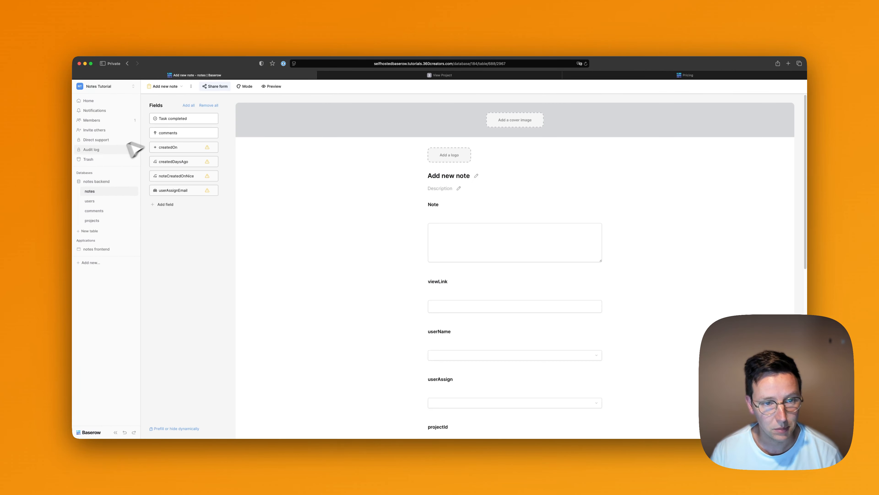
click(170, 87)
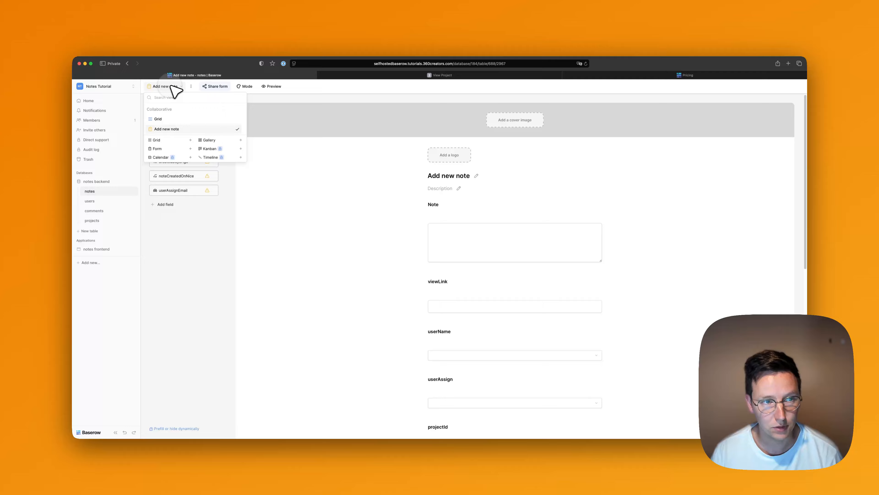
click(170, 121)
Scroll across the notes grid to check the Due date and File columns, then open the users table.
scroll(484, 194, right, 10)
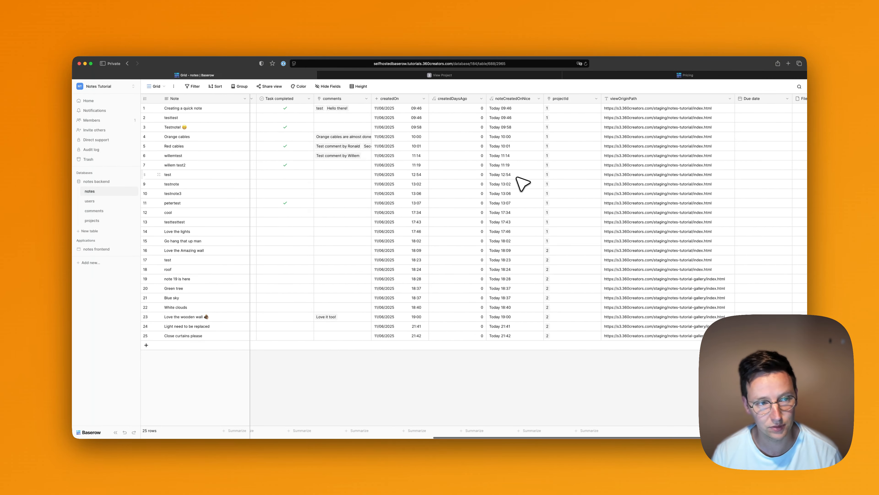
scroll(481, 173, left, 10)
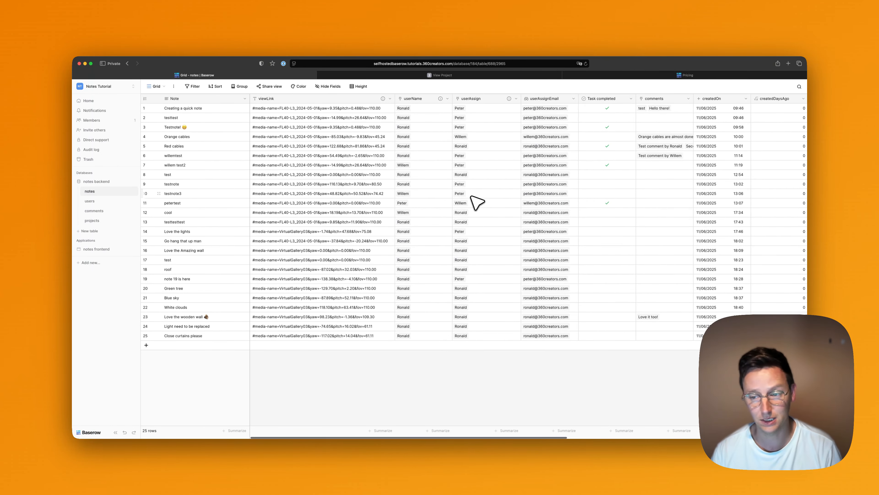
scroll(520, 196, right, 5)
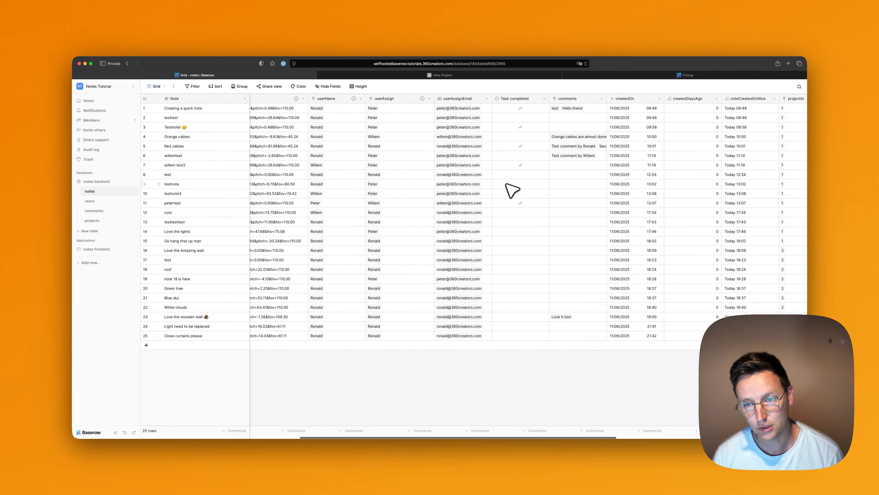
scroll(511, 189, right, 5)
scroll(512, 190, right, 1)
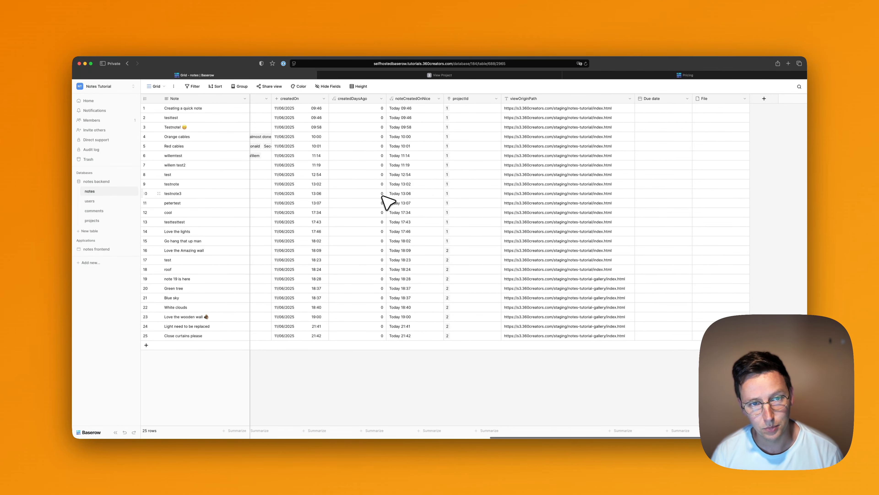
scroll(387, 201, left, 10)
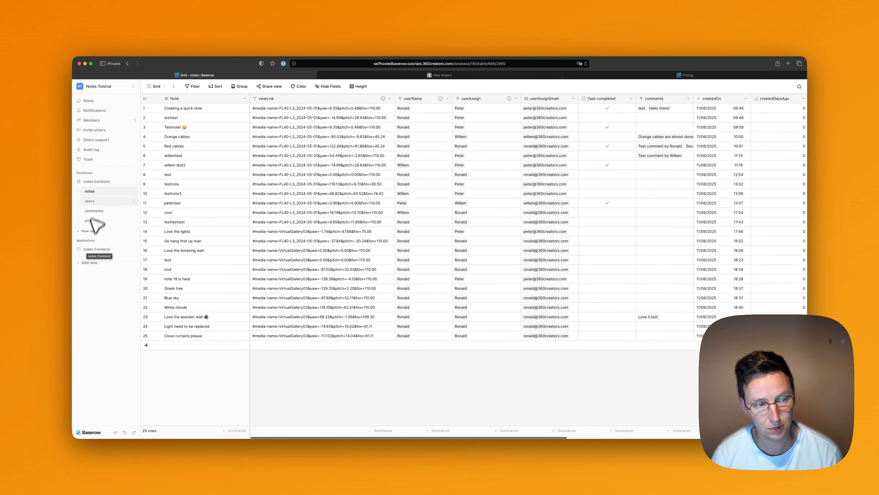
click(99, 201)
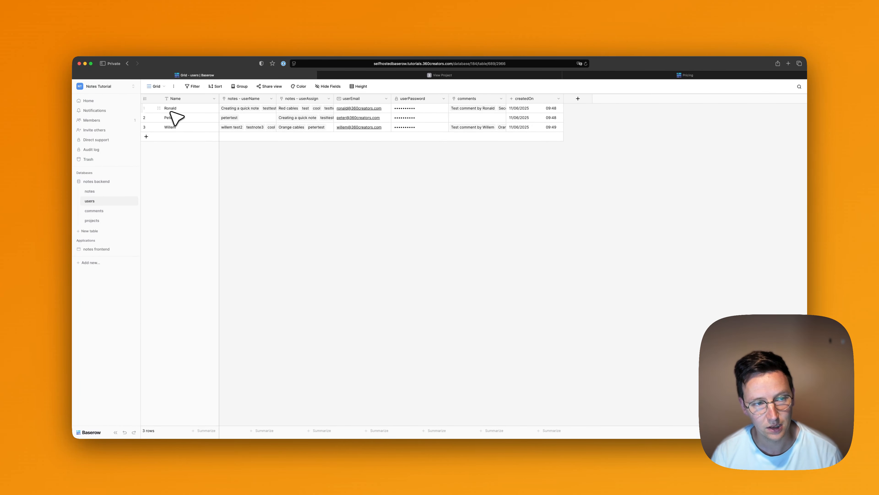
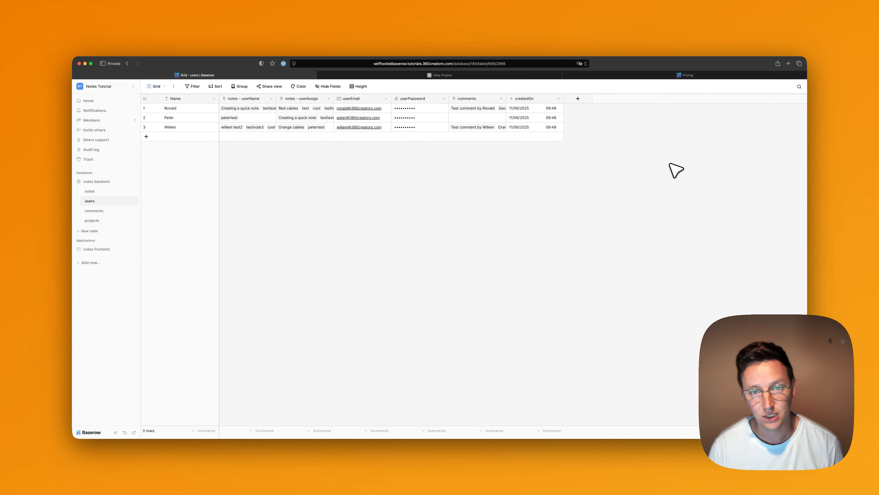
Search '3dvista notes' in a new tab and scroll its product page to the pricing and FAQ.
key(super+t)
text(3dvista notes)
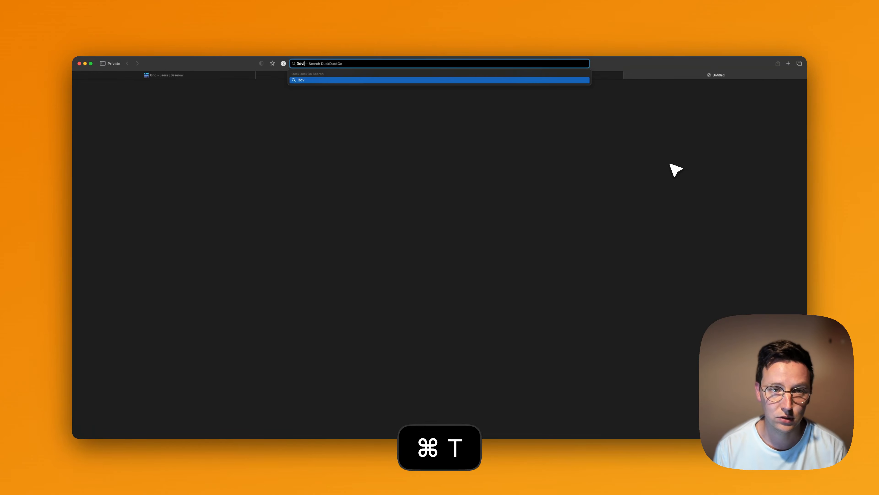
key(Return)
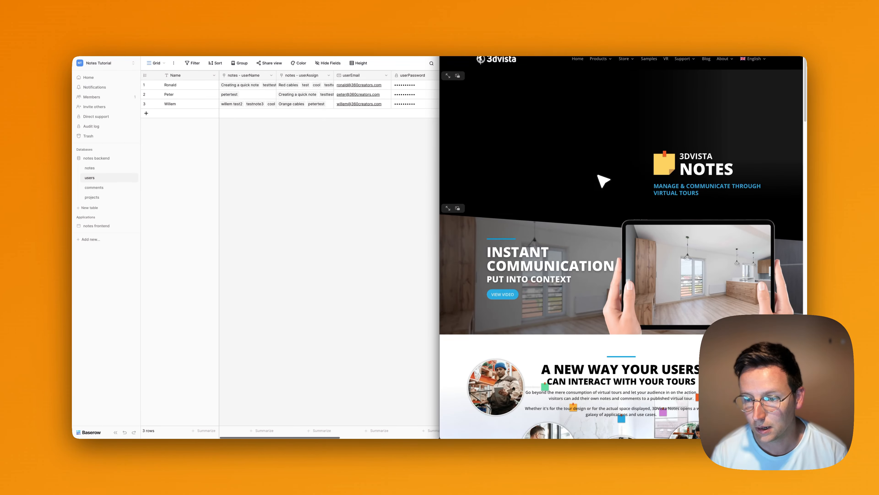
scroll(599, 176, down, 10)
scroll(602, 181, down, 5)
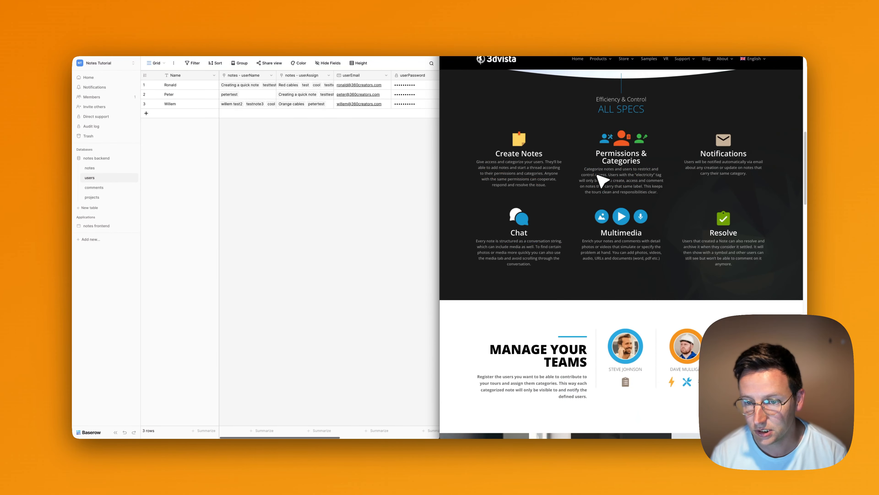
scroll(610, 218, down, 8)
scroll(611, 219, down, 10)
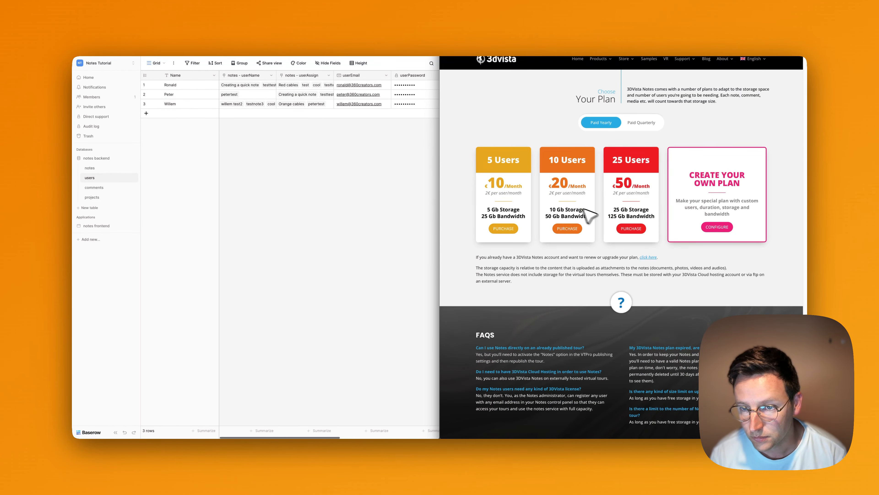
scroll(611, 228, down, 3)
scroll(613, 272, down, 2)
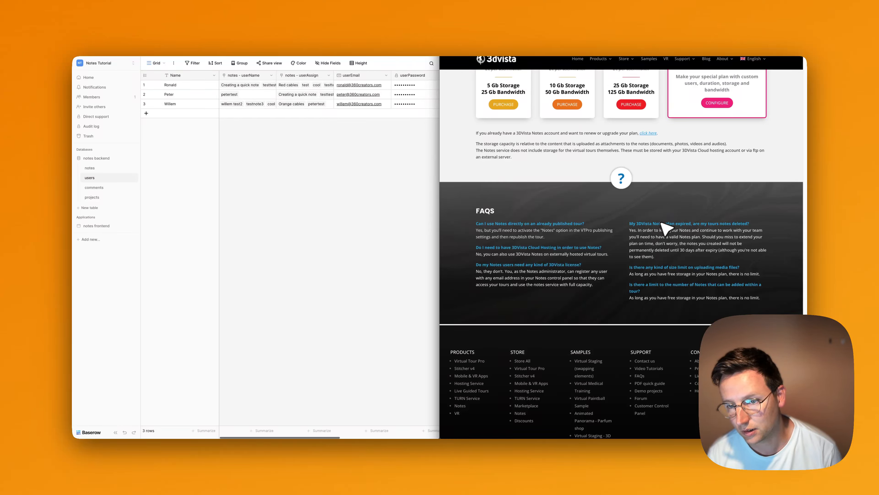
Highlight and read the FAQ question and answer about expired plans.
drag(645, 224, 693, 225)
click(698, 226)
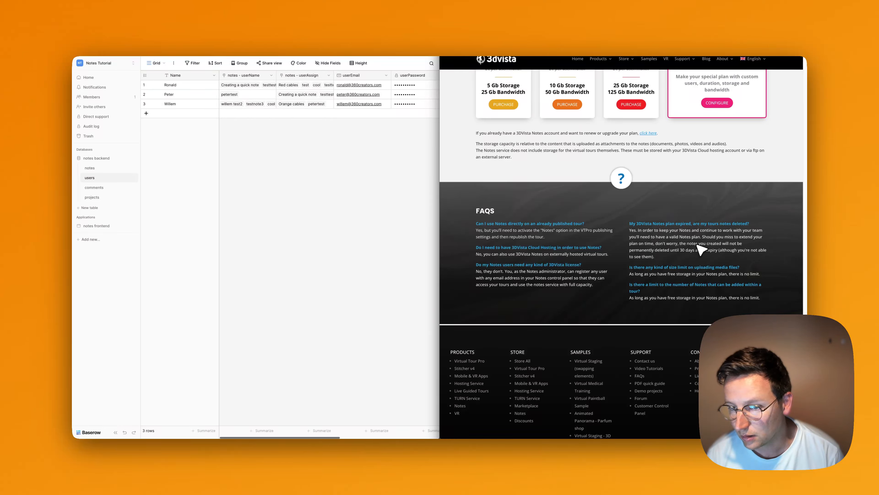
drag(696, 245, 733, 252)
click(760, 260)
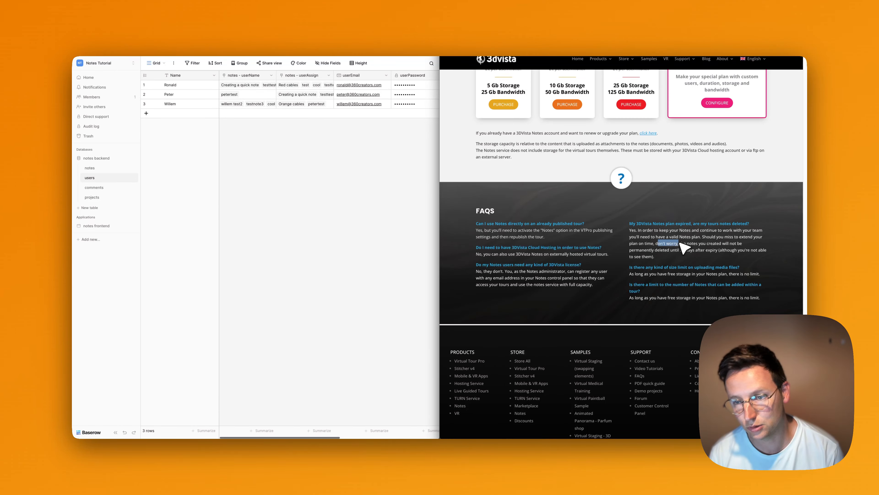
Scroll back to the €10/€20/€50 Notes pricing cards and scroll the Baserow grid right.
scroll(669, 257, down, 1)
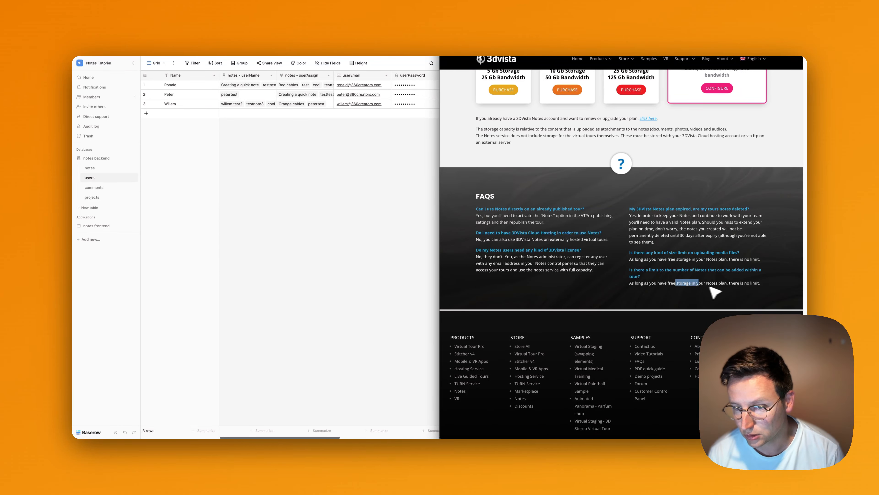
scroll(692, 270, up, 3)
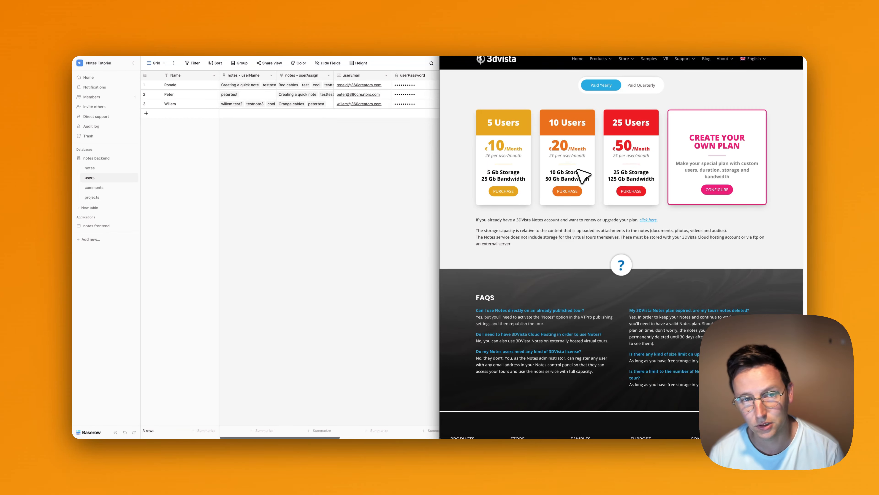
click(367, 169)
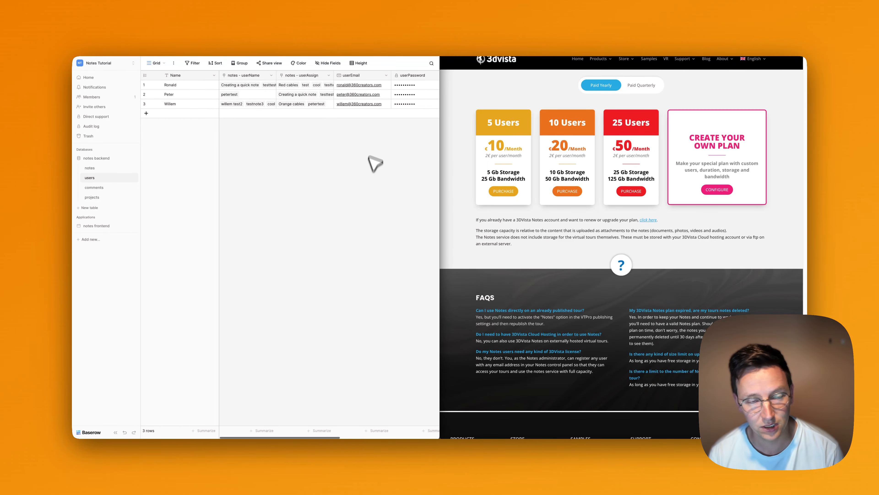
scroll(364, 109, right, 5)
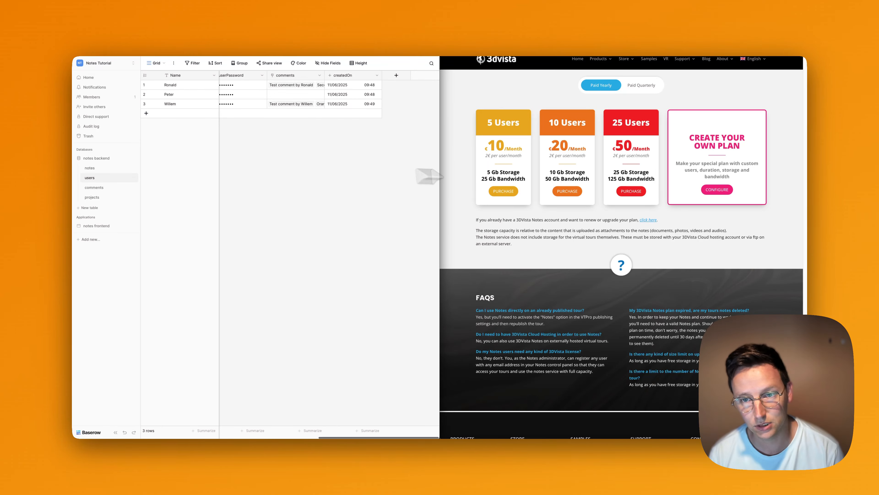
click(474, 87)
Open Hetzner cloud pricing (CX22 at €3.79/month) in a new tab, then return to the 3DVista Notes tab.
key(super+t)
text(net)
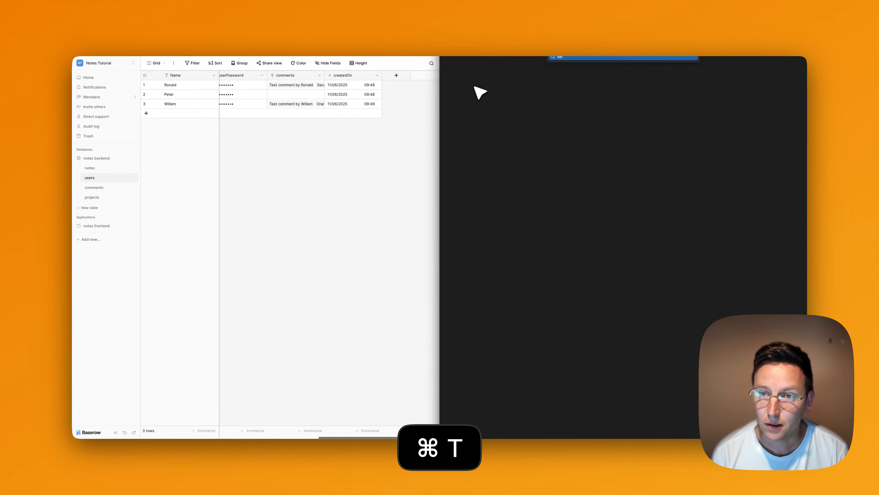
text(zner cloud)
key(Return)
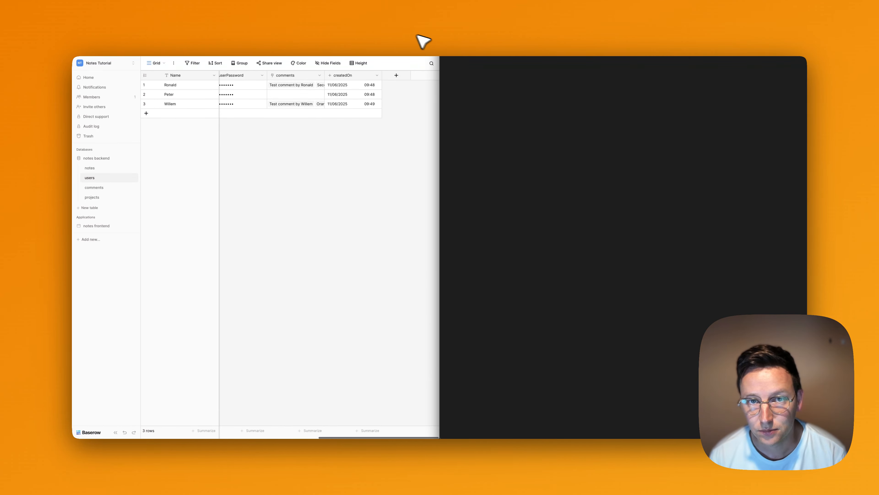
mouse_move(455, 46)
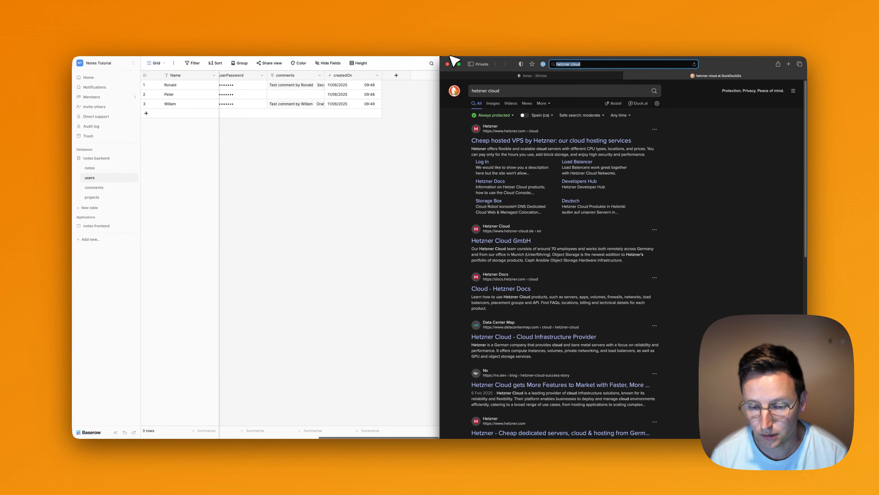
drag(449, 63, 418, 71)
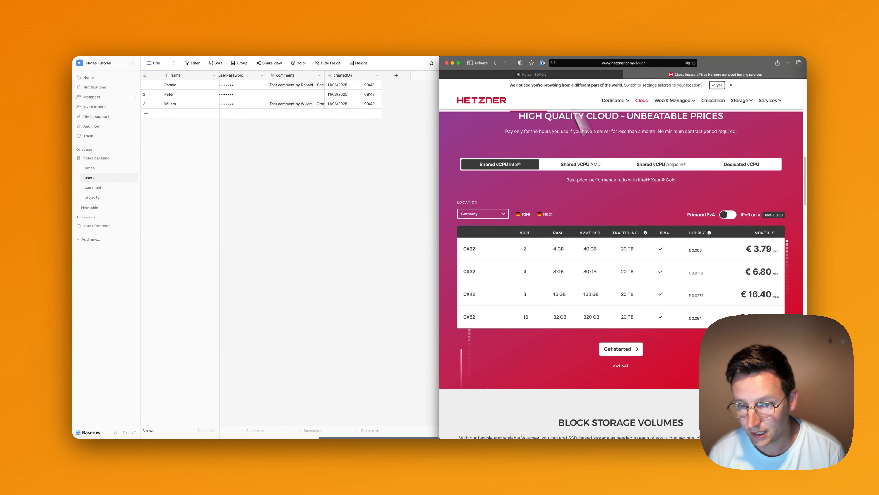
scroll(625, 273, up, 1)
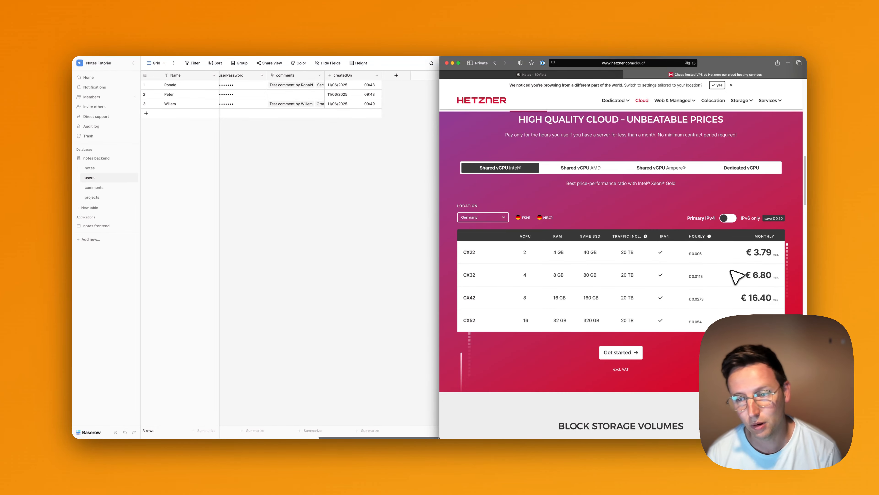
click(596, 74)
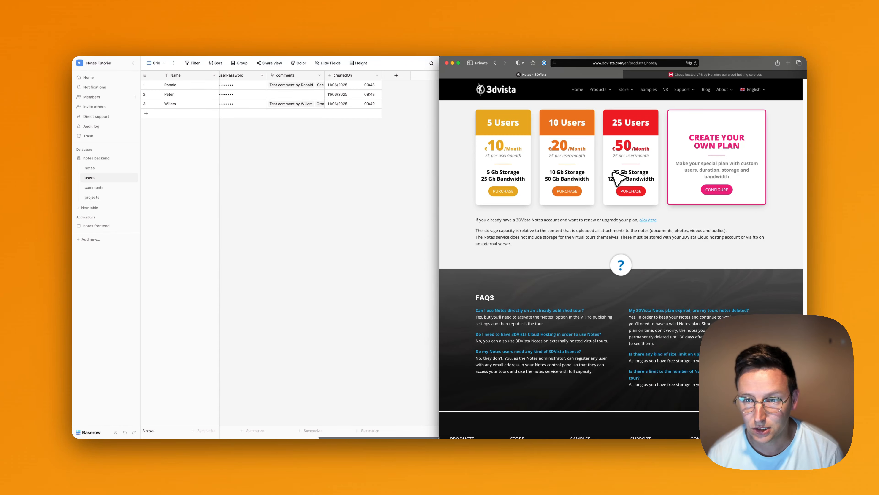
Compare the 25 Users plan's storage and bandwidth figures against the Hetzner pricing tab.
drag(614, 172, 643, 174)
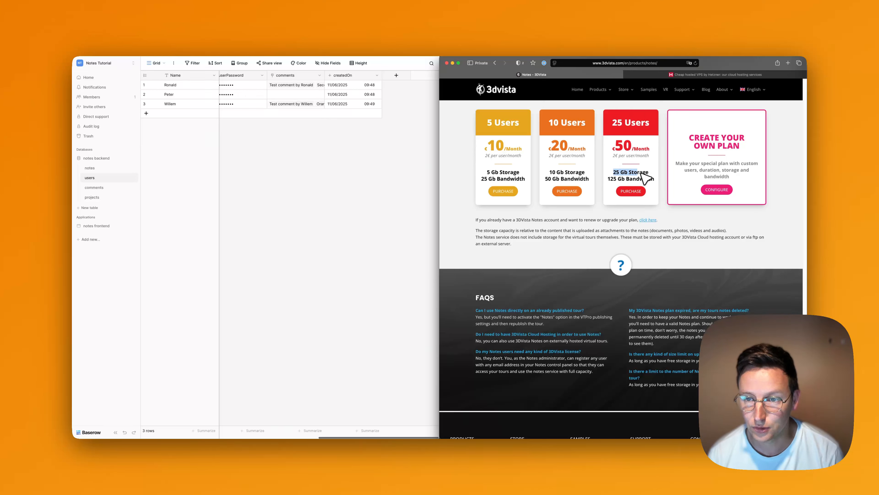
click(620, 176)
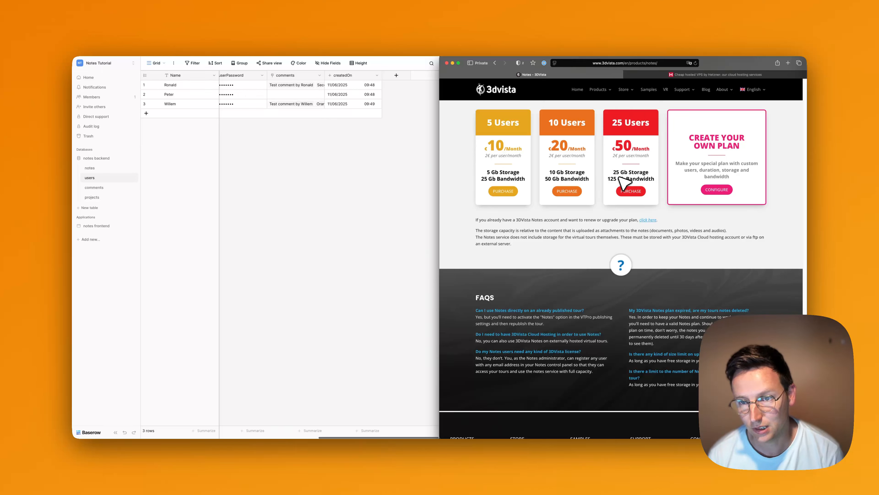
click(639, 174)
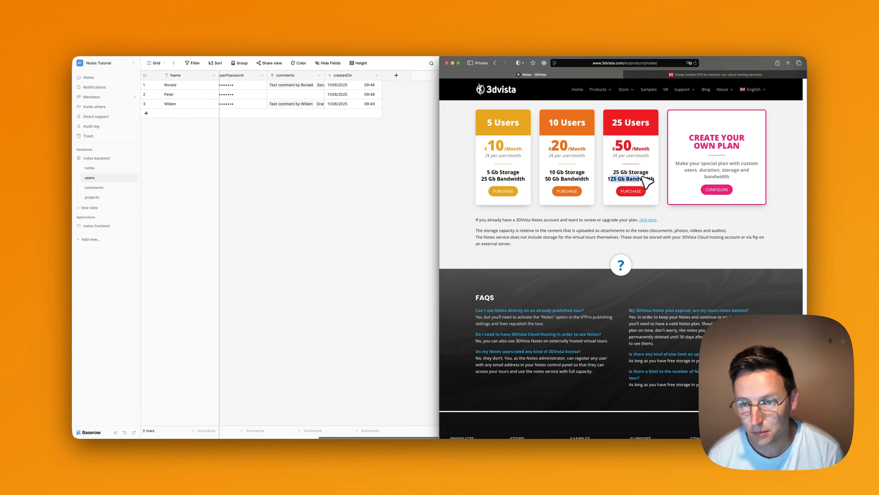
click(697, 75)
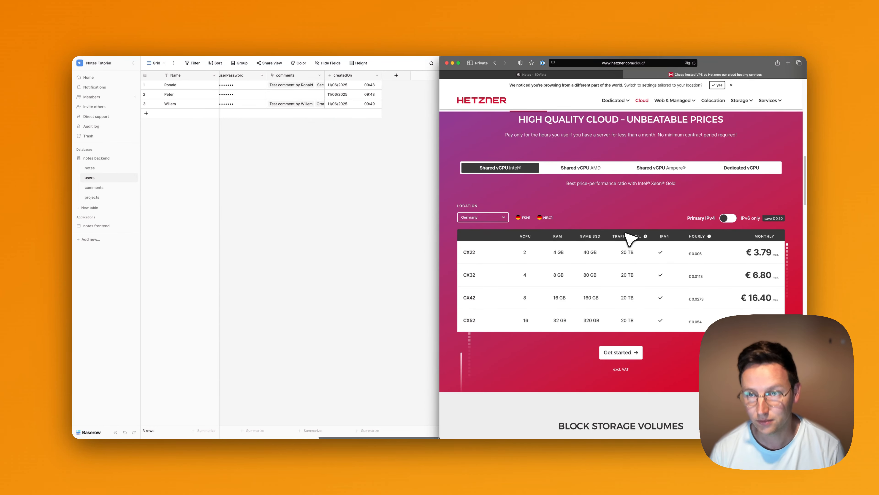
click(588, 74)
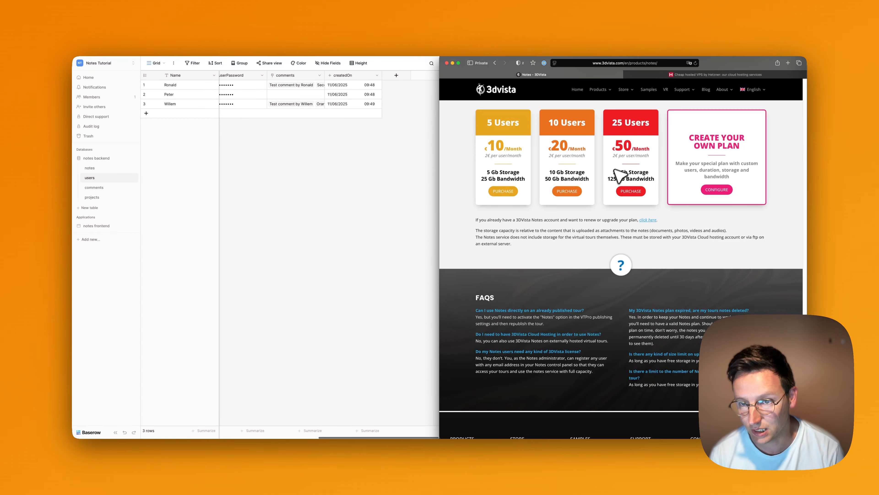
drag(623, 171, 634, 179)
click(635, 179)
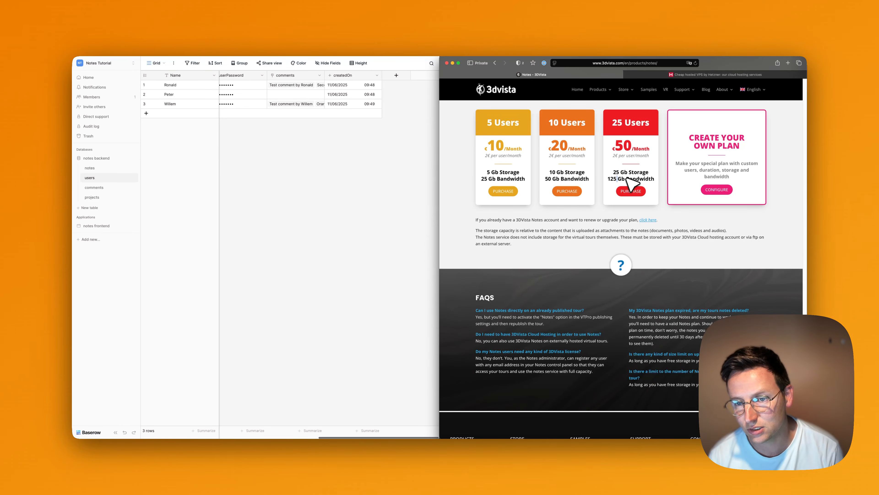
click(656, 177)
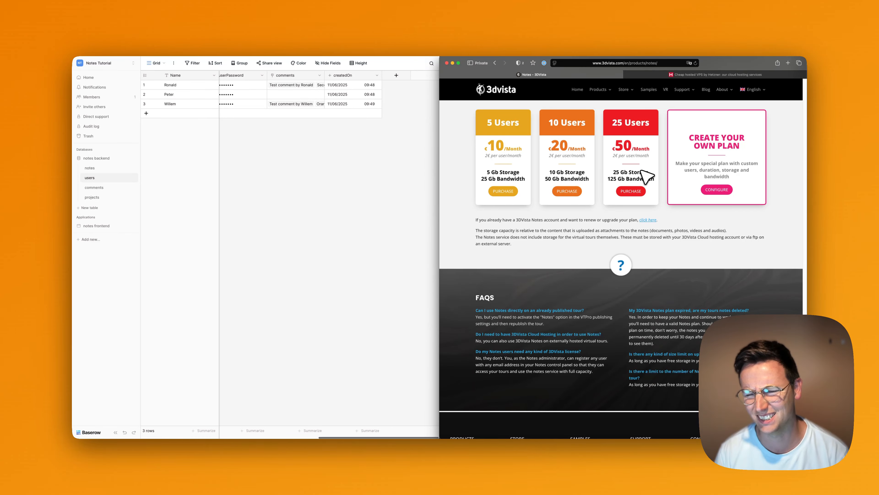
Scroll the 3DVista page to its top and the Baserow grid back to userName and userEmail.
scroll(696, 229, down, 2)
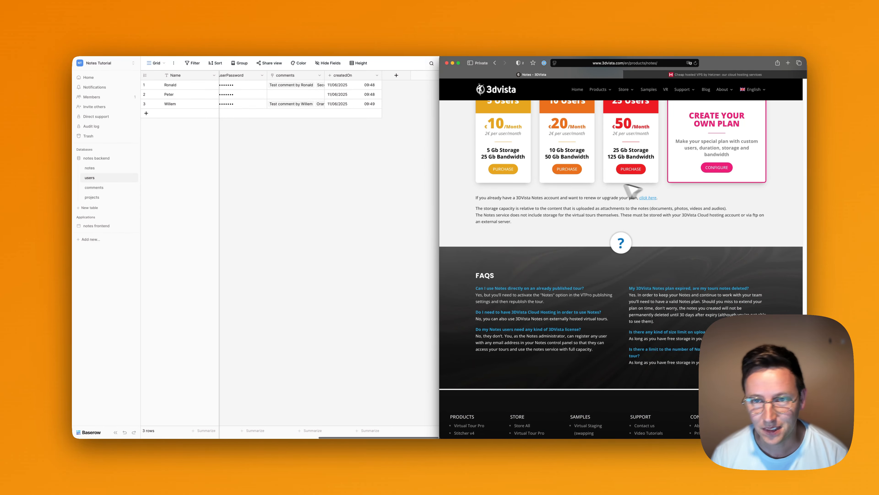
scroll(628, 188, up, 4)
scroll(626, 179, down, 4)
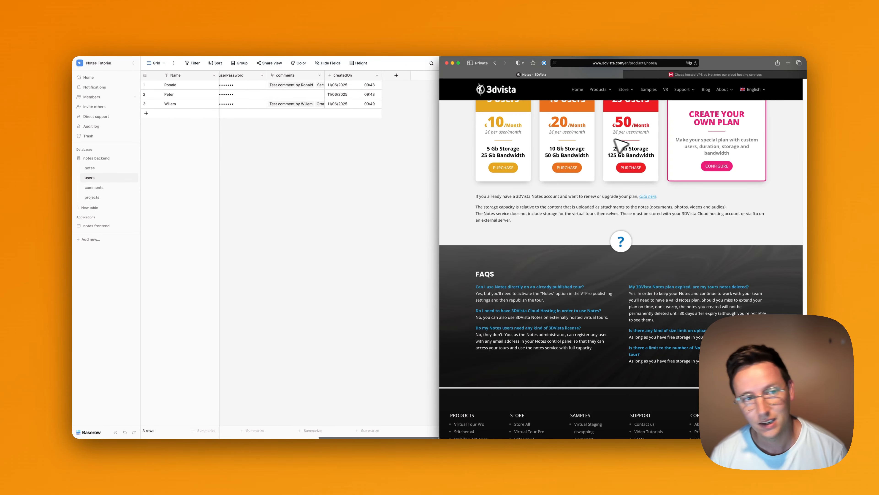
scroll(583, 170, up, 3)
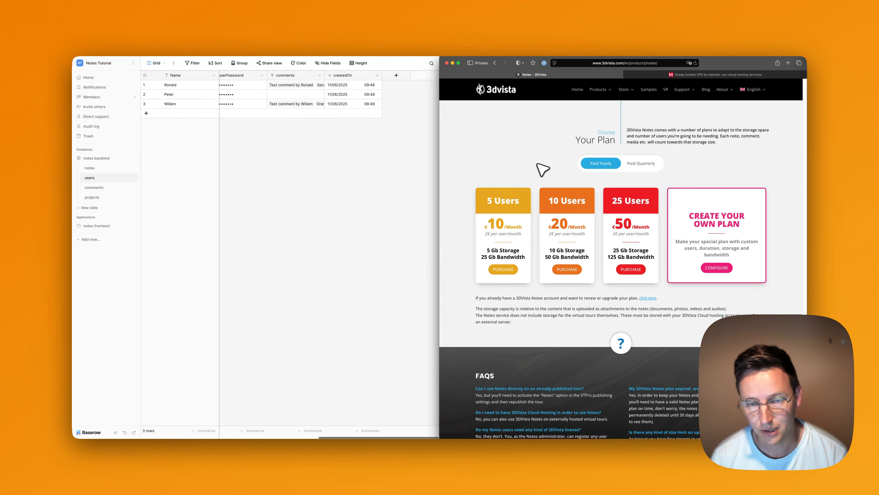
click(287, 197)
scroll(291, 125, left, 5)
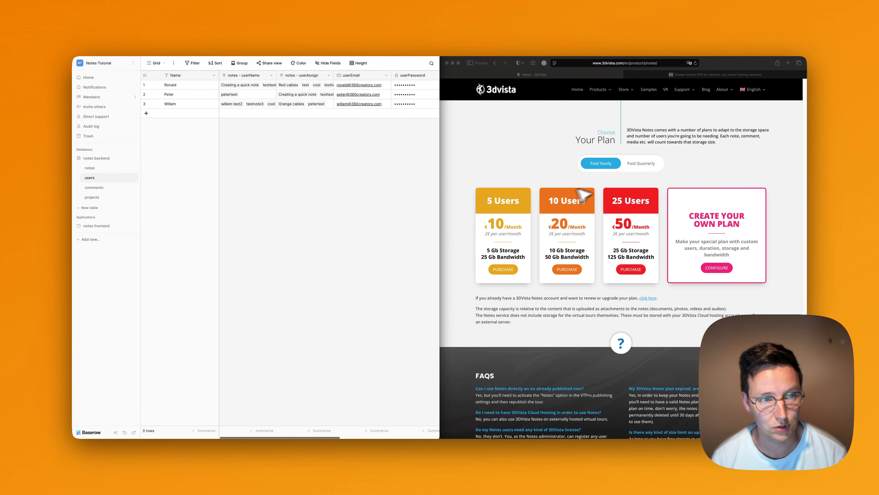
scroll(583, 196, up, 5)
scroll(484, 172, up, 10)
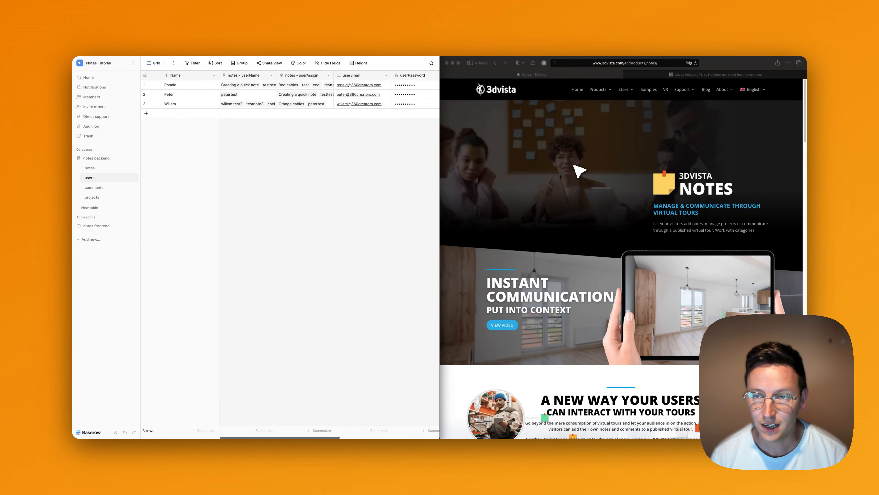
Search 'matterport notes' in a new tab and open Matterport's result.
key(super+t)
text(matterport p)
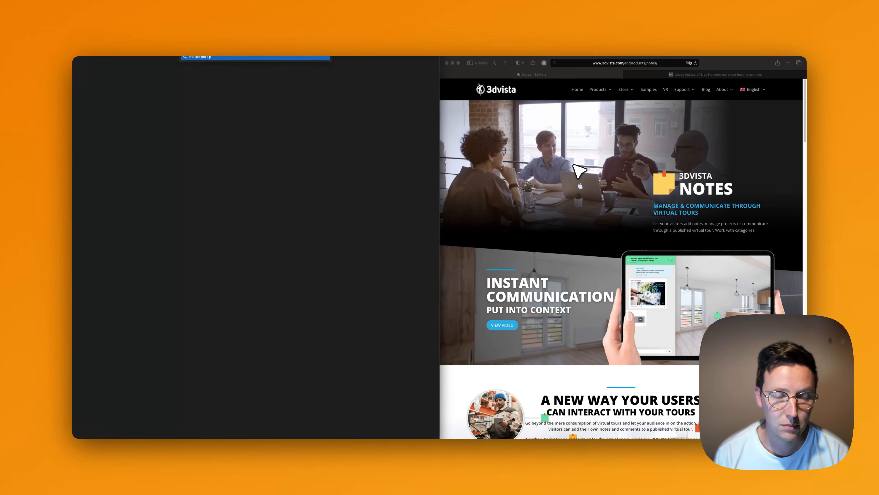
key(BackSpace)
text(notes)
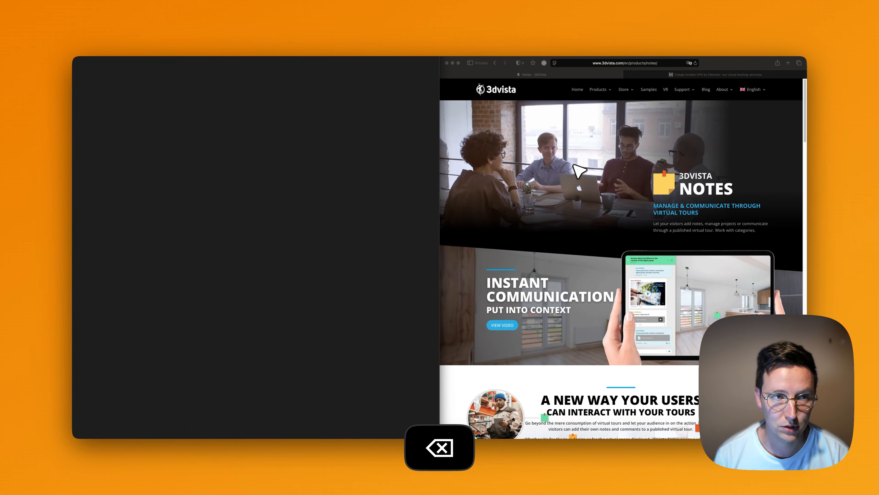
key(Return)
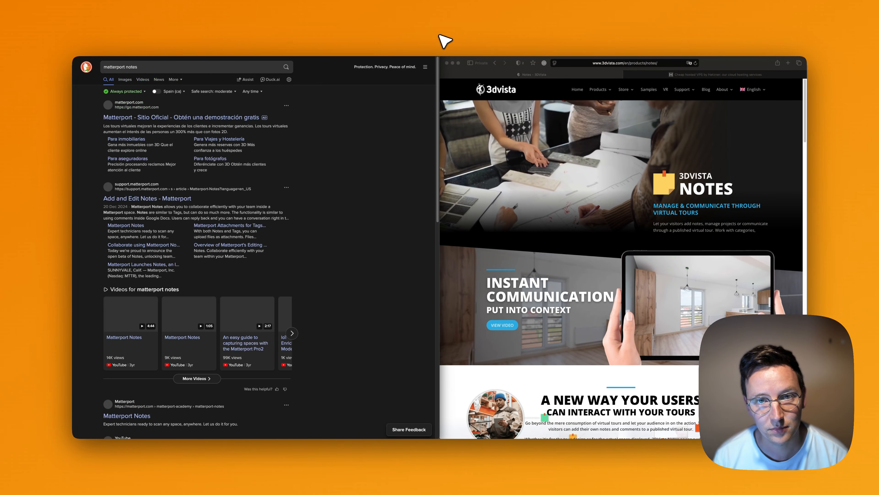
drag(440, 33, 429, 65)
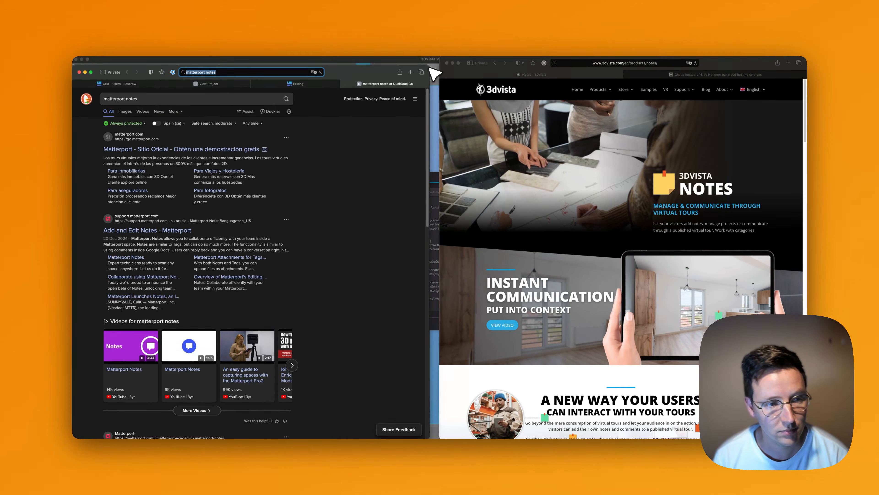
click(188, 149)
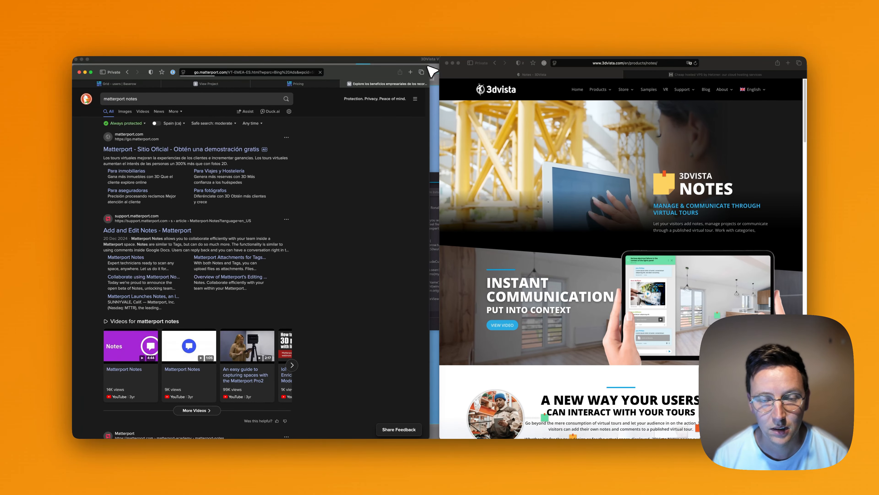
Enlarge the window, browse the Matterport landing page, then close its tab.
drag(430, 66, 439, 57)
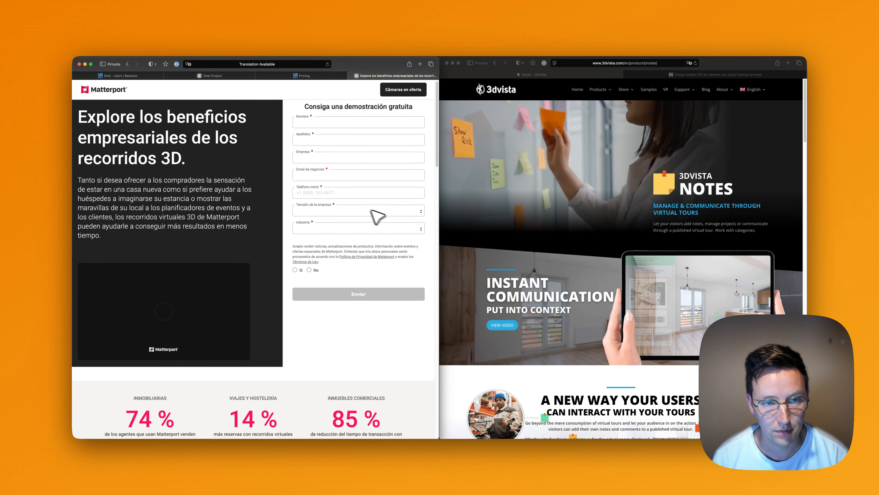
scroll(268, 162, down, 5)
scroll(269, 163, down, 15)
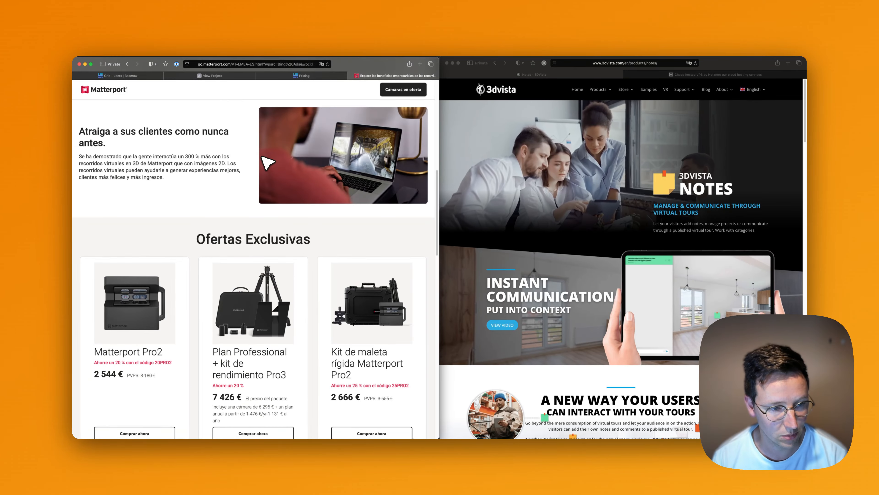
scroll(267, 163, up, 10)
scroll(266, 163, up, 12)
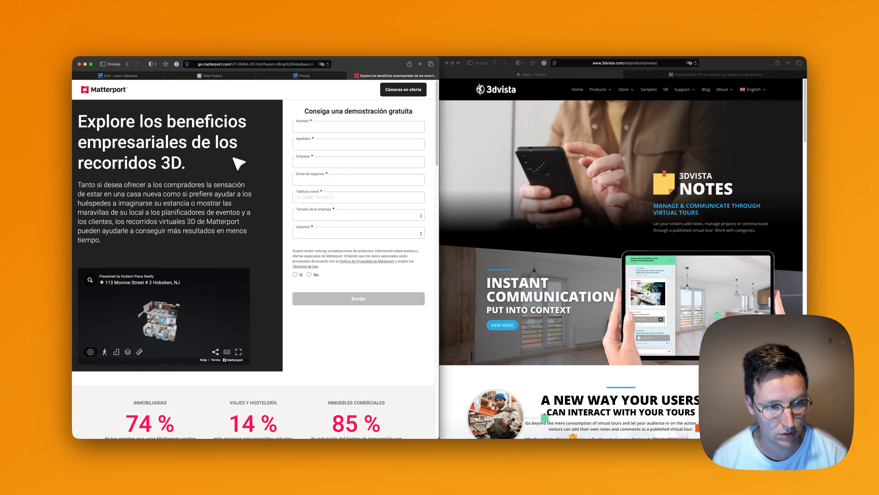
scroll(268, 206, down, 20)
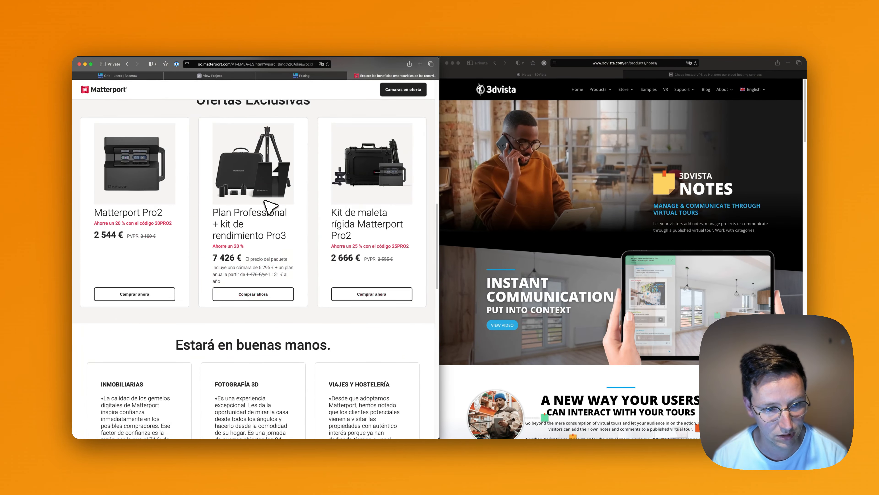
scroll(265, 201, down, 15)
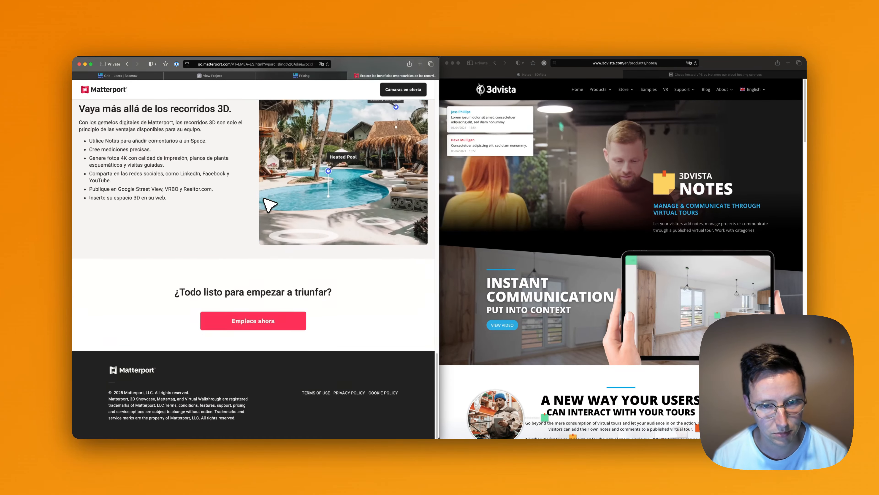
scroll(223, 187, up, 5)
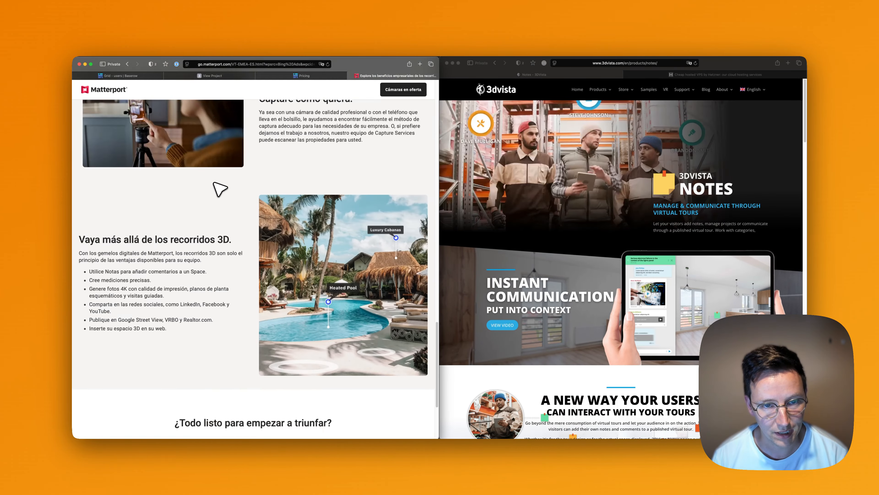
key(super+w)
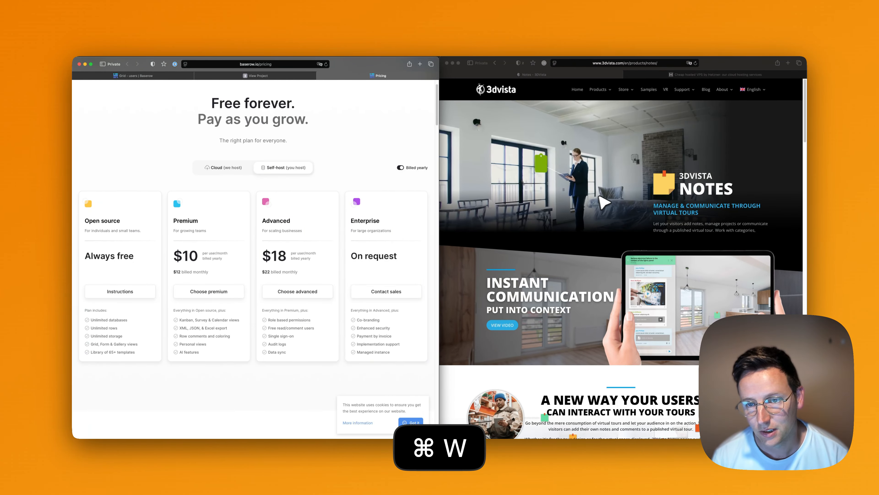
Scroll through the 3DVista Notes plans and FAQs, close that tab, and focus Baserow's pricing window.
click(560, 176)
scroll(563, 179, down, 5)
scroll(557, 177, down, 20)
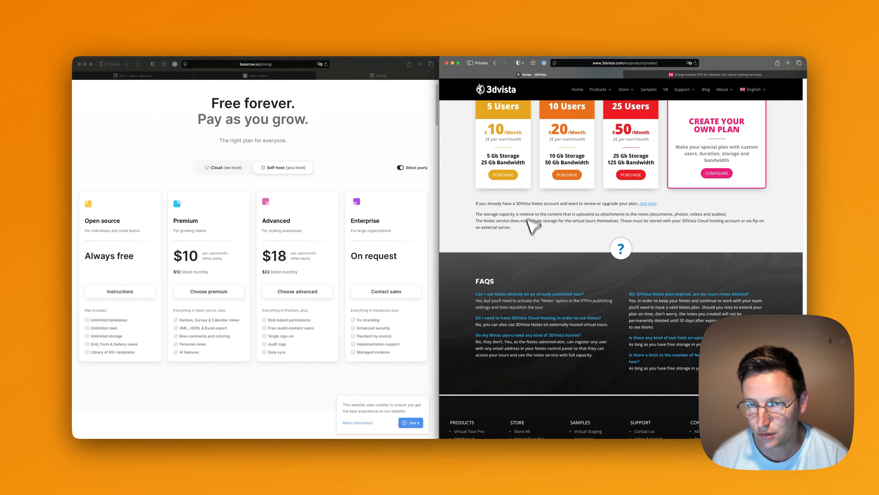
key(super+w)
click(330, 123)
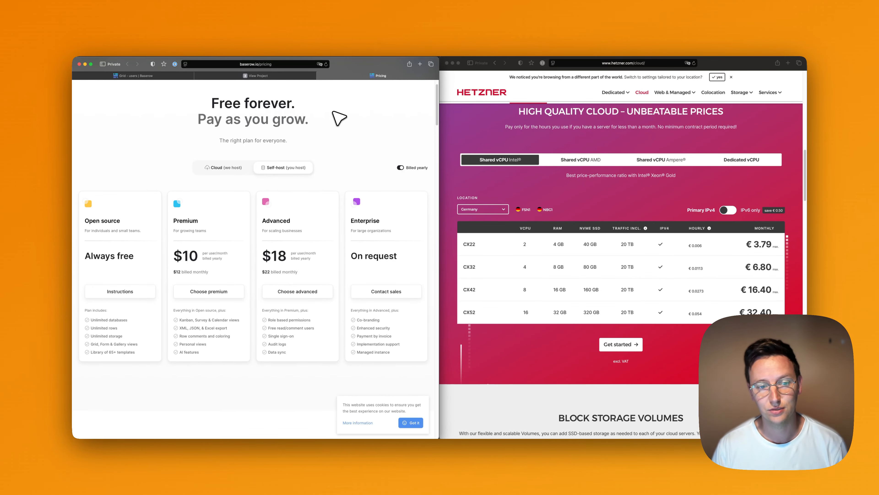
Open the notes table in Baserow and its Grid view options menu.
click(244, 76)
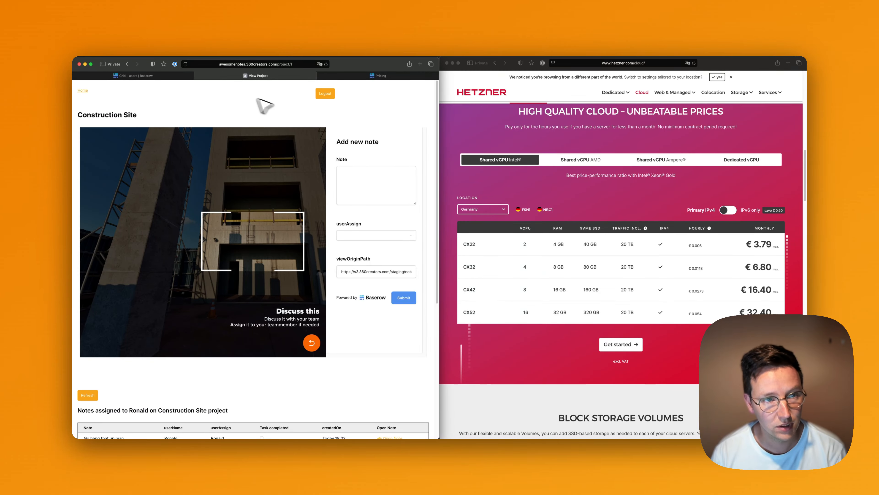
click(142, 77)
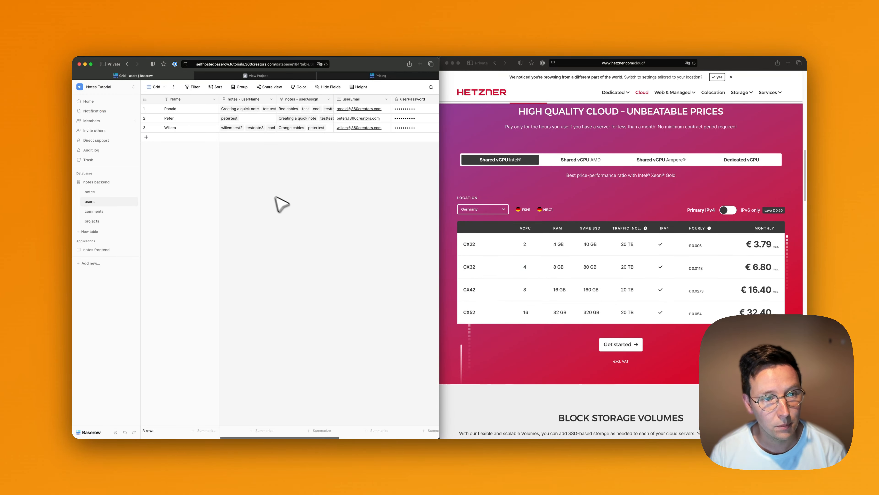
click(100, 193)
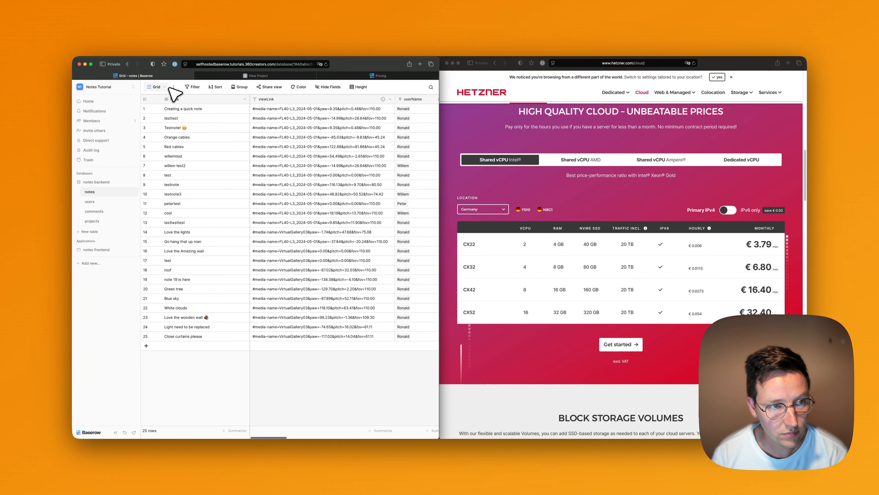
click(169, 87)
click(174, 87)
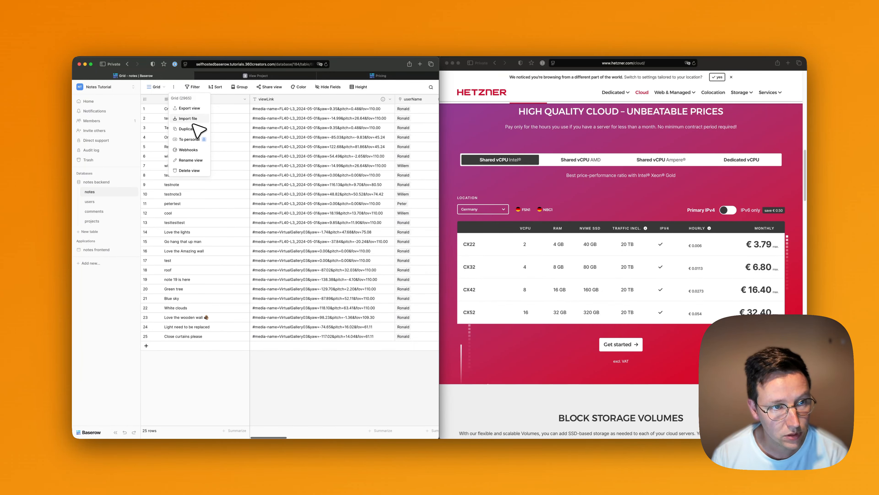
click(165, 90)
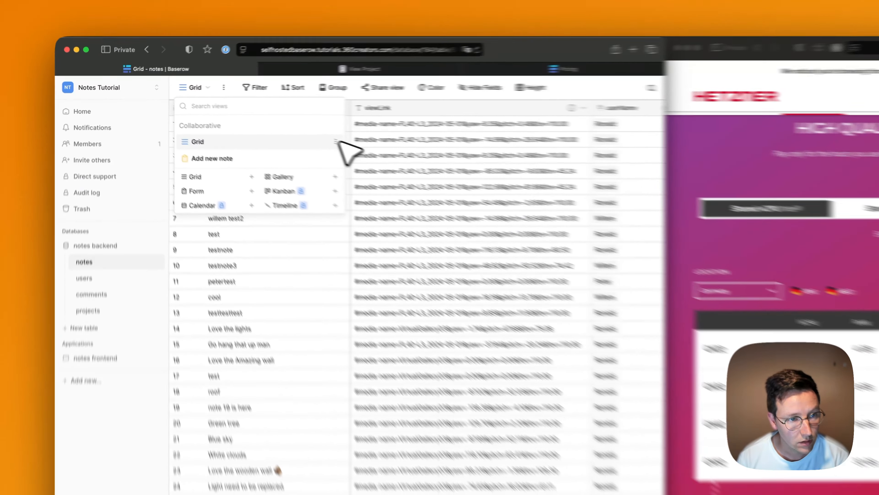
click(241, 119)
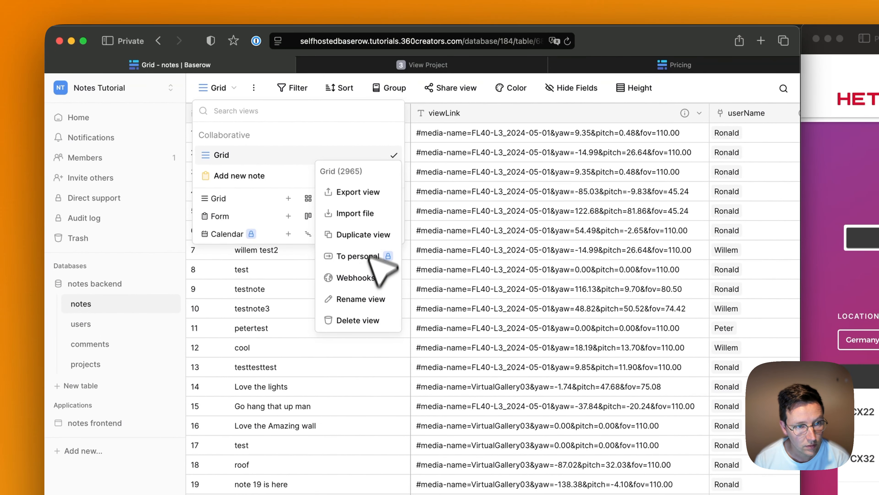
Try exporting the notes Grid view as JSON, hit the premium upgrade notice, and close the dialogs.
click(370, 194)
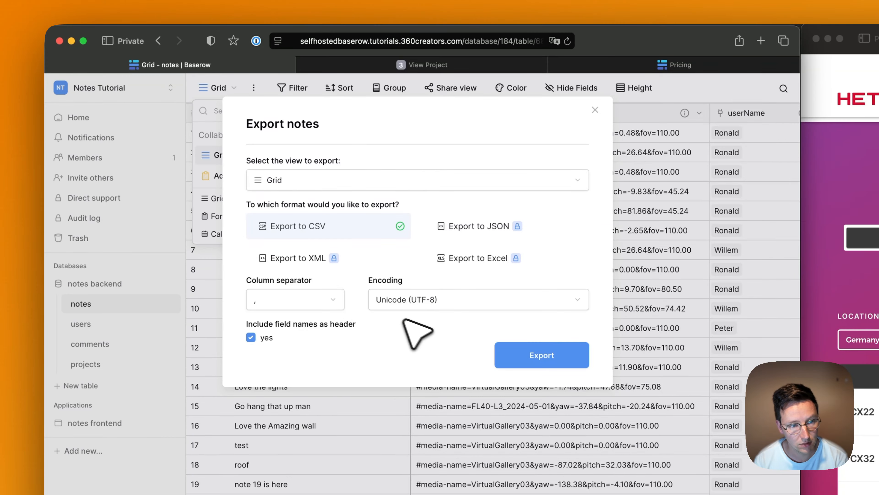
click(551, 217)
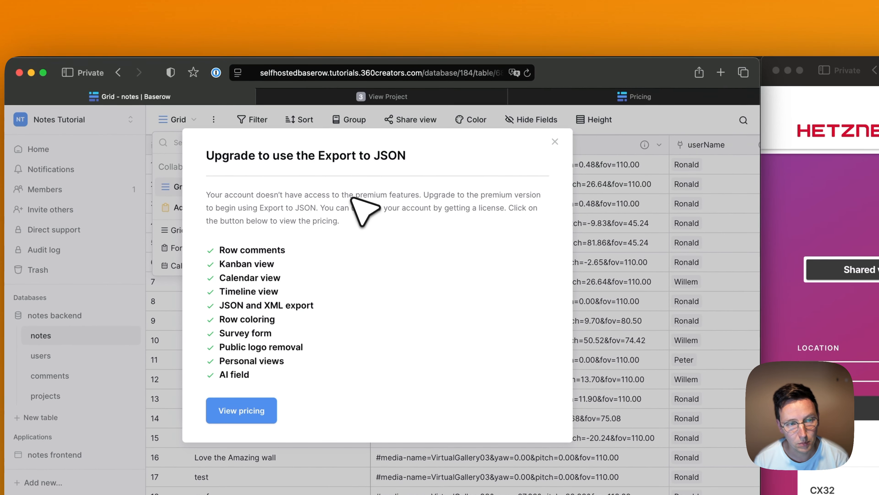
click(555, 141)
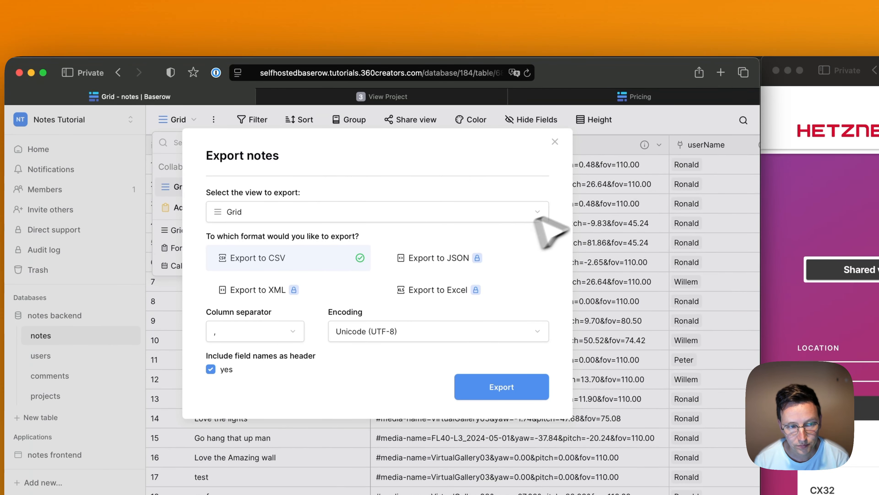
click(555, 142)
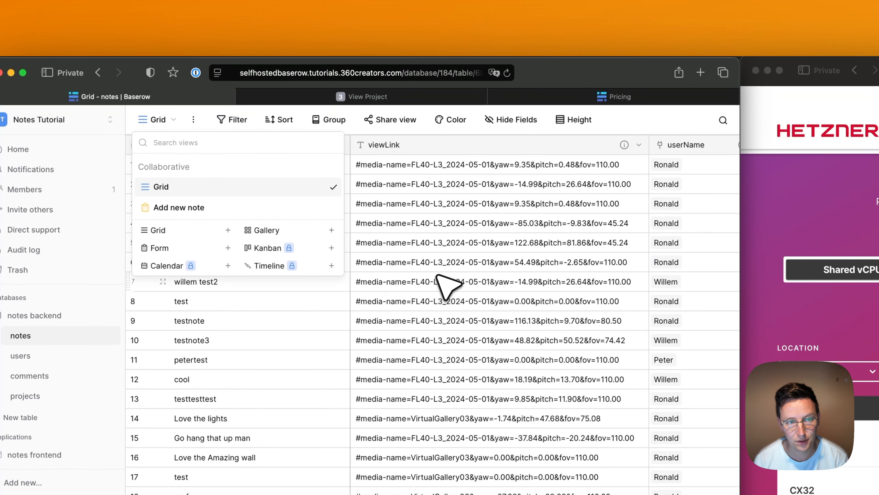
click(429, 280)
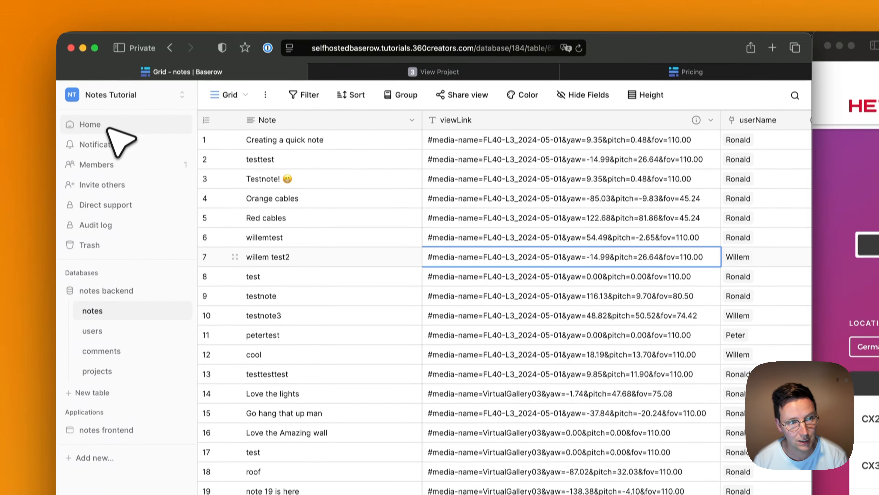
From the dashboard in a widened window, choose Export data for the Notes Tutorial workspace.
click(90, 120)
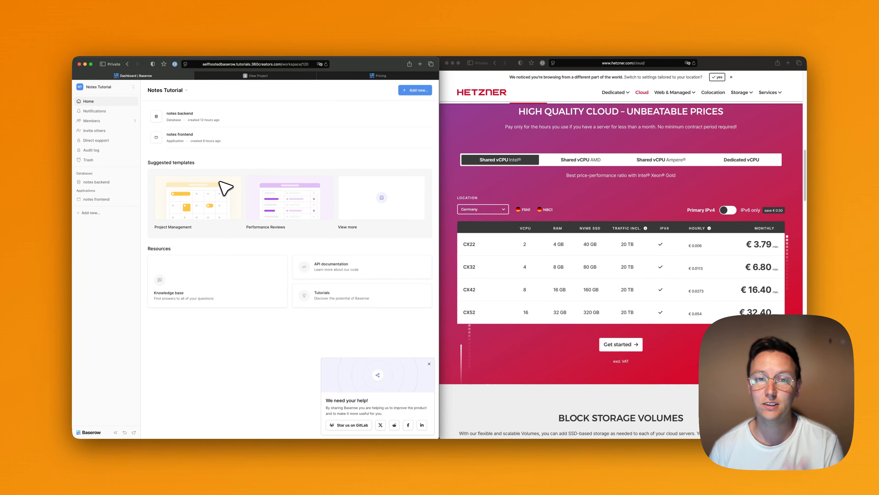
drag(439, 57, 807, 52)
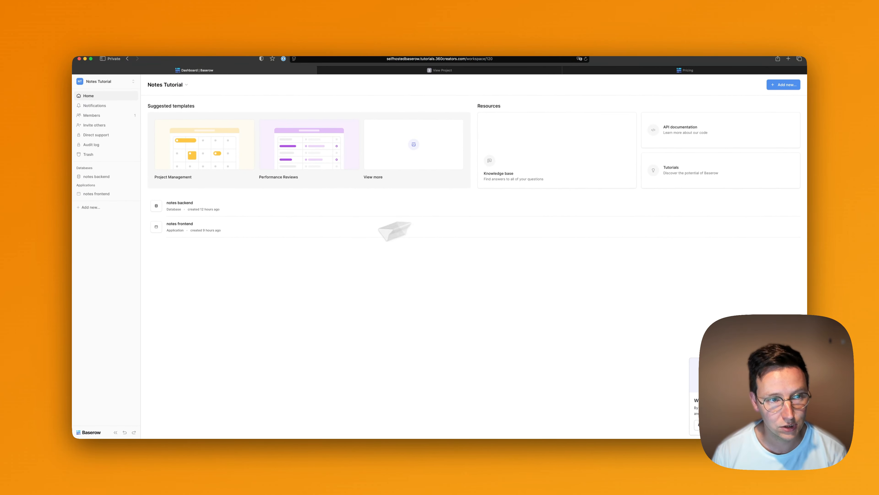
click(185, 85)
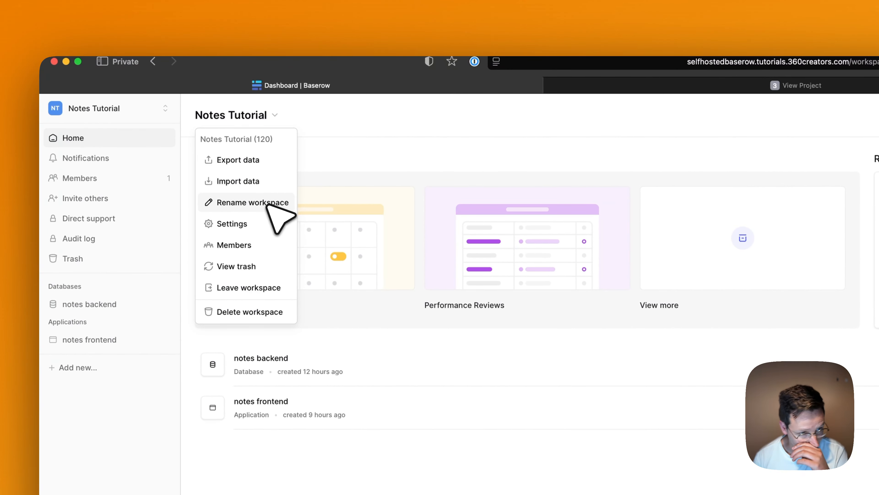
click(506, 171)
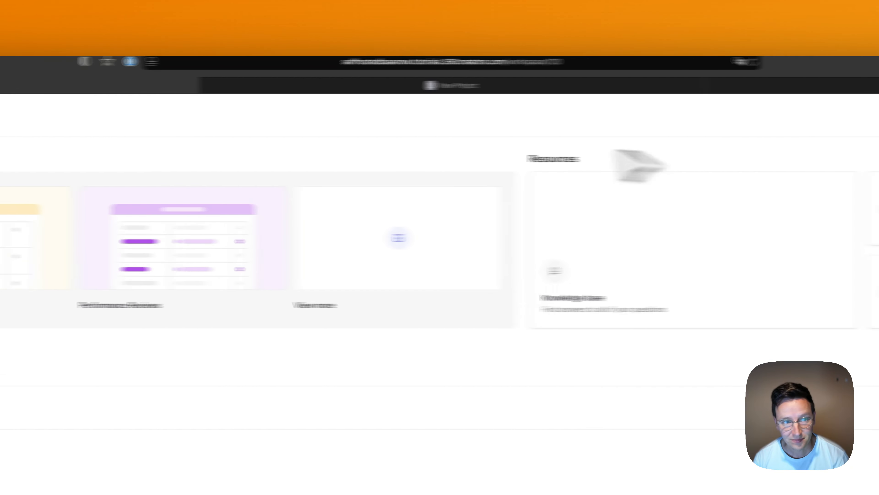
click(242, 116)
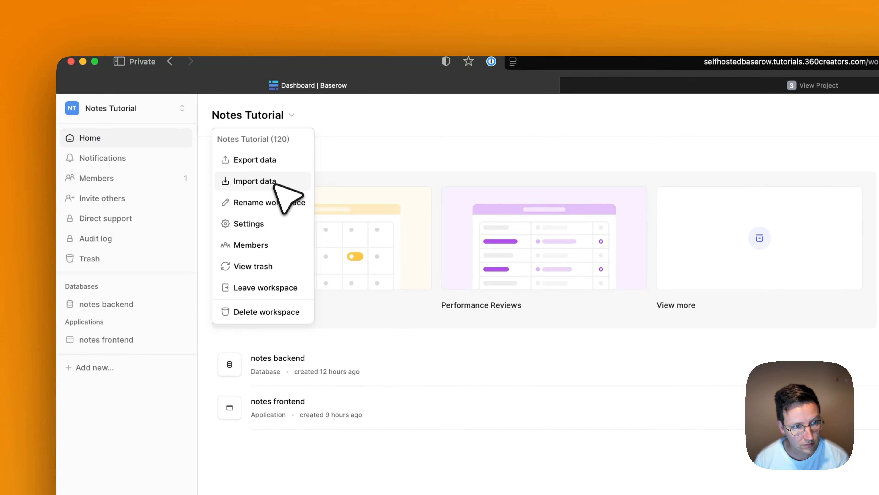
click(281, 162)
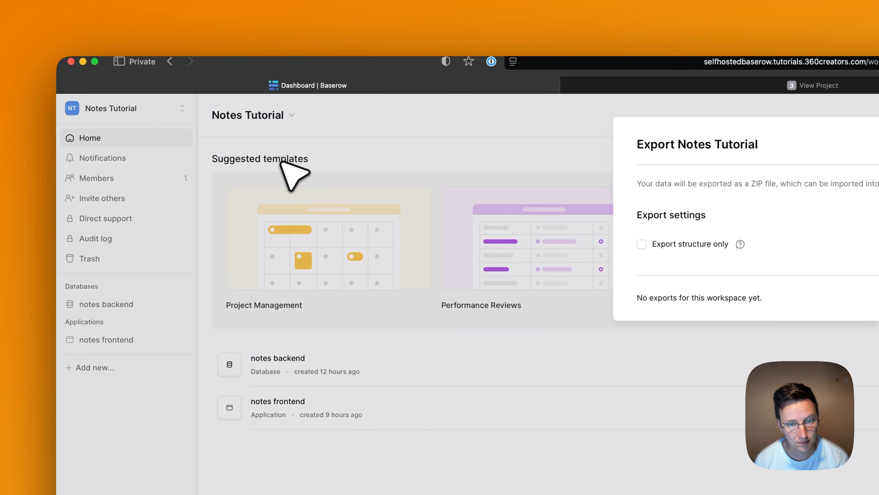